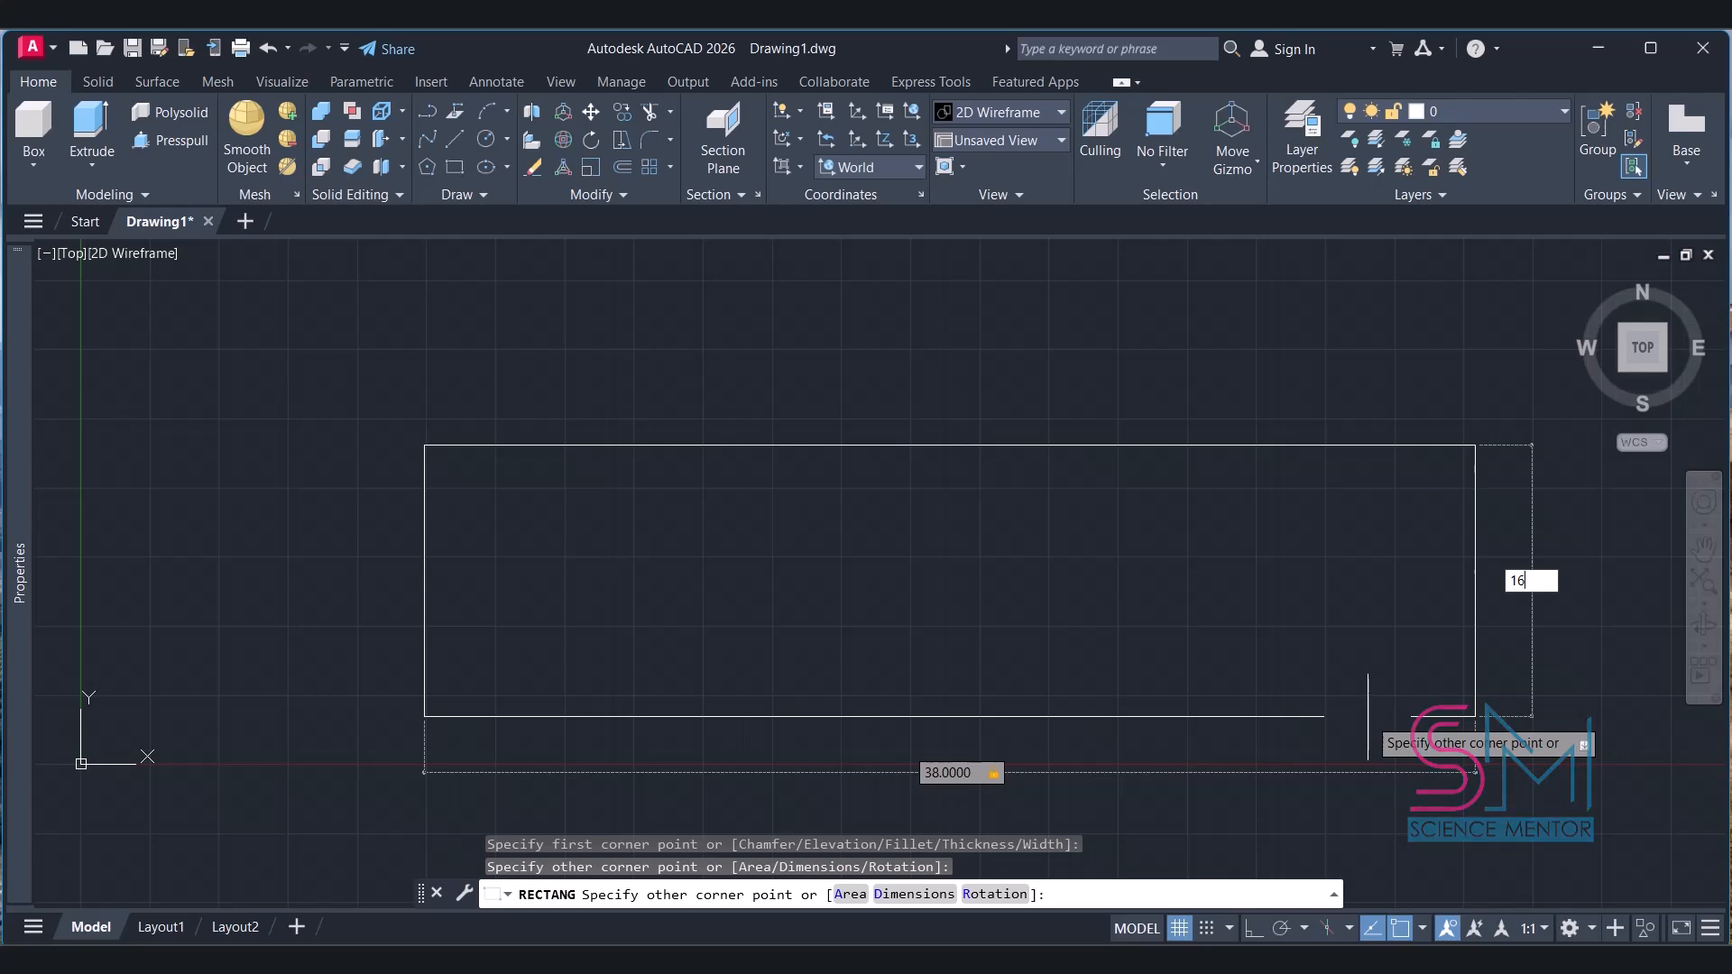
Finish the rectangle at 38 wide by 16 high.
{"action": "key", "text": "Return"}
{"action": "scroll", "coordinate": [1173, 604], "scroll_direction": "down", "scroll_amount": 2}
{"action": "middle_click_drag", "start_coordinate": [1152, 599], "coordinate": [882, 489]}
{"action": "scroll", "coordinate": [745, 420], "scroll_direction": "up", "scroll_amount": 2}
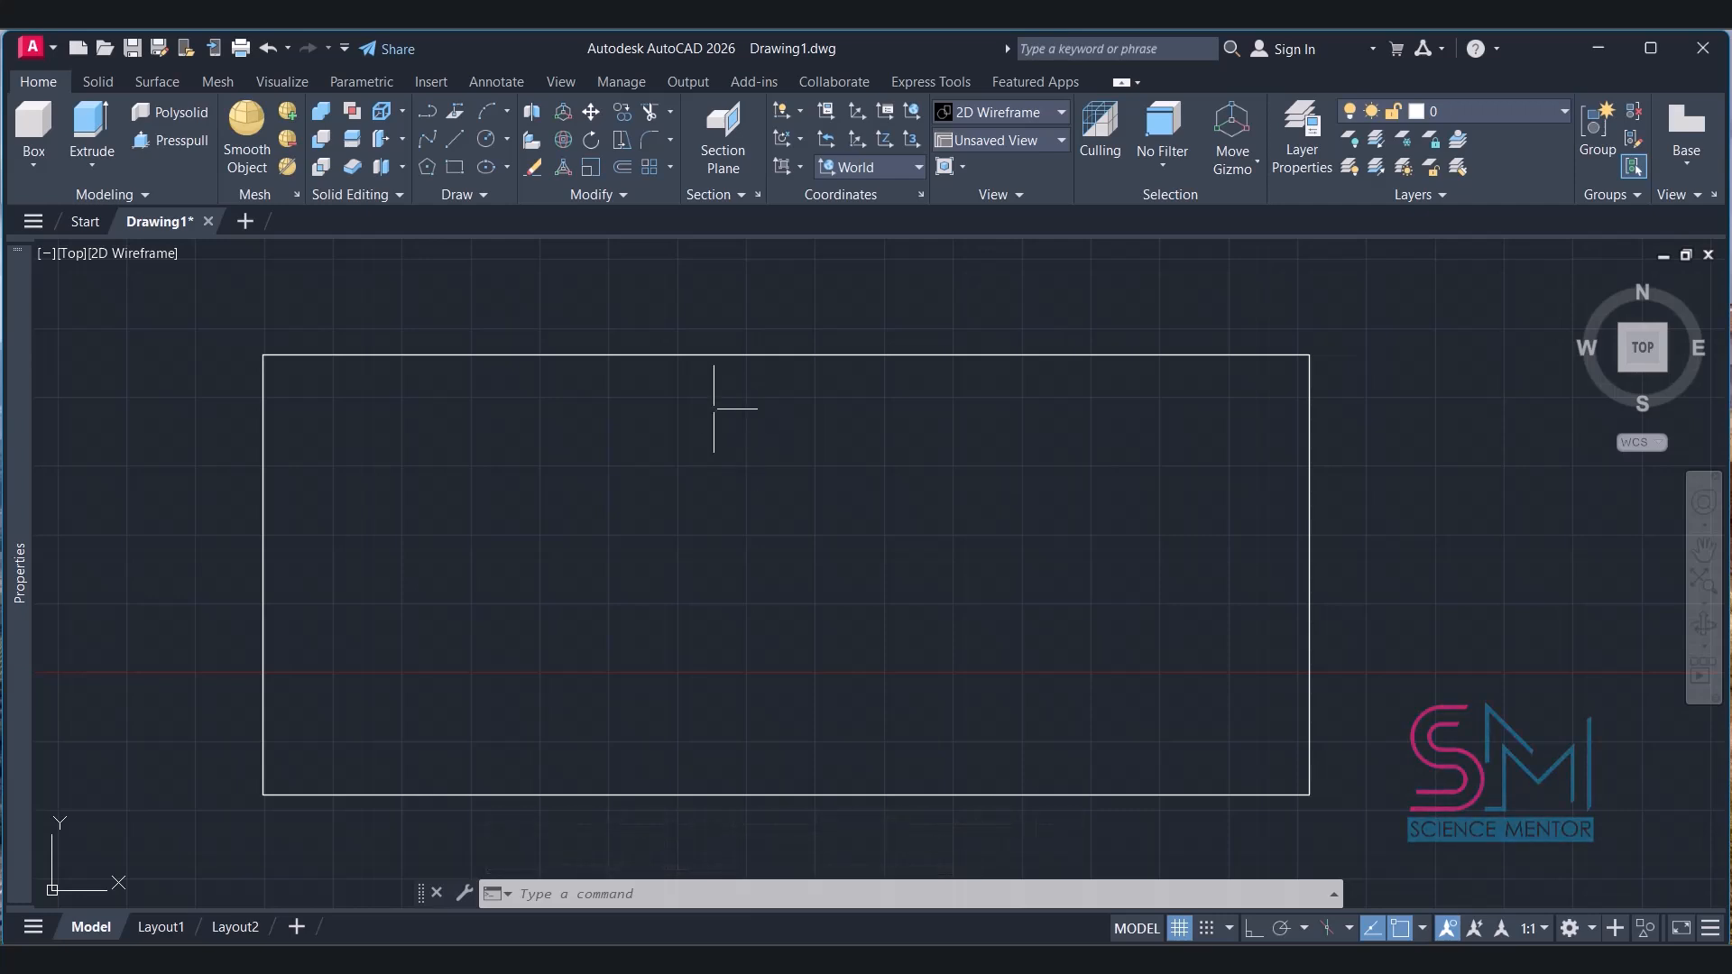
Draw a connected line from the rectangle's upper-edge midpoint leftward, back right past the midpoint, ending in a short upward vertical segment.
{"action": "left_click", "coordinate": [464, 139]}
{"action": "left_click", "coordinate": [785, 354]}
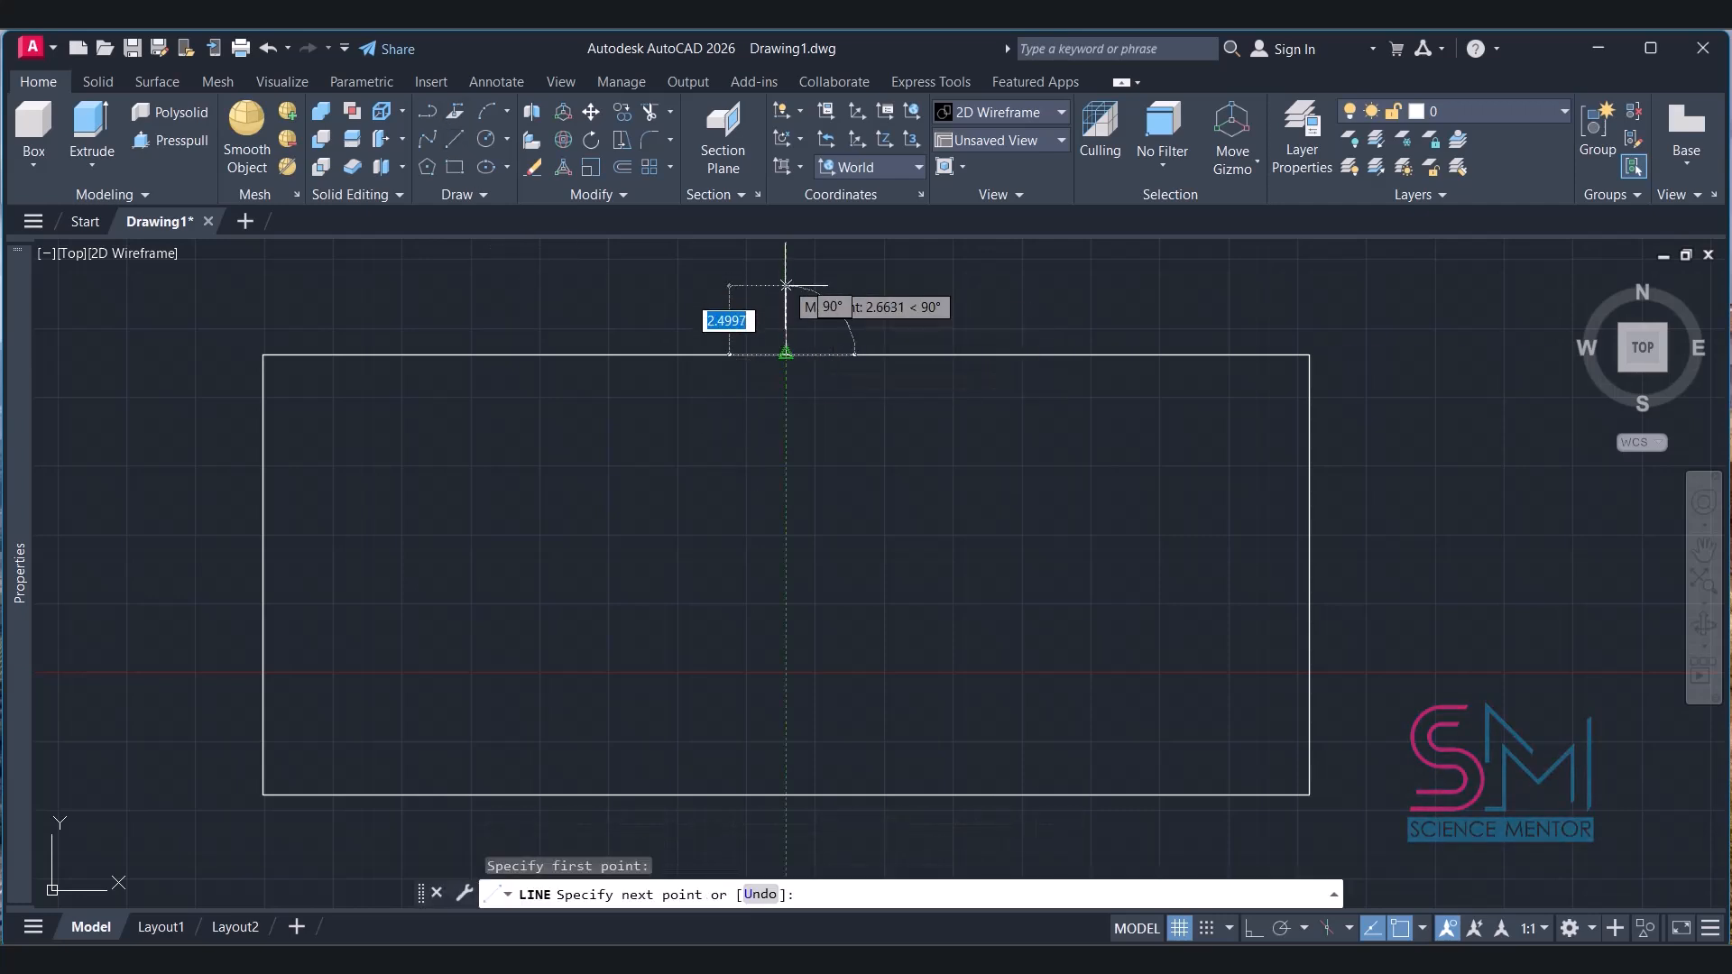
{"action": "type", "text": "3"}
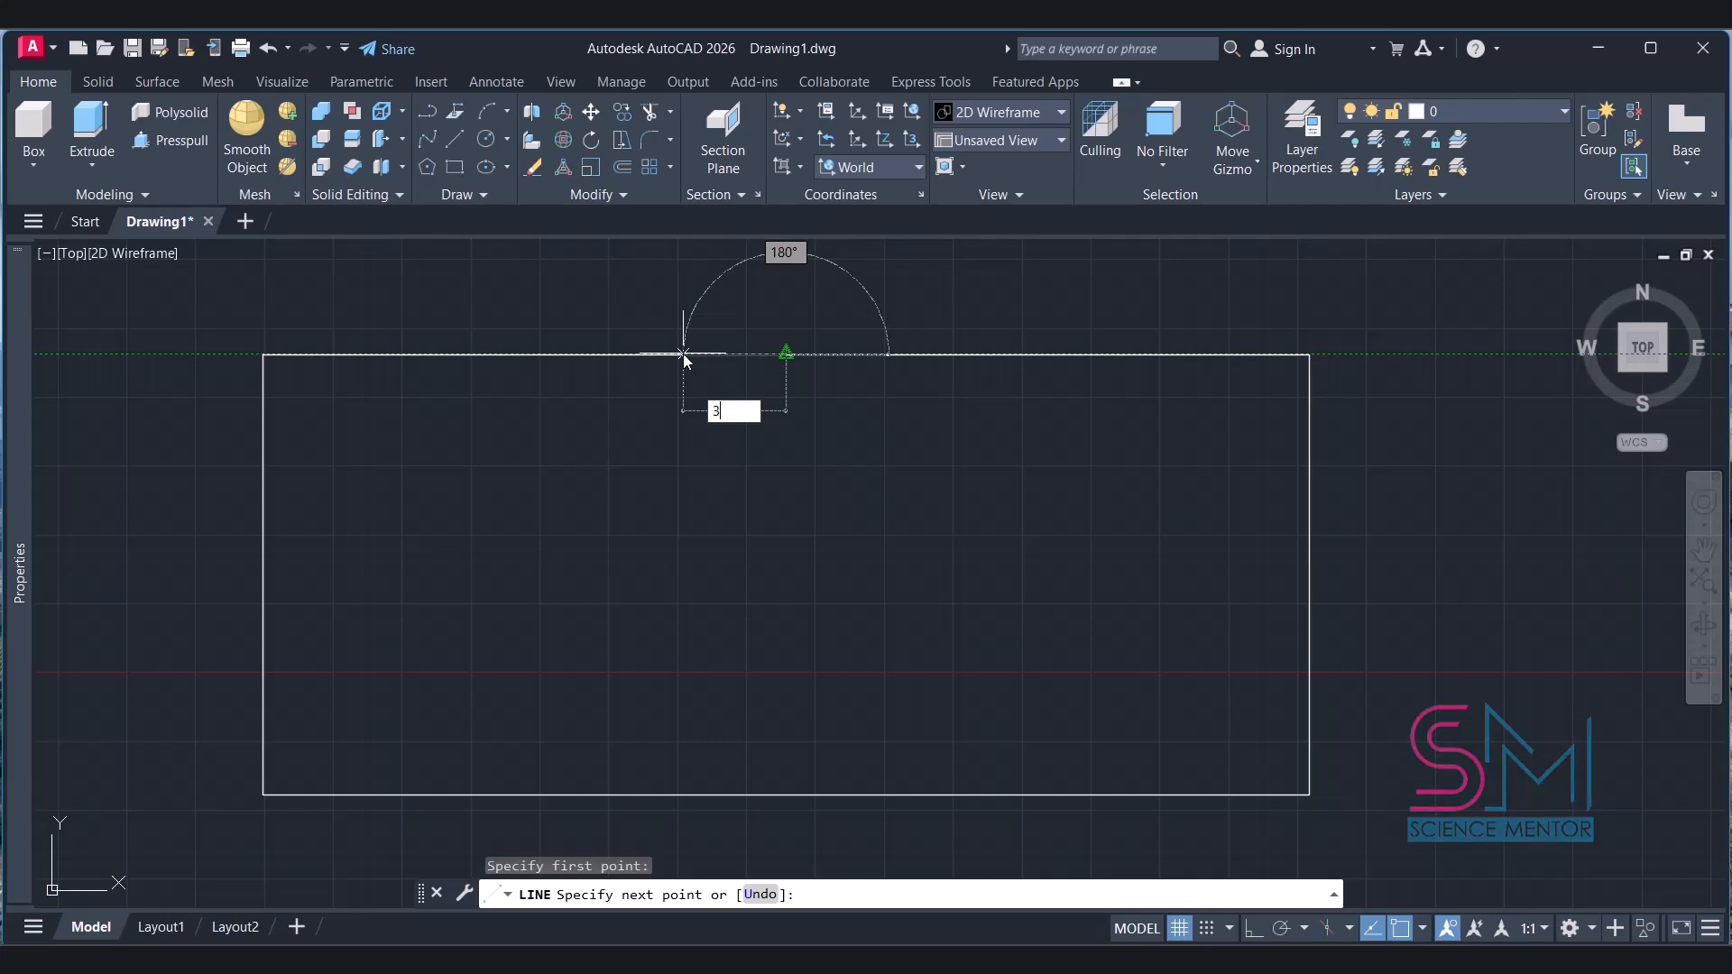
{"action": "key", "text": "Return"}
{"action": "type", "text": "6"}
{"action": "key", "text": "Return"}
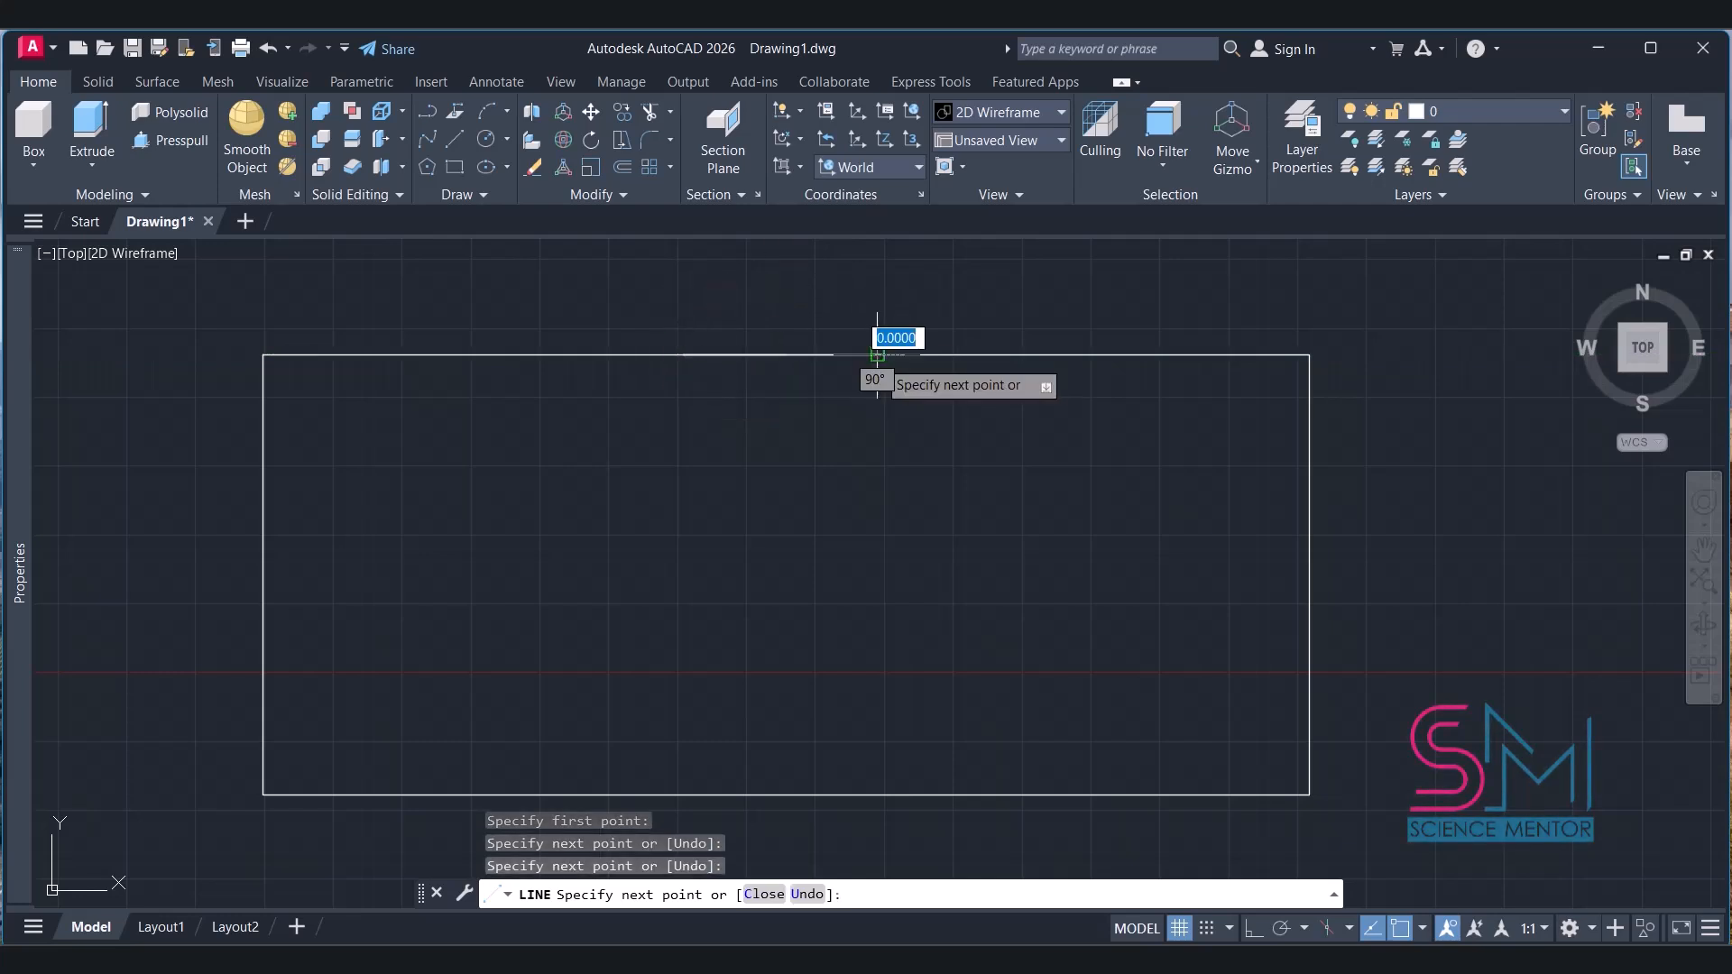
{"action": "left_click", "coordinate": [878, 289]}
{"action": "key", "text": "Return"}
Draw a matching short vertical line upward from the left end of the segment just drawn on the rectangle's upper edge.
{"action": "left_click", "coordinate": [453, 141]}
{"action": "left_click", "coordinate": [684, 356]}
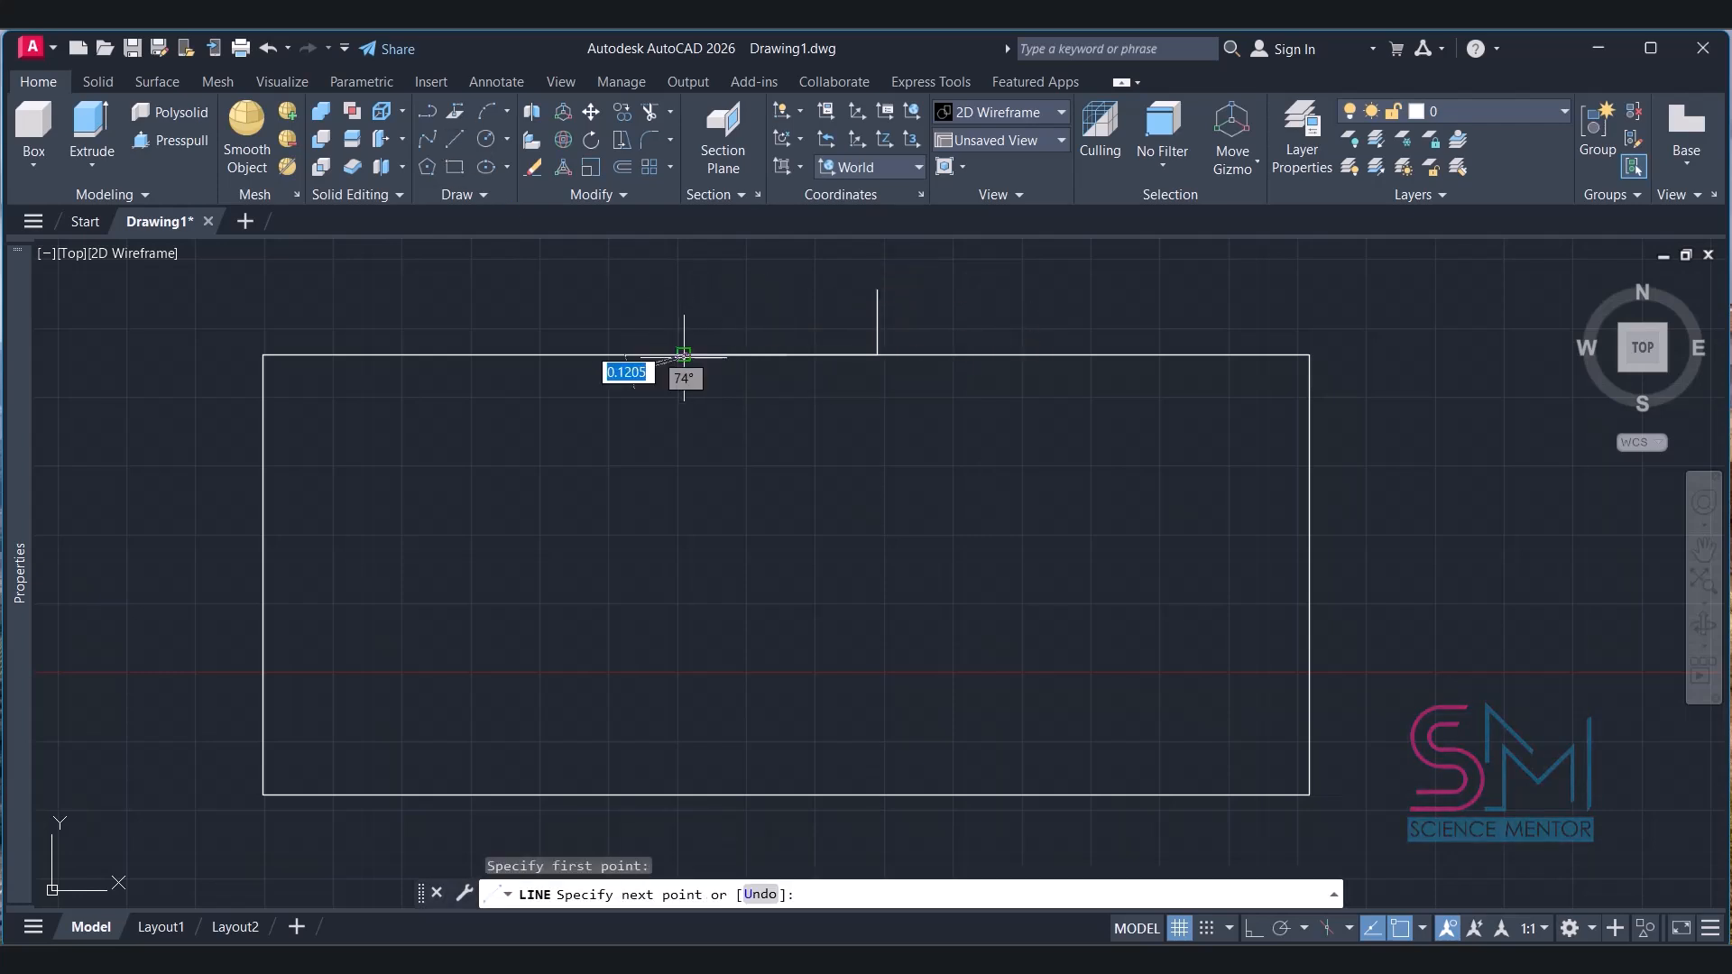
{"action": "left_click", "coordinate": [684, 290]}
{"action": "key", "text": "Return"}
Trim the upper edge between the two short vertical lines and remove both verticals, leaving an open gap.
{"action": "scroll", "coordinate": [749, 373], "scroll_direction": "up", "scroll_amount": 6}
{"action": "middle_click_drag", "start_coordinate": [762, 333], "coordinate": [688, 565]}
{"action": "scroll", "coordinate": [688, 564], "scroll_direction": "down", "scroll_amount": 2}
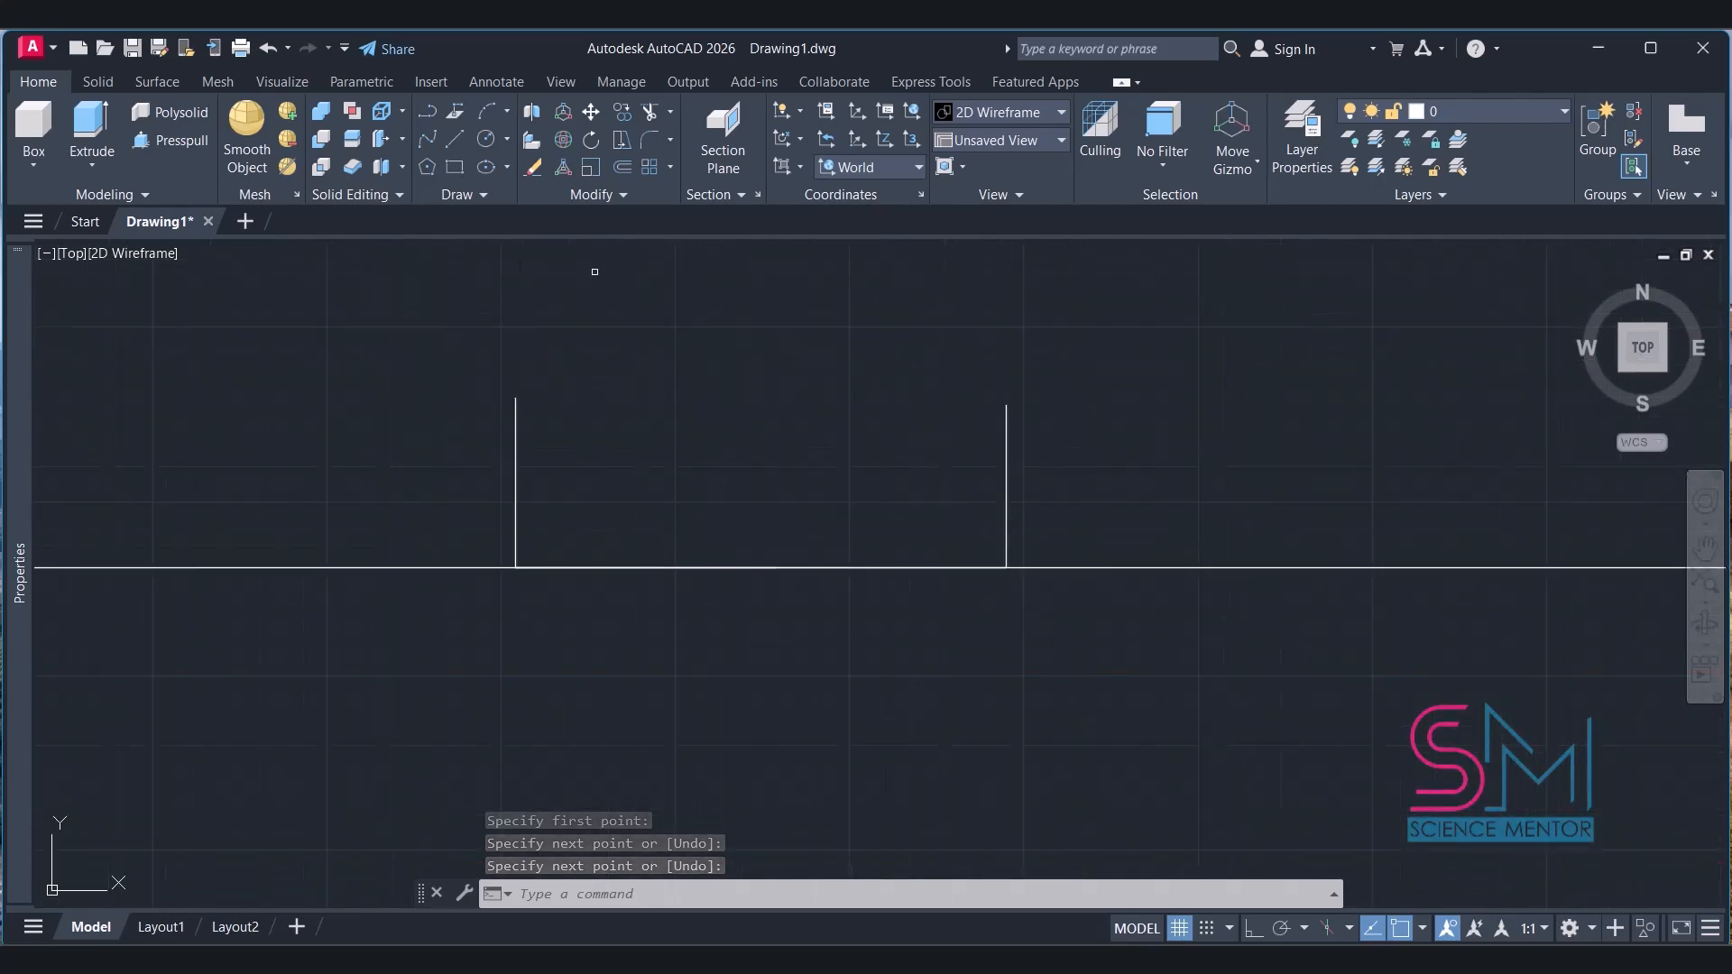
{"action": "left_click", "coordinate": [651, 112]}
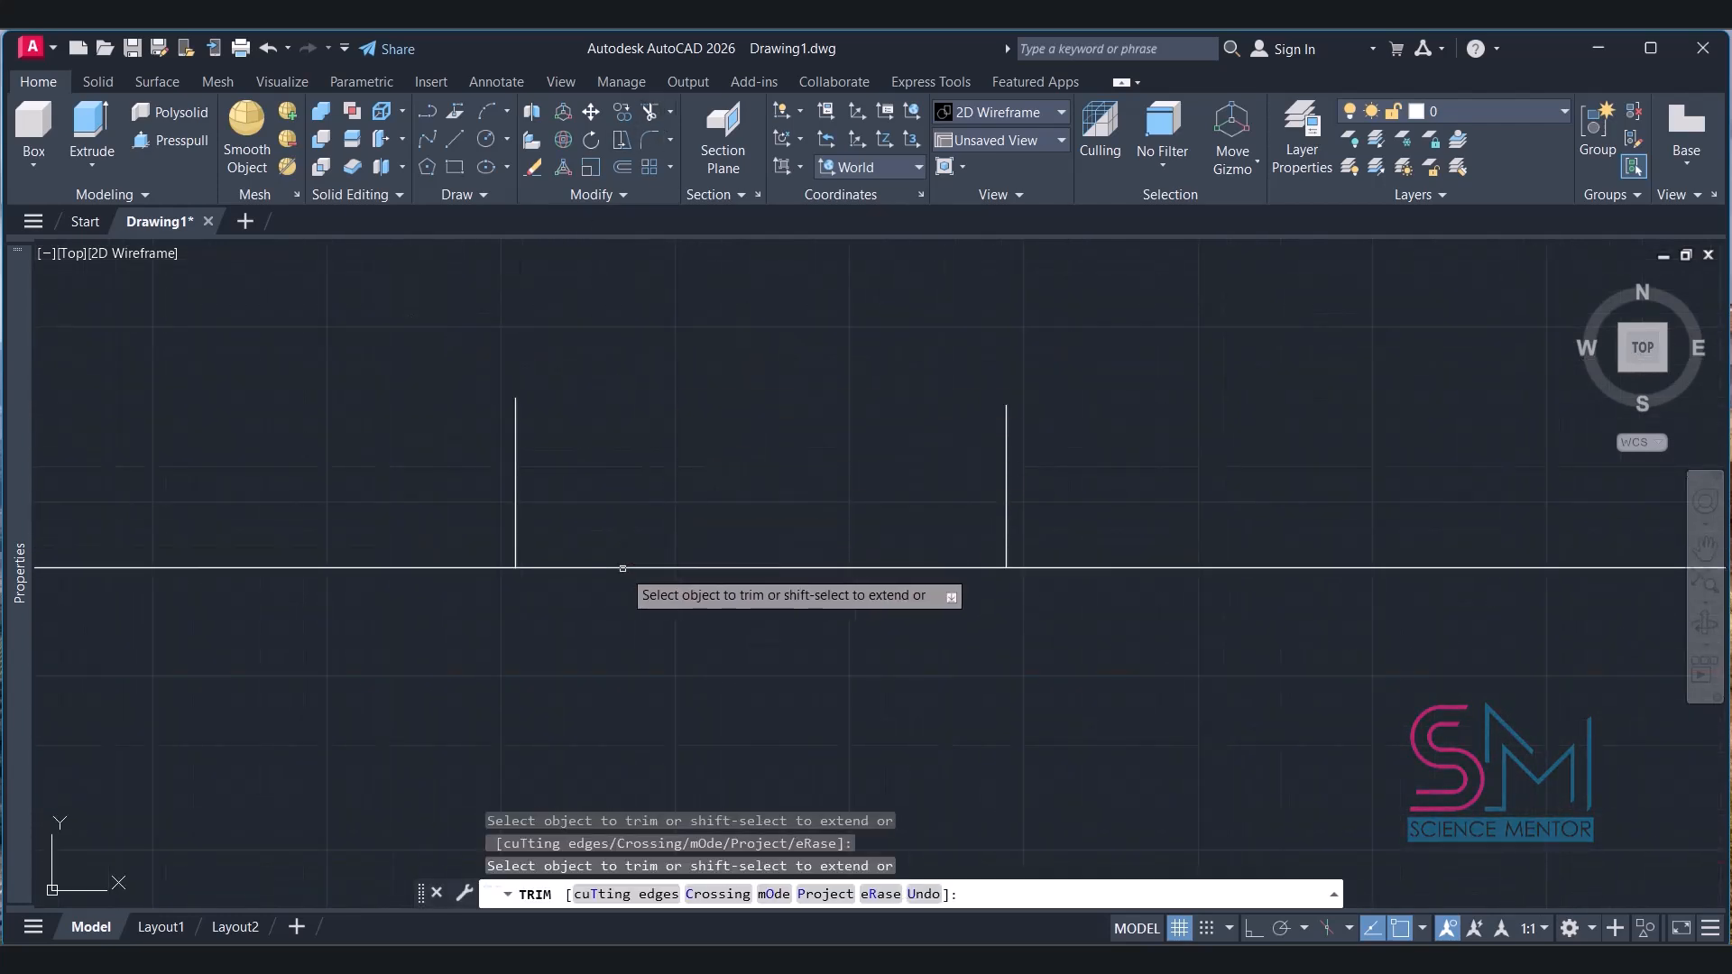
{"action": "left_click", "coordinate": [690, 567]}
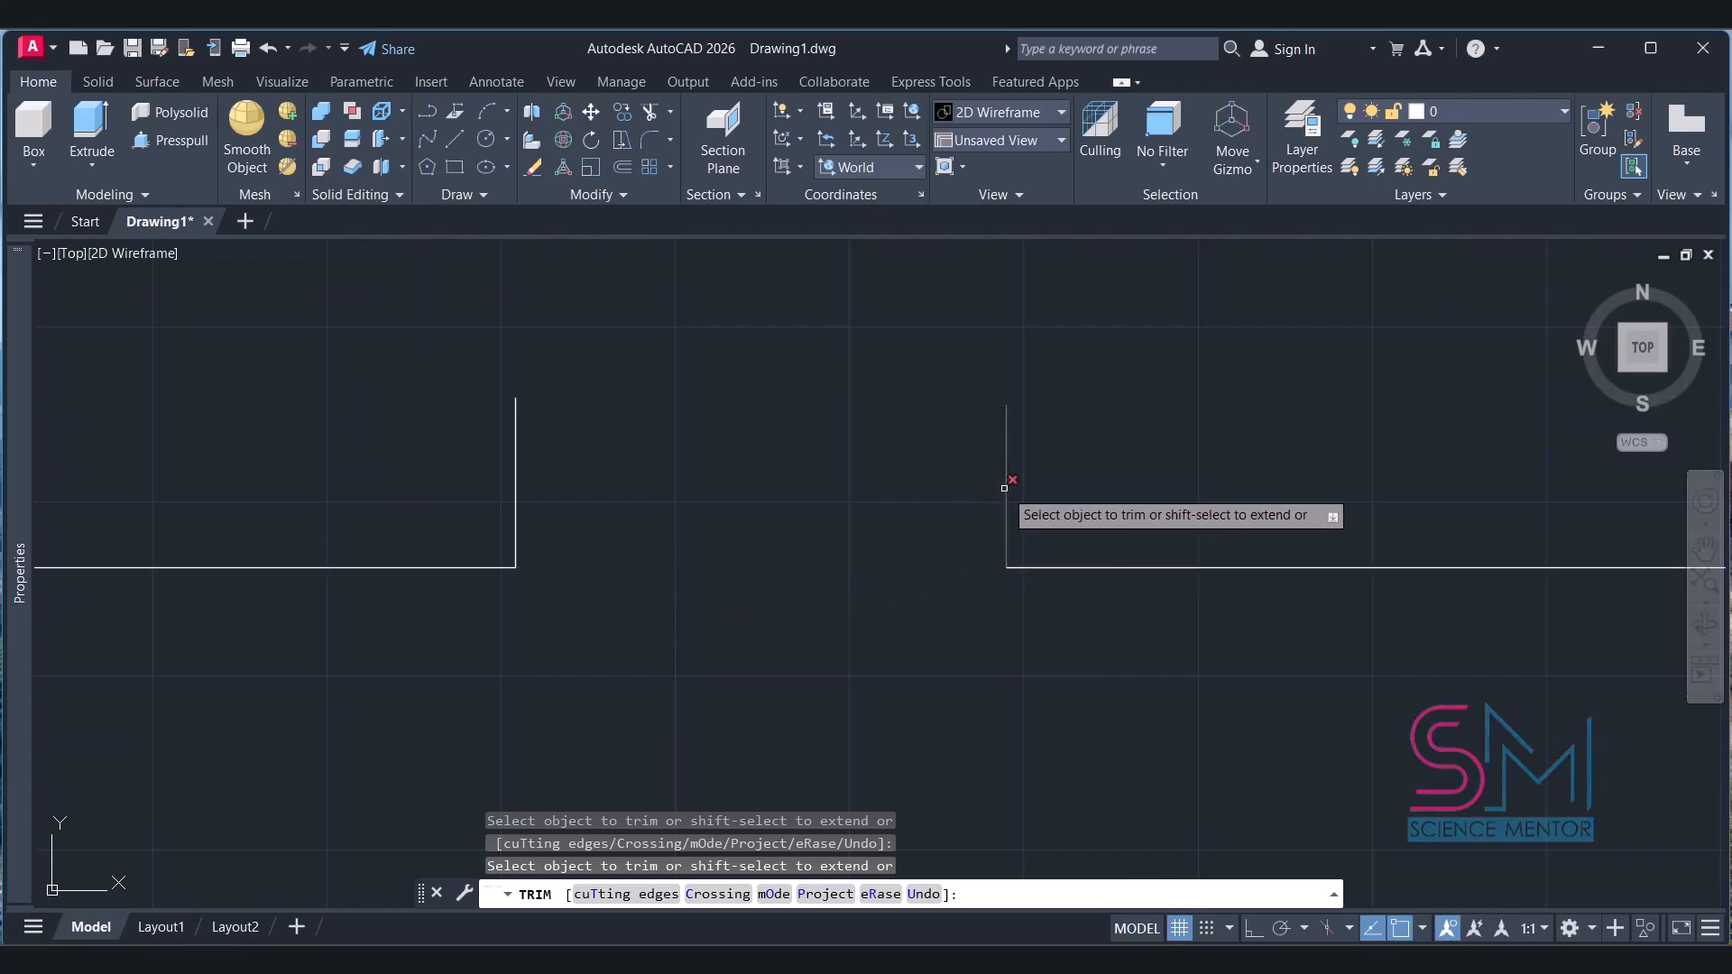
{"action": "left_click", "coordinate": [1006, 480]}
{"action": "left_click", "coordinate": [515, 487]}
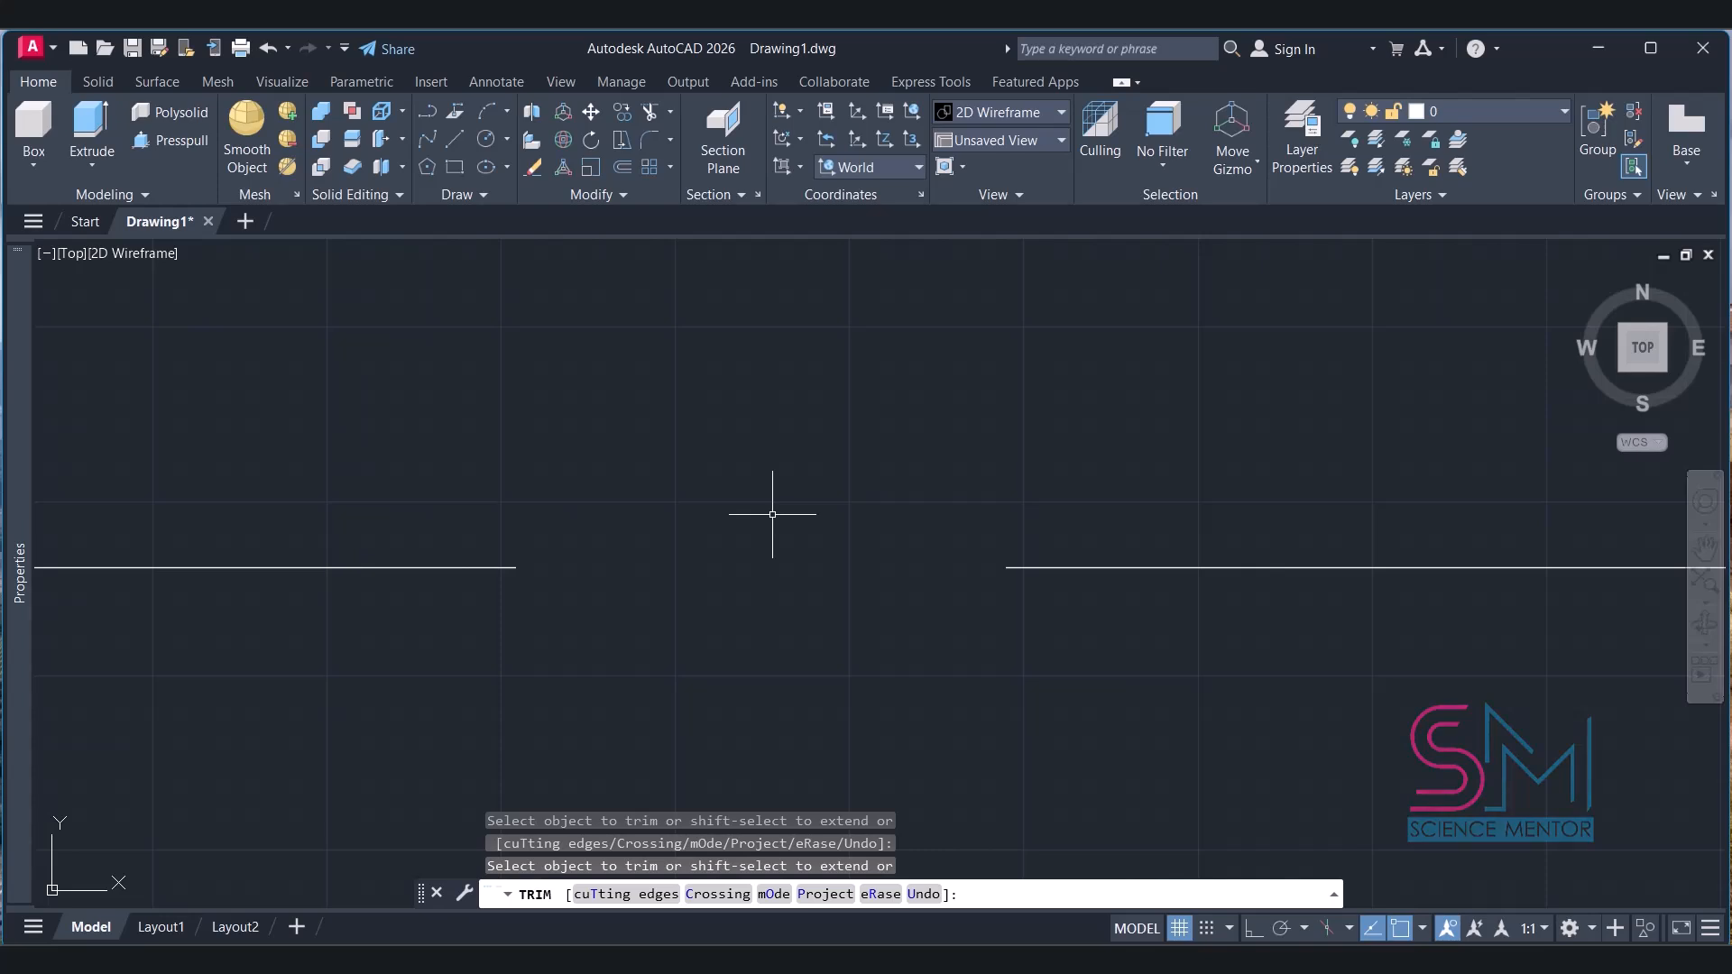
{"action": "key", "text": "Escape"}
Fillet the rectangle's upper-left corner with a radius of 8.
{"action": "scroll", "coordinate": [772, 516], "scroll_direction": "down", "scroll_amount": 6}
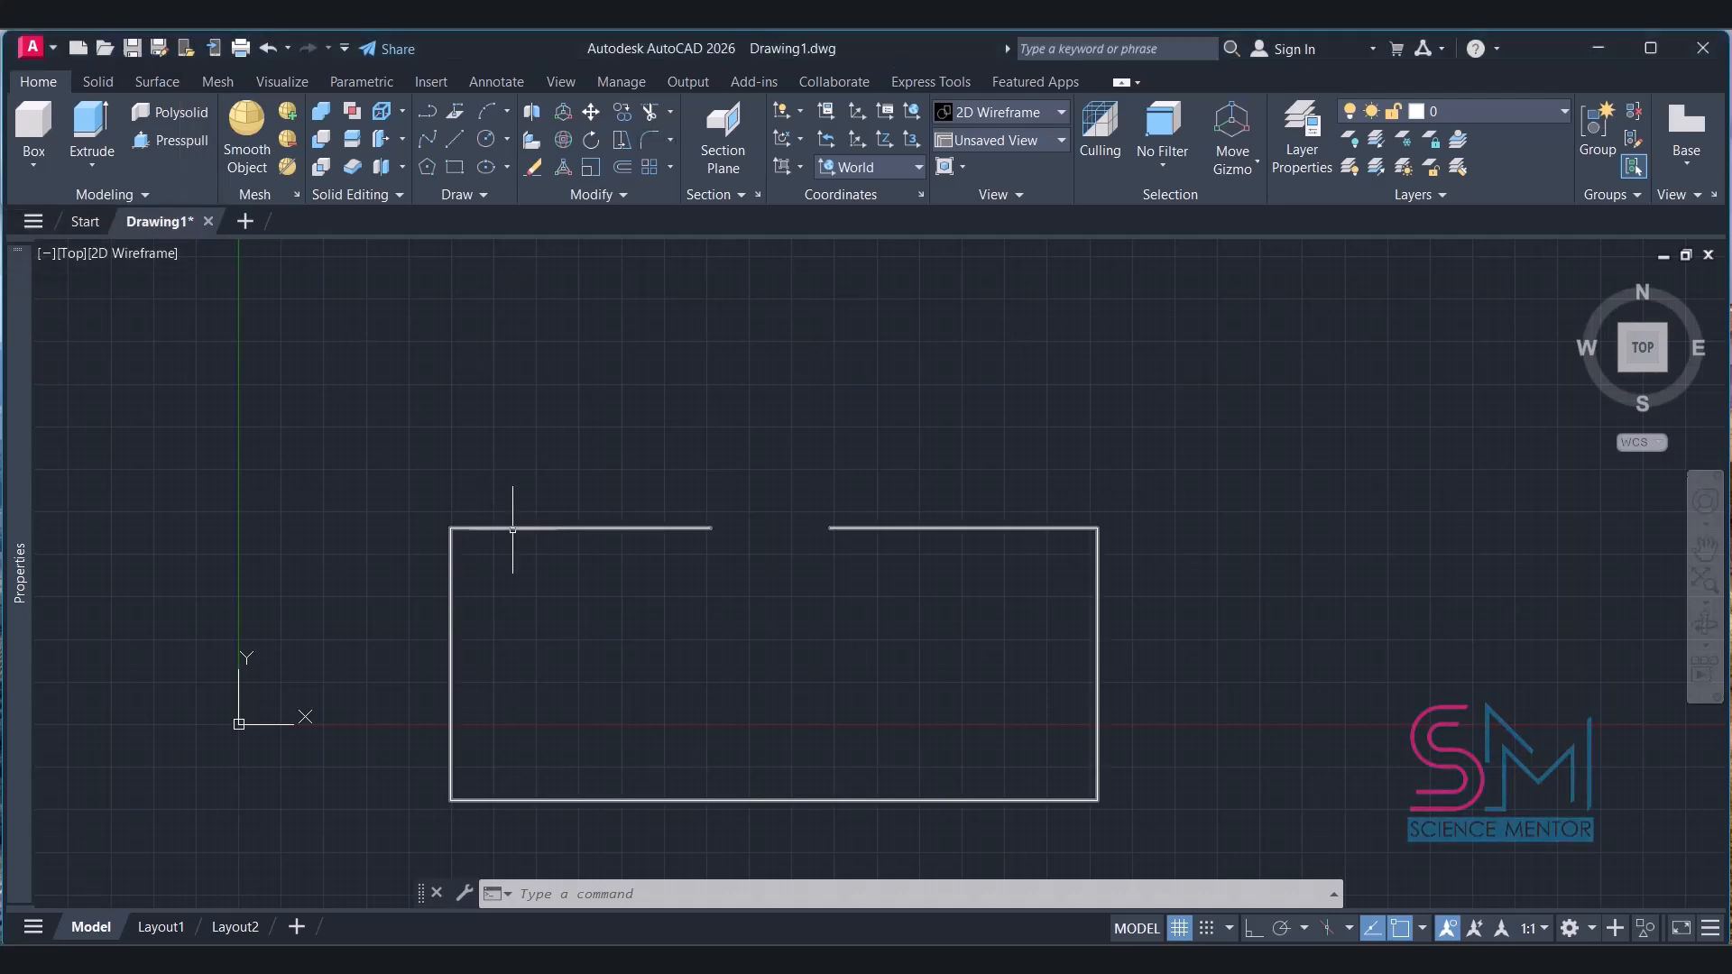
{"action": "left_click", "coordinate": [646, 140]}
{"action": "left_click", "coordinate": [508, 529]}
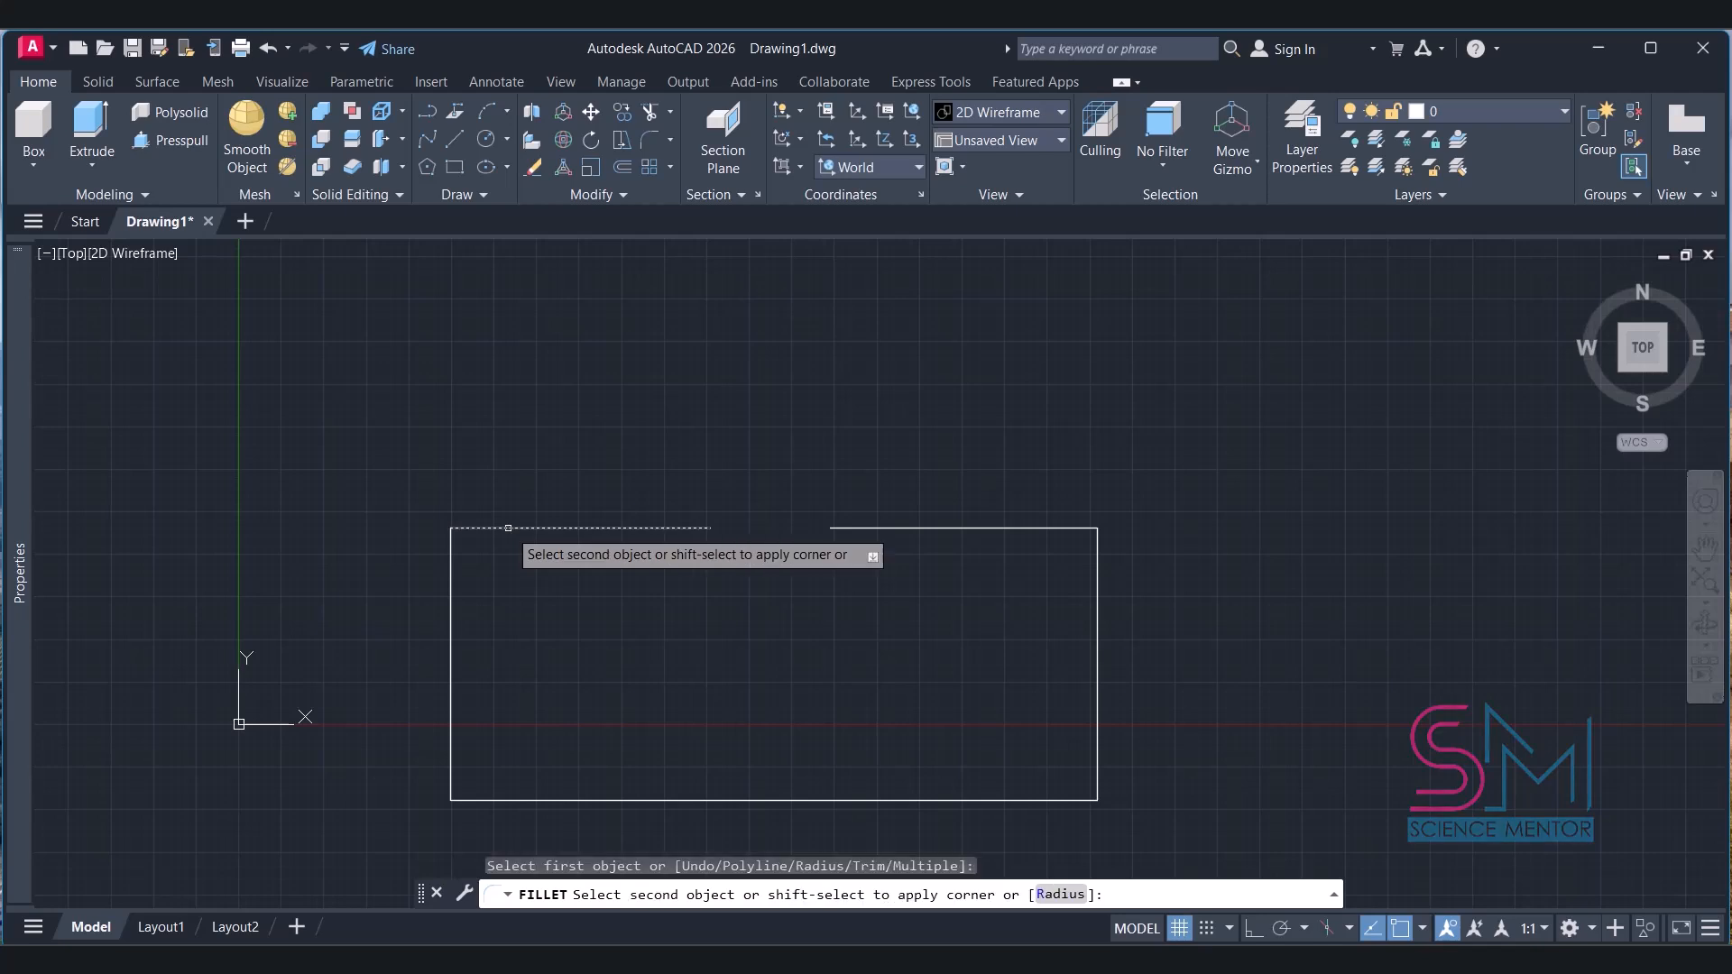
{"action": "type", "text": "R"}
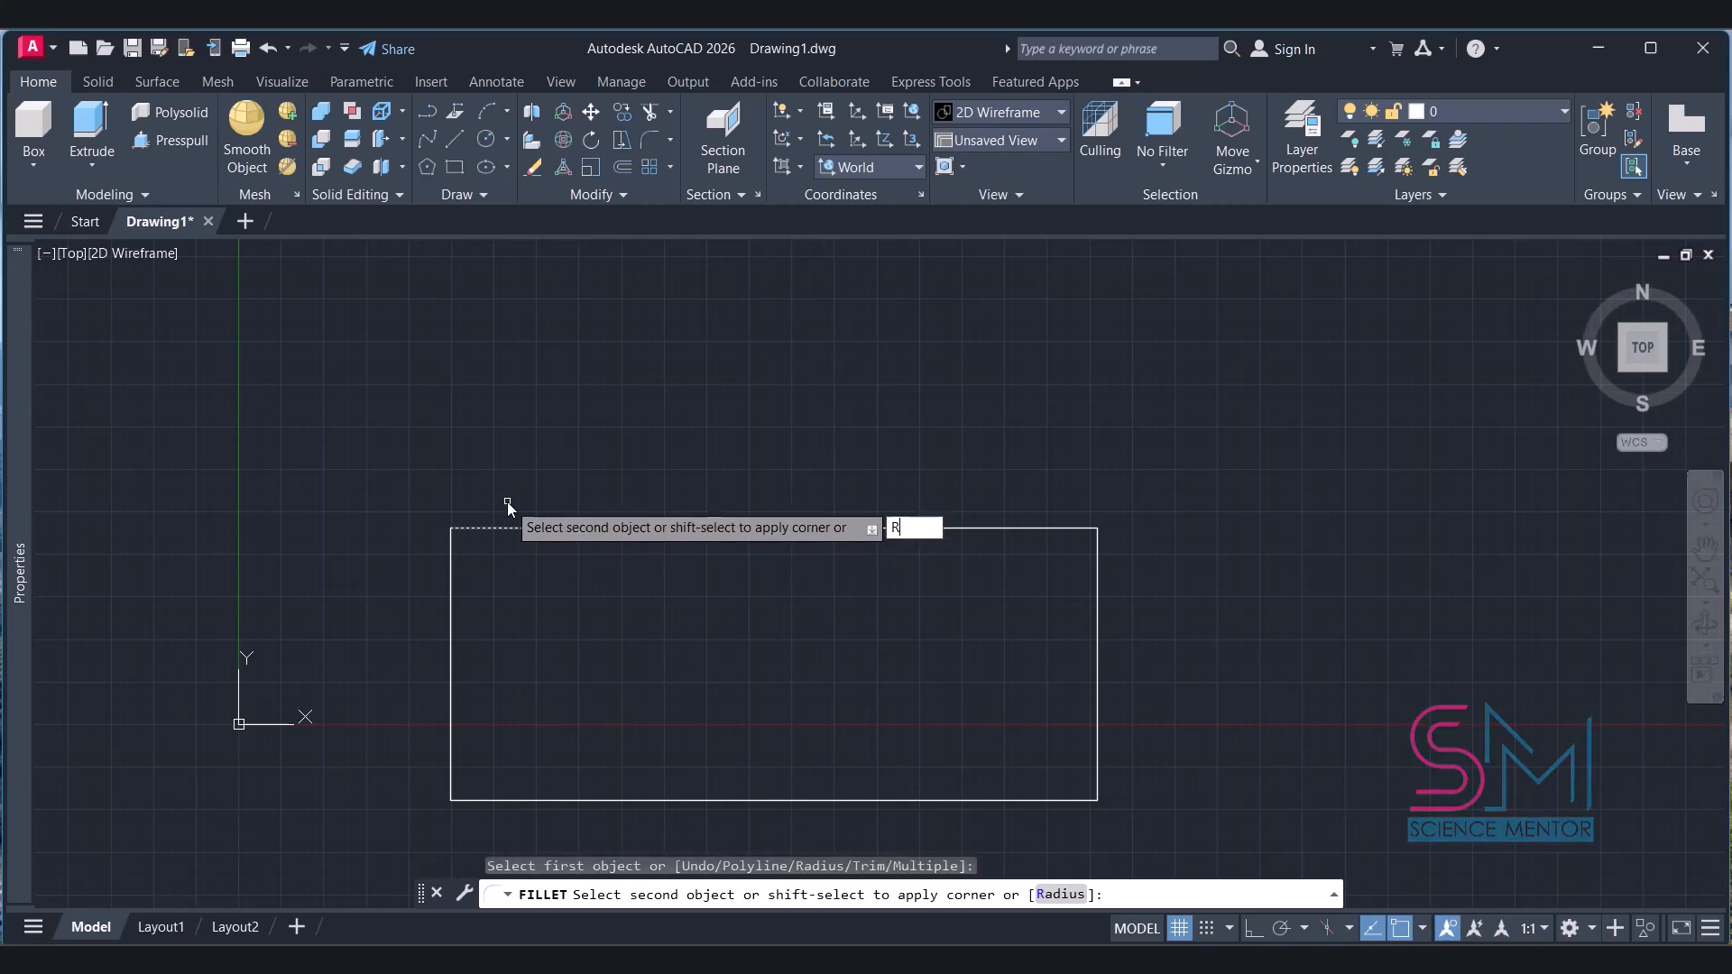
{"action": "key", "text": "Return"}
{"action": "type", "text": "8"}
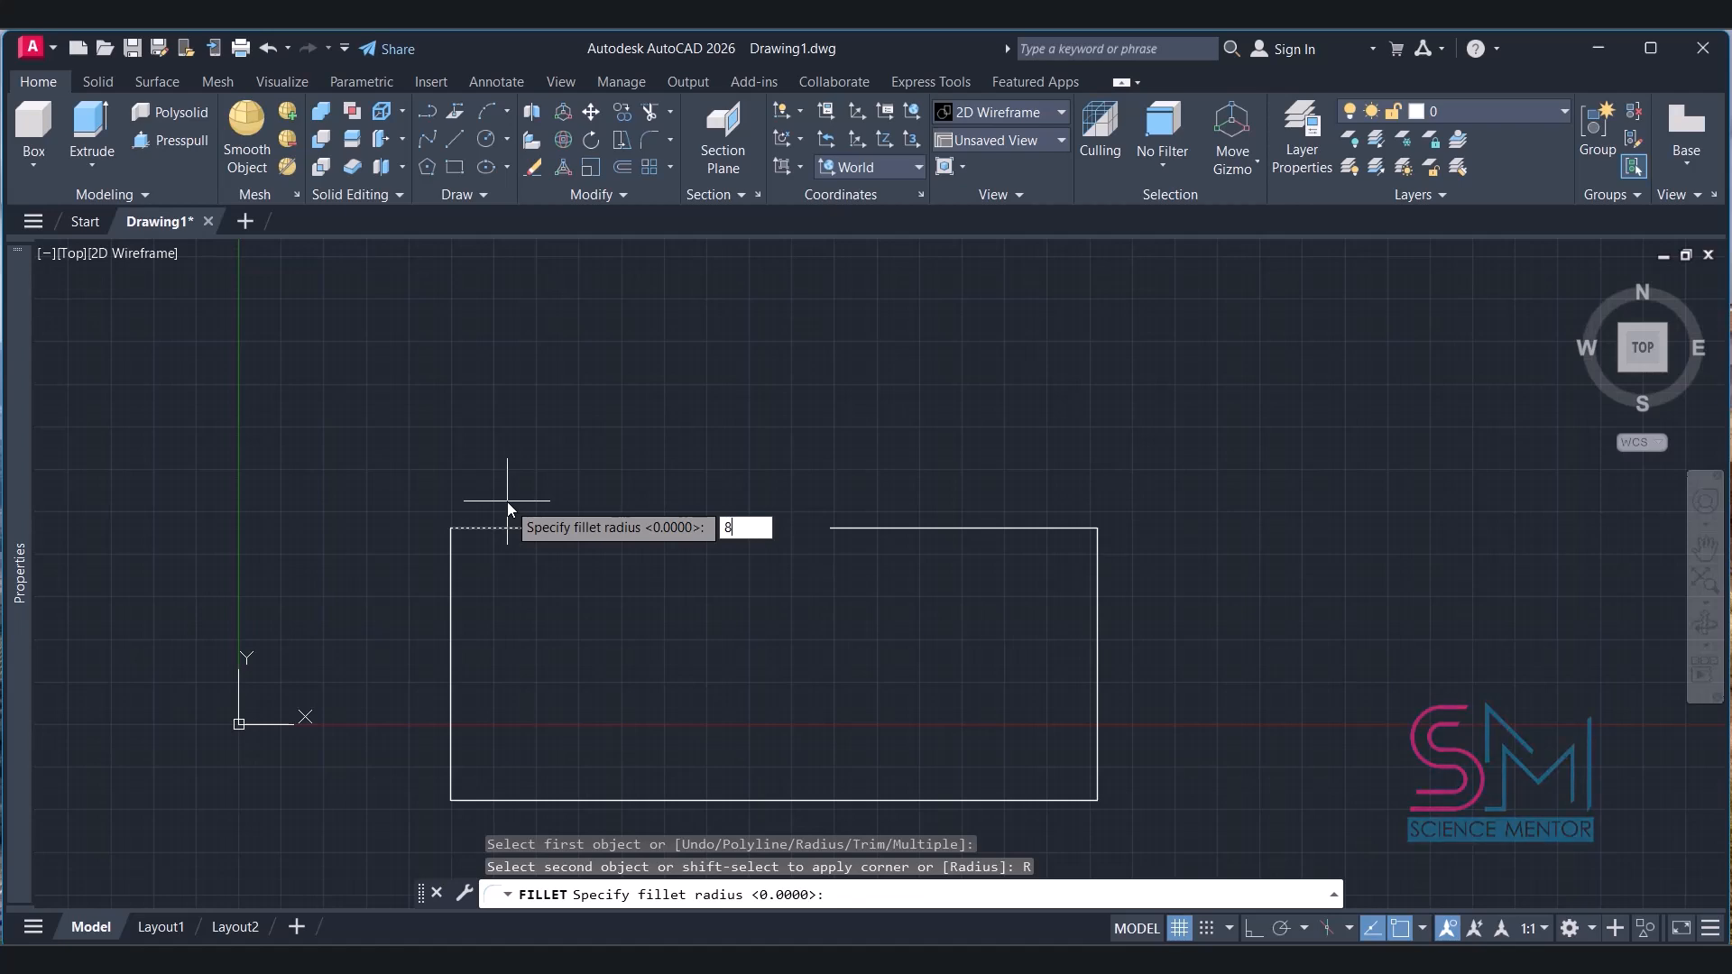
{"action": "key", "text": "Return"}
{"action": "left_click", "coordinate": [455, 636]}
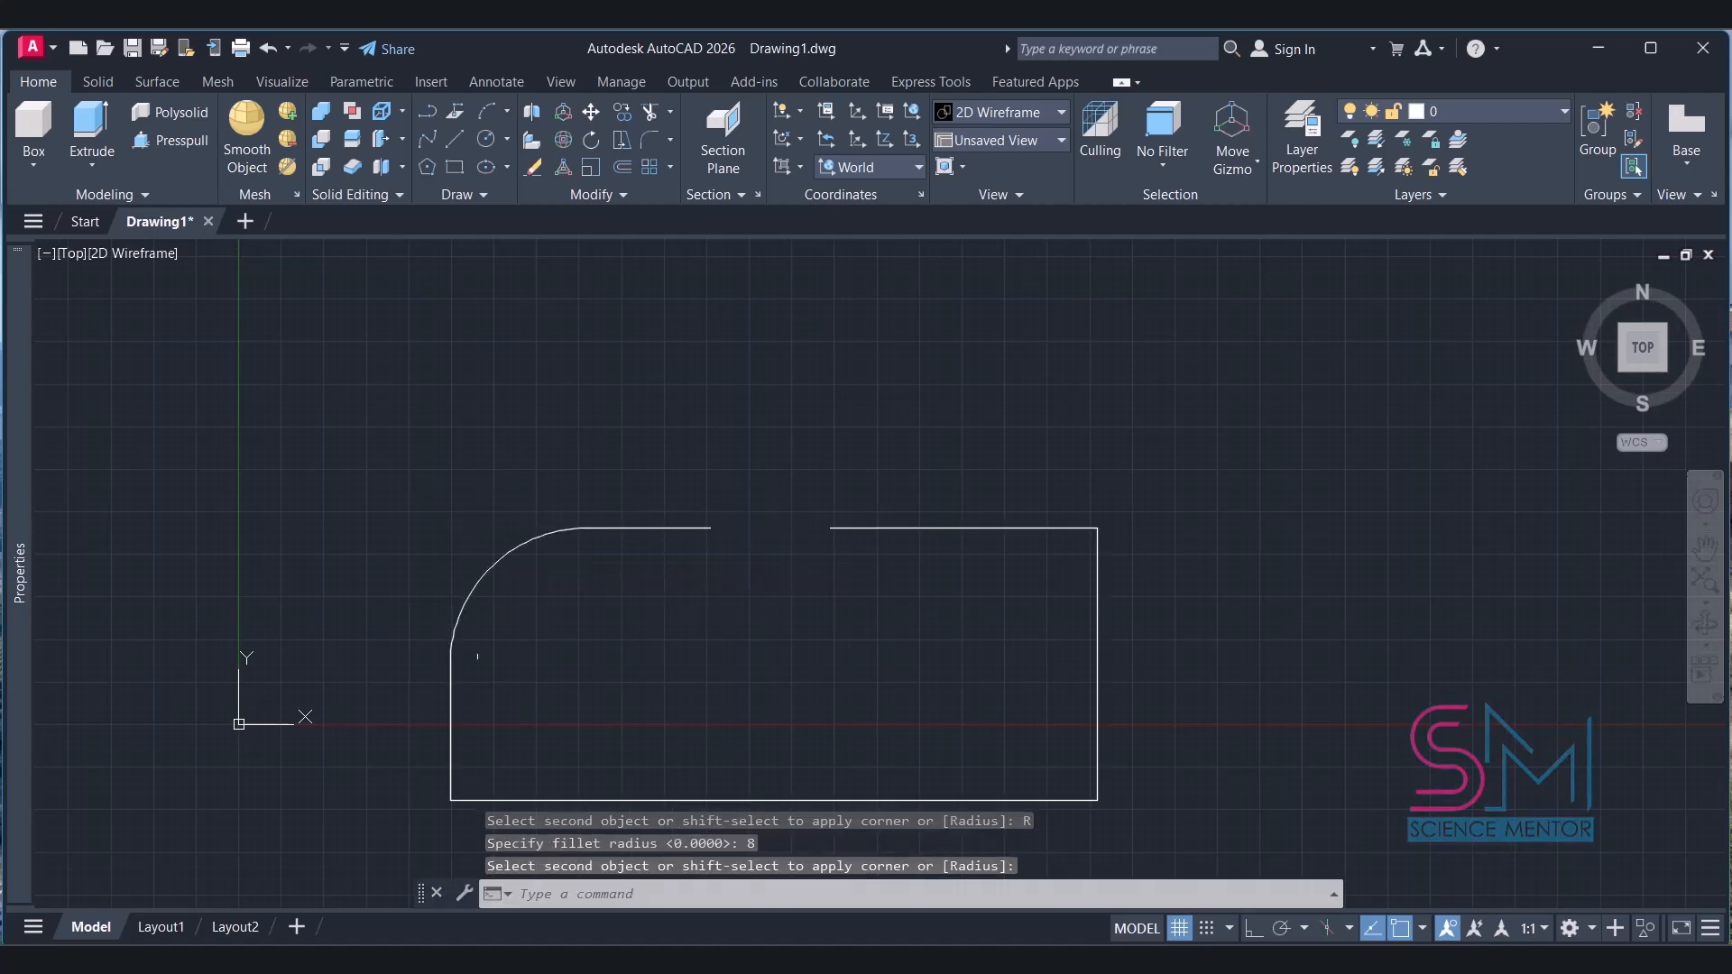
Fillet the lower-left corner with the same radius, between the left side and the lower edge.
{"action": "left_click", "coordinate": [647, 144]}
{"action": "left_click", "coordinate": [454, 668]}
{"action": "left_click", "coordinate": [517, 794]}
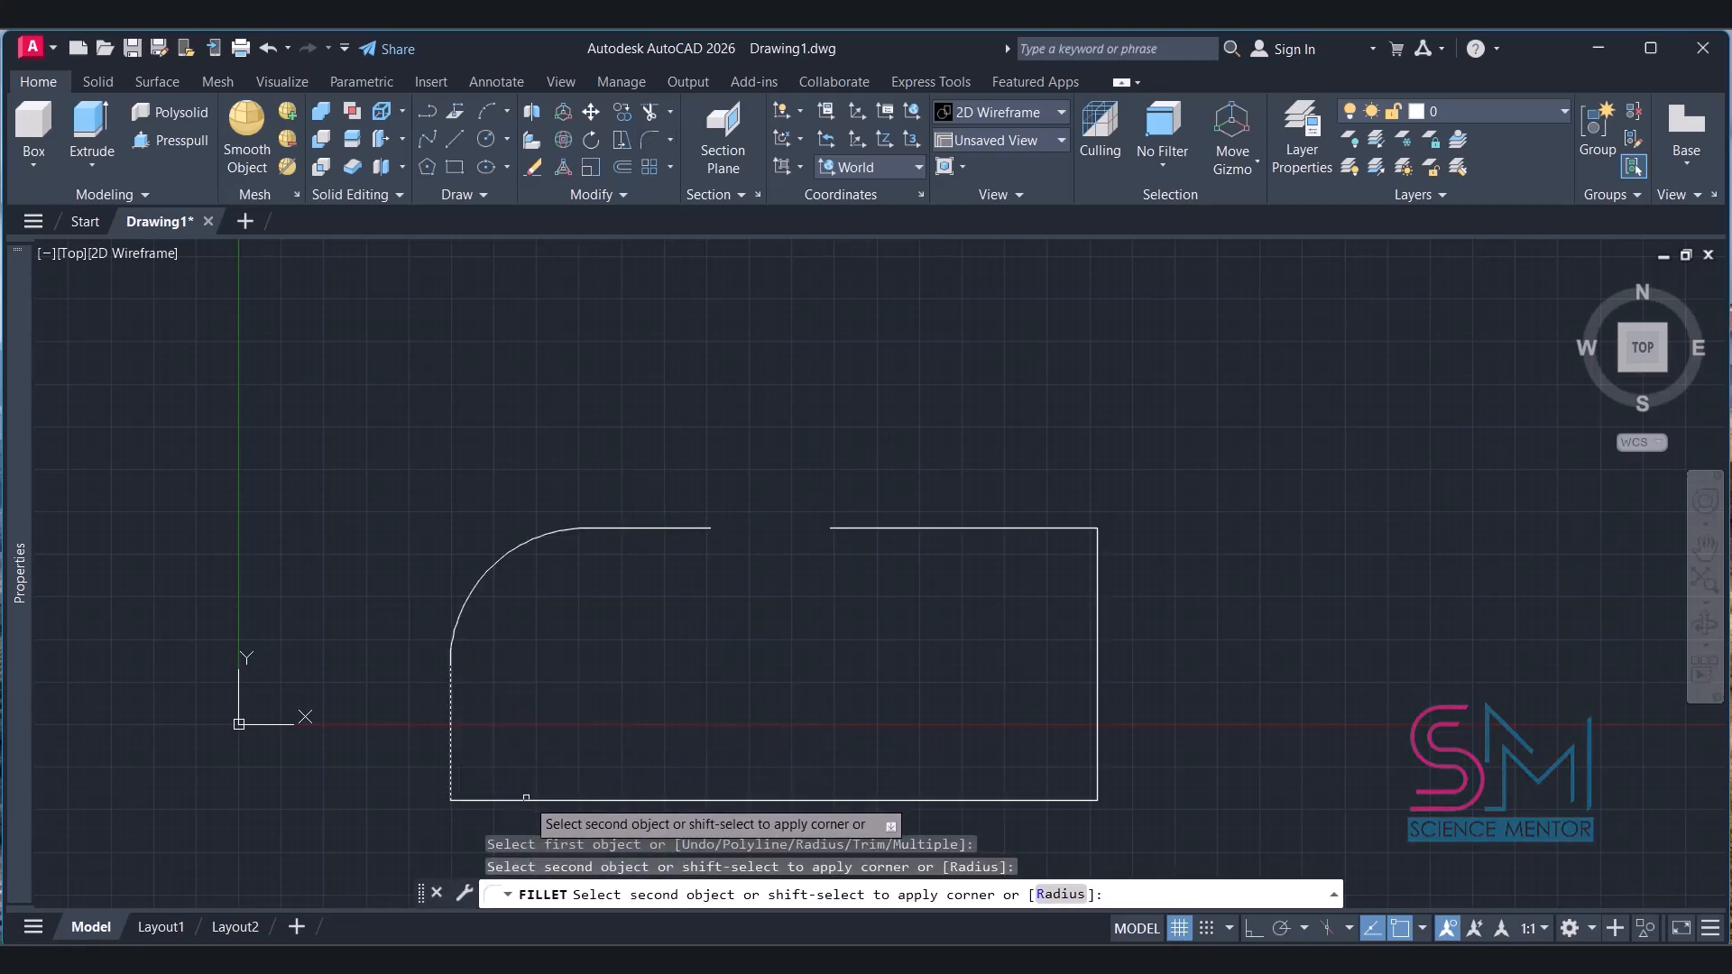
{"action": "left_click", "coordinate": [523, 798]}
Fillet the upper-right and lower-right corners with the same radius to round the outline's right end.
{"action": "scroll", "coordinate": [808, 684], "scroll_direction": "up", "scroll_amount": 2}
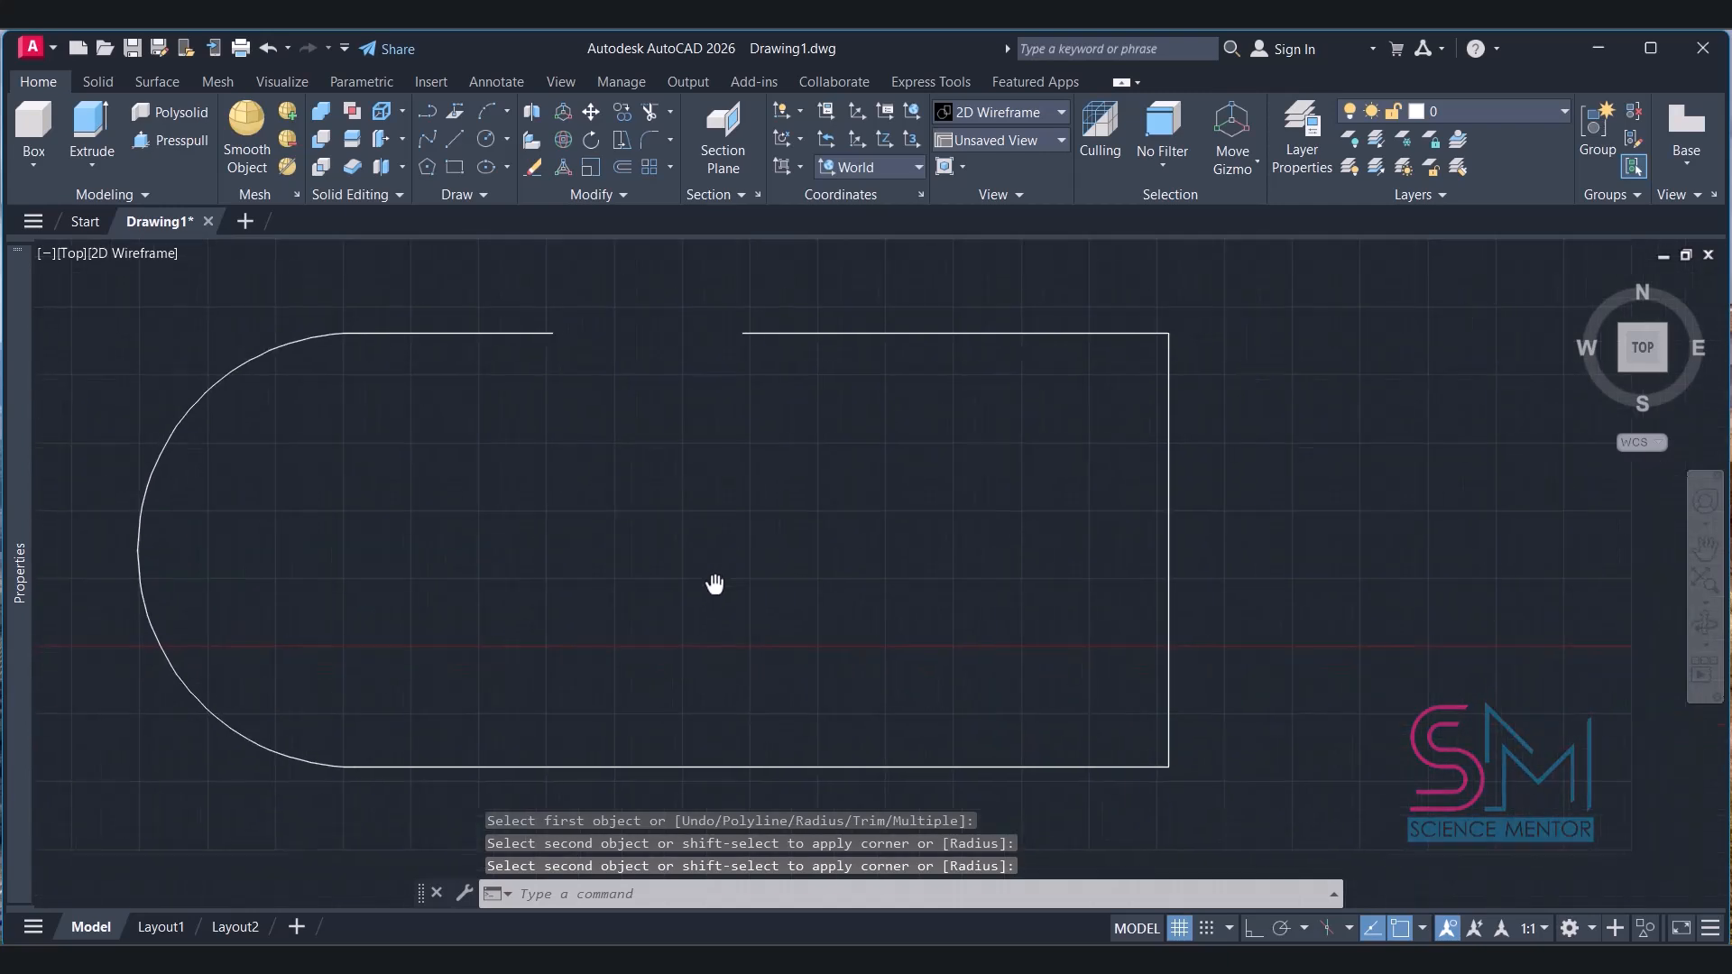
{"action": "left_click", "coordinate": [650, 142]}
{"action": "left_click", "coordinate": [1114, 340]}
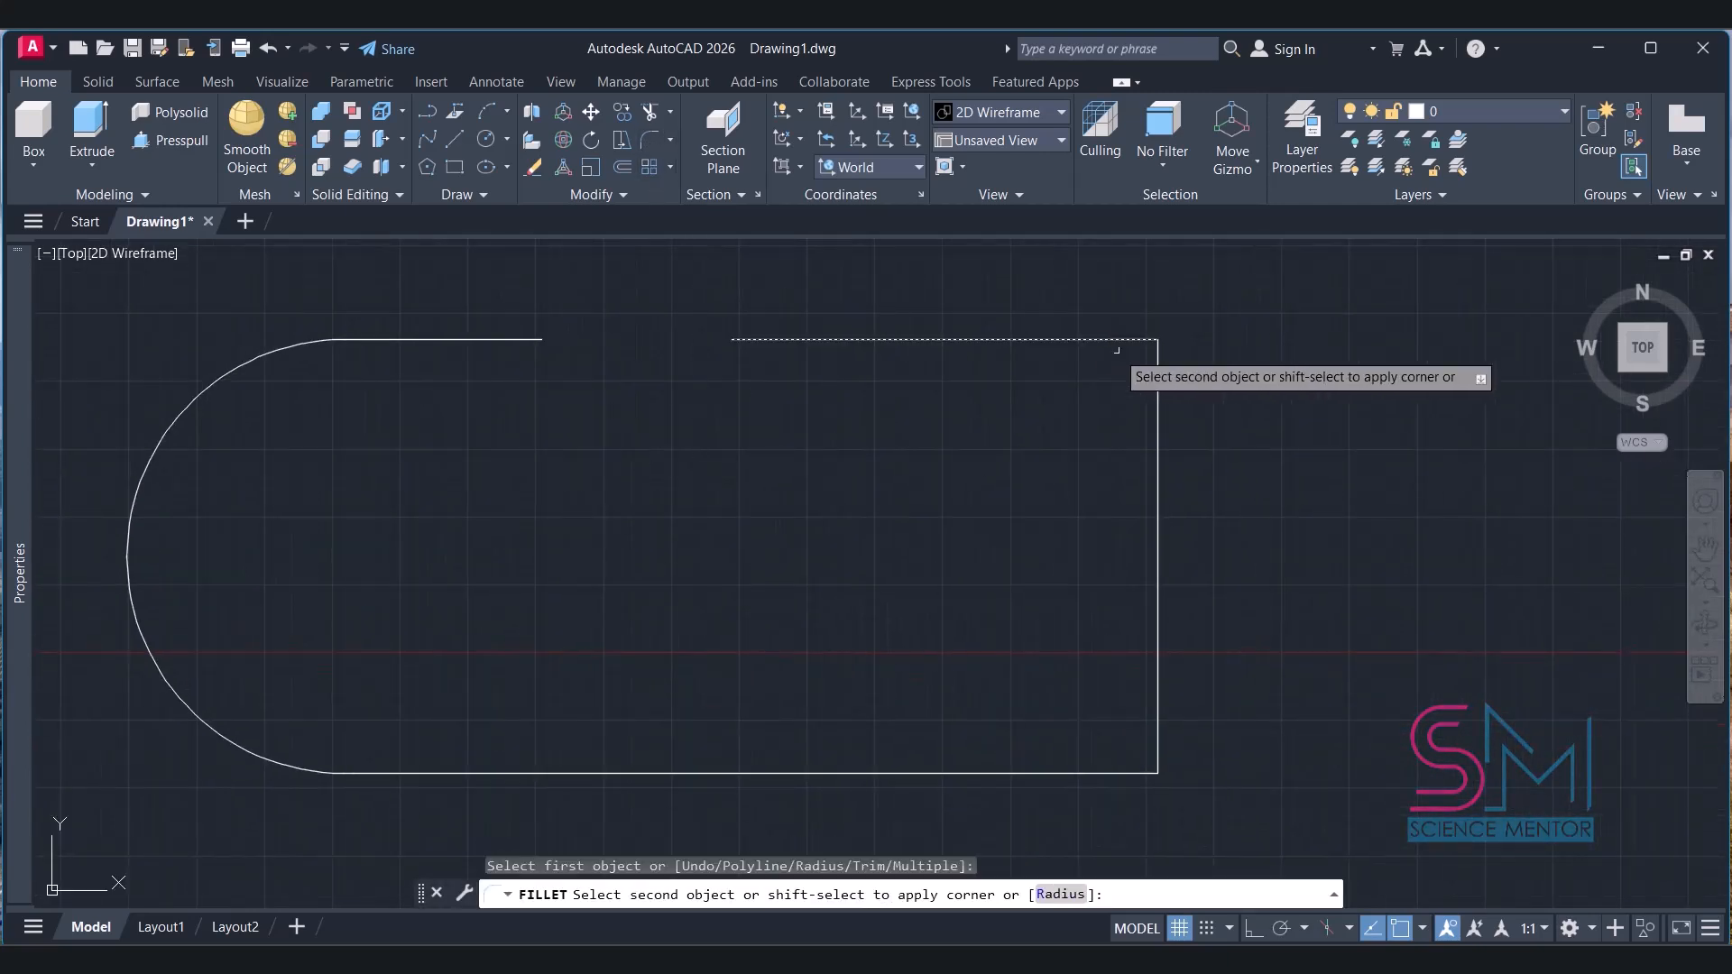
{"action": "left_click", "coordinate": [1159, 460]}
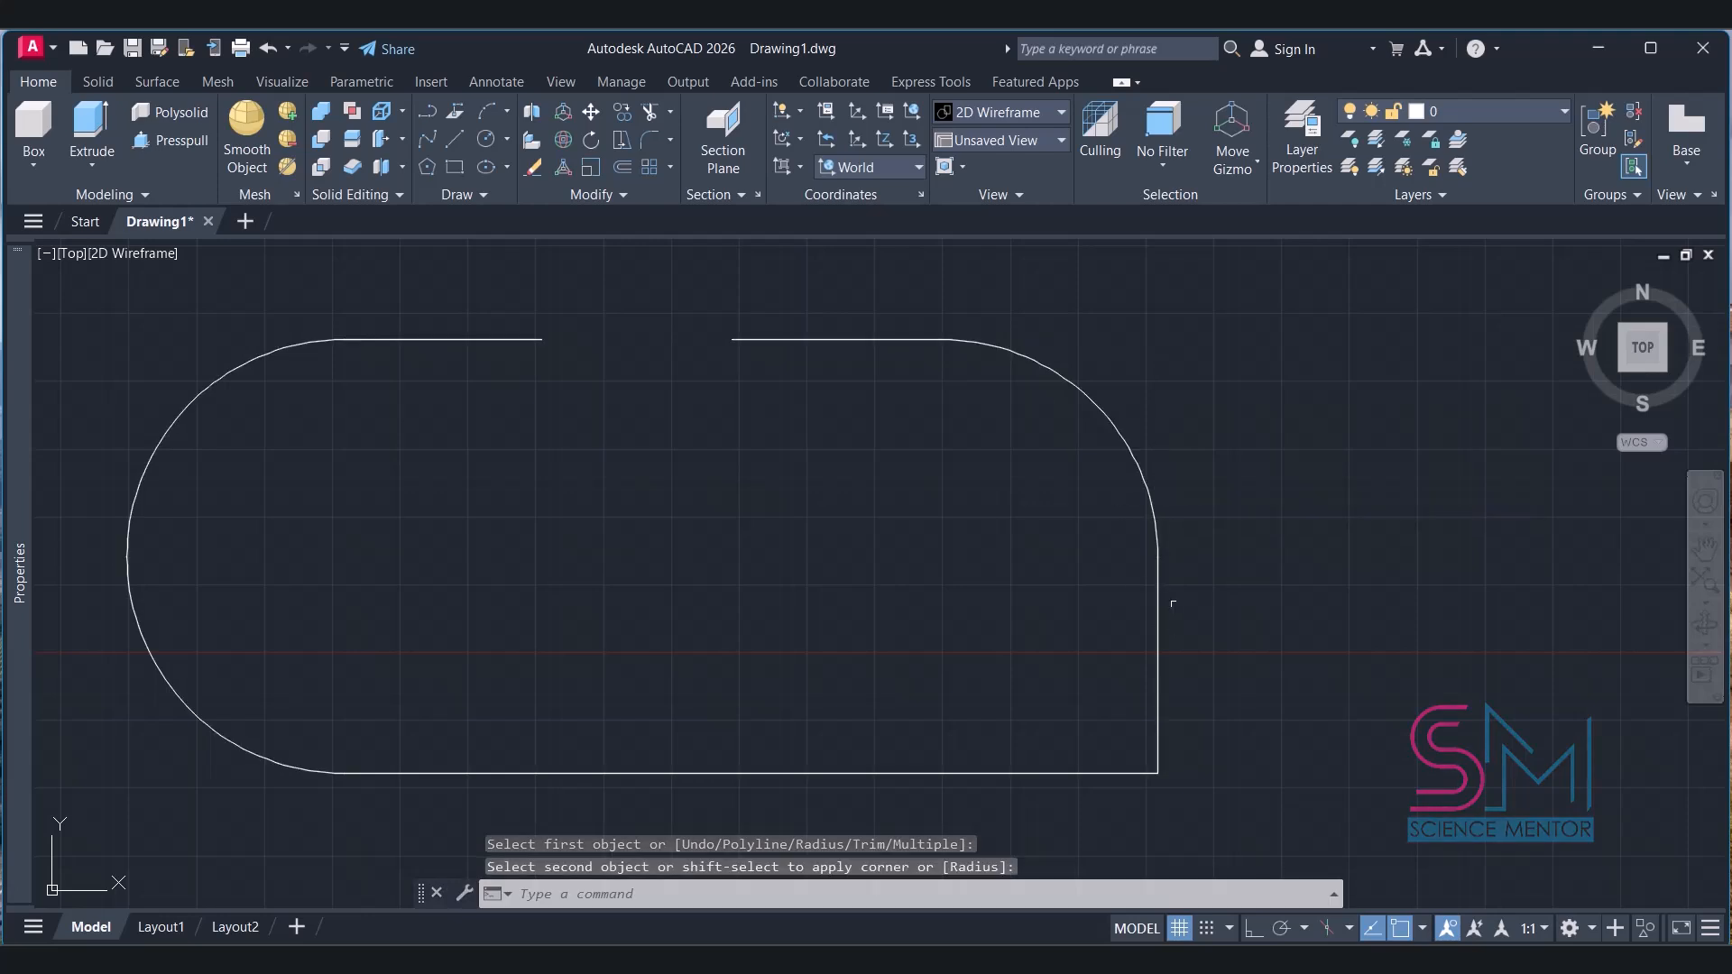
{"action": "left_click", "coordinate": [665, 140]}
{"action": "left_click", "coordinate": [1158, 632]}
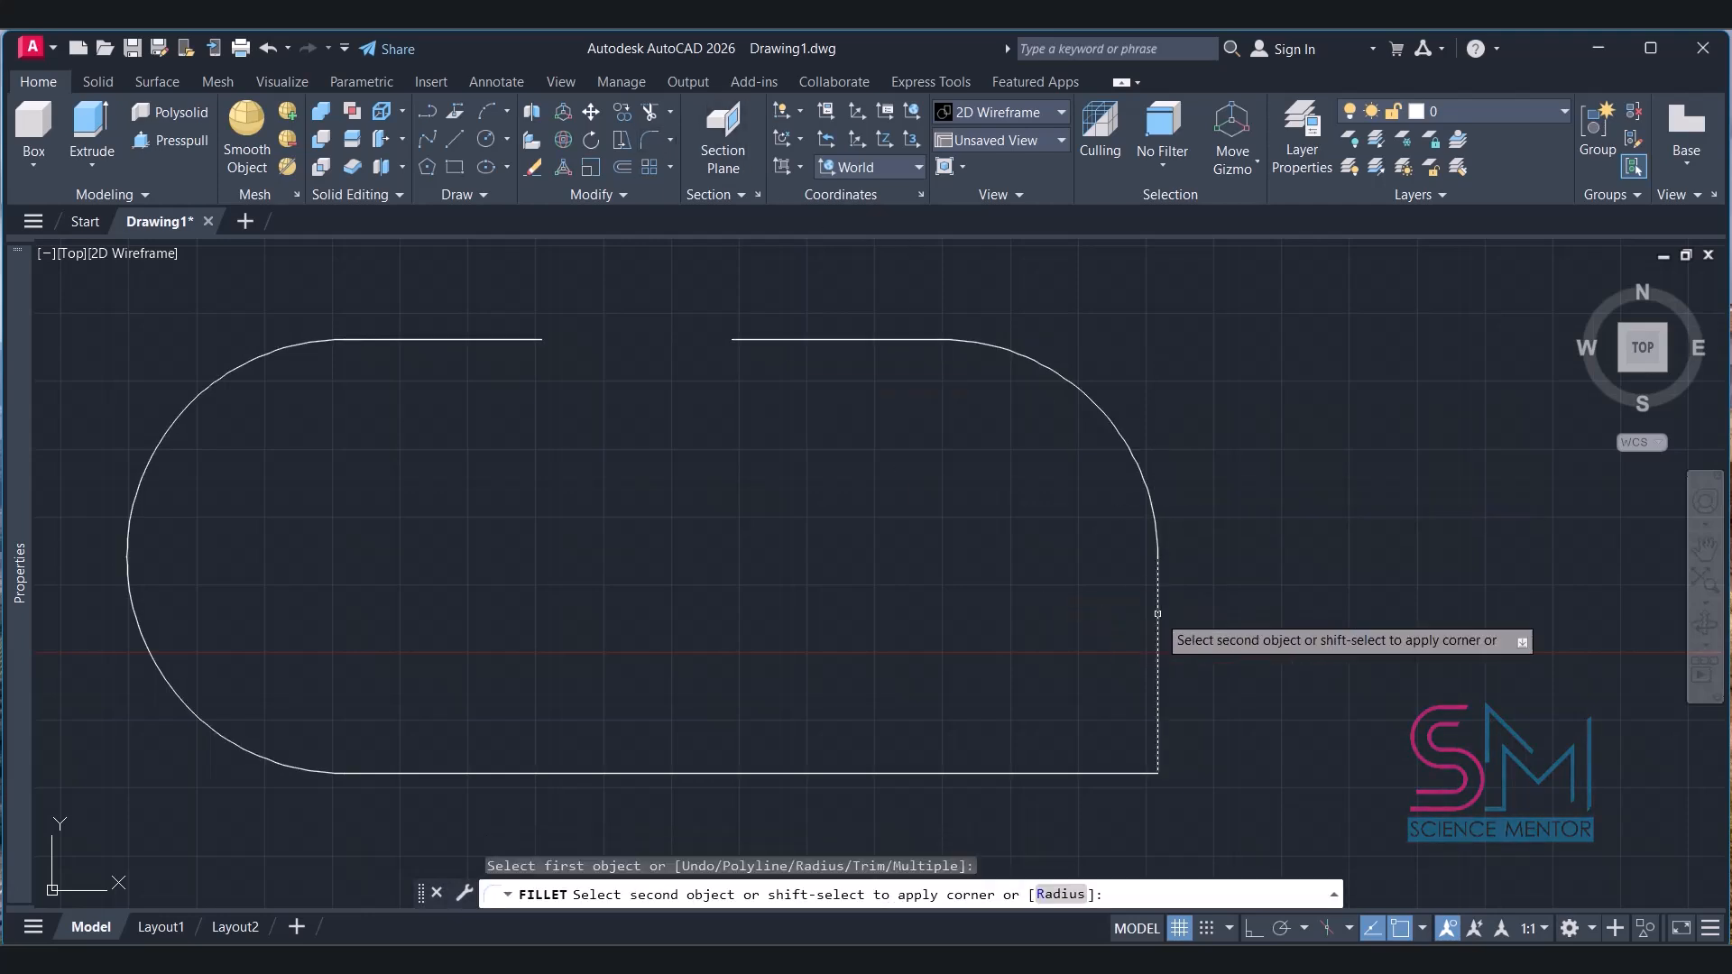
{"action": "left_click", "coordinate": [1119, 772]}
Draw a circle of radius 3 centred on the left endpoint of the gap in the upper edge.
{"action": "scroll", "coordinate": [1080, 530], "scroll_direction": "down", "scroll_amount": 2}
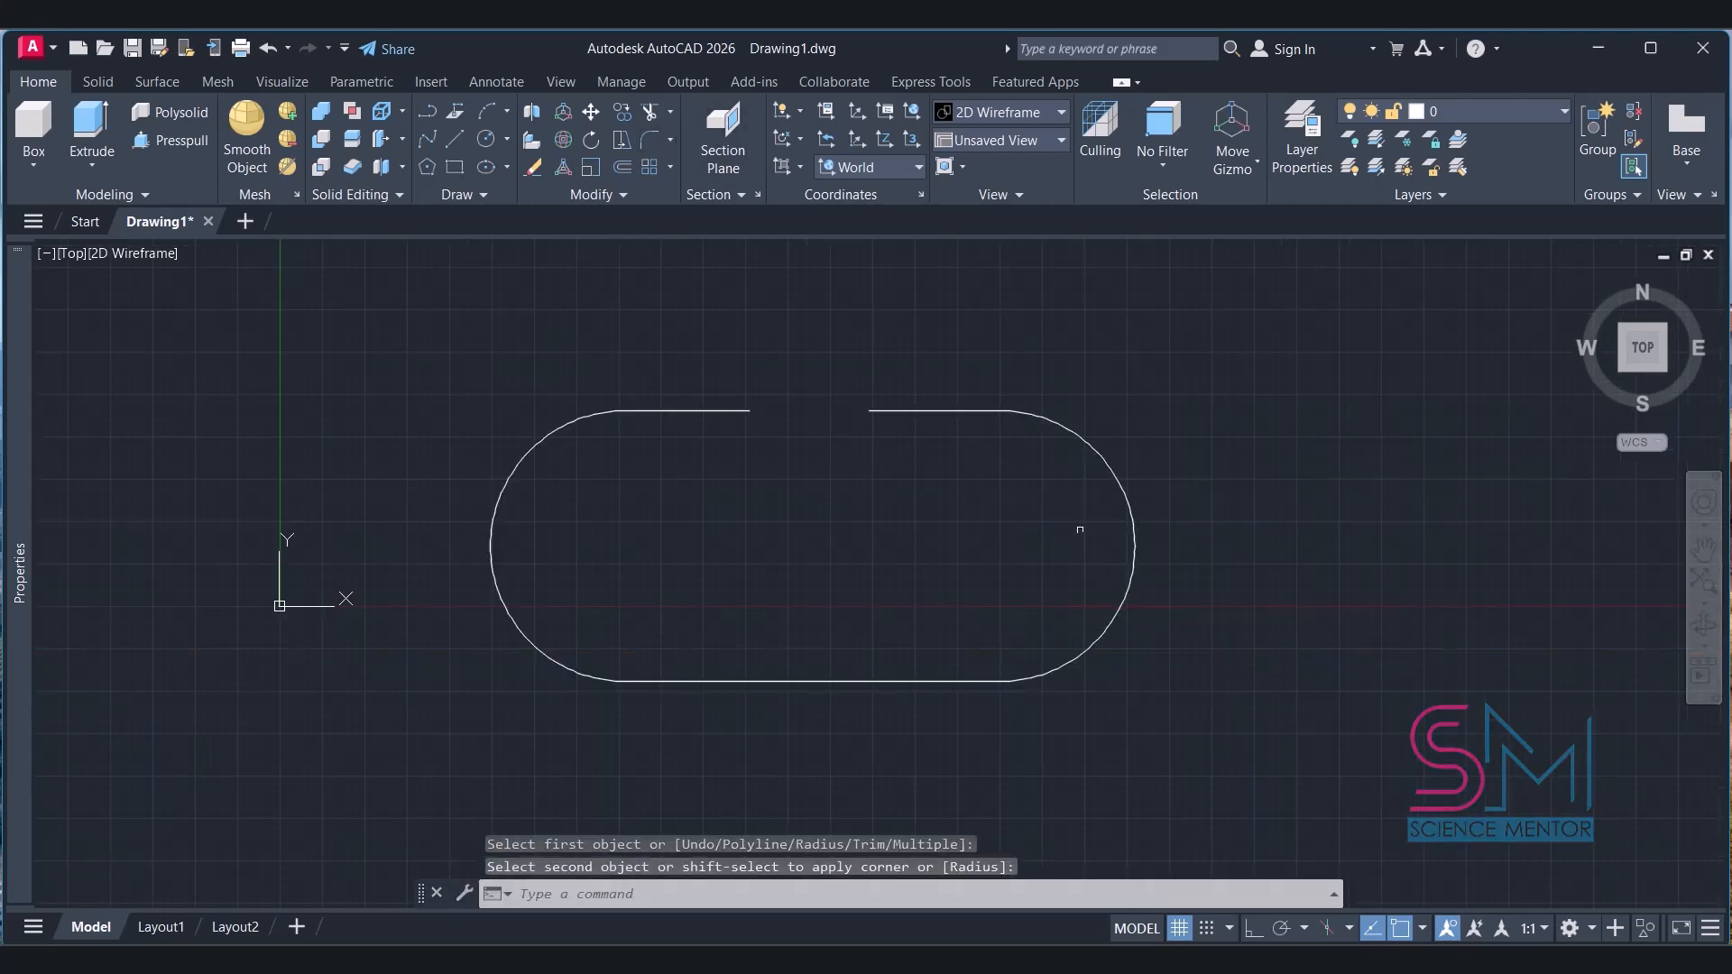
{"action": "left_click", "coordinate": [488, 167]}
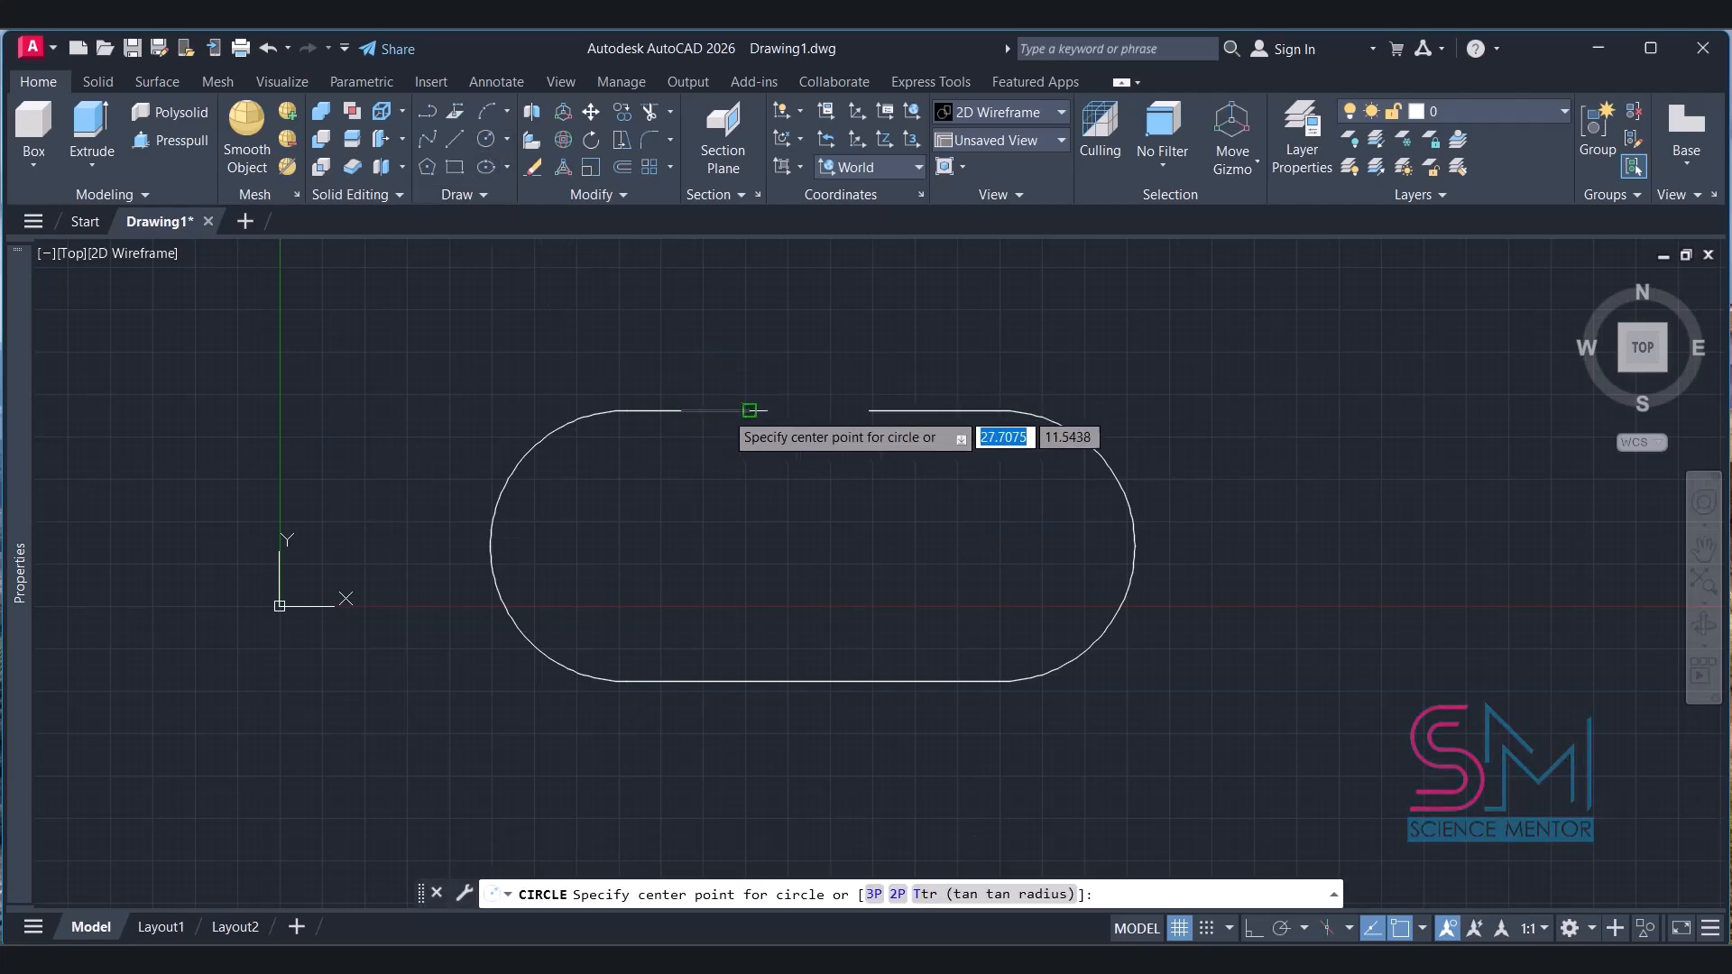
{"action": "left_click", "coordinate": [749, 411]}
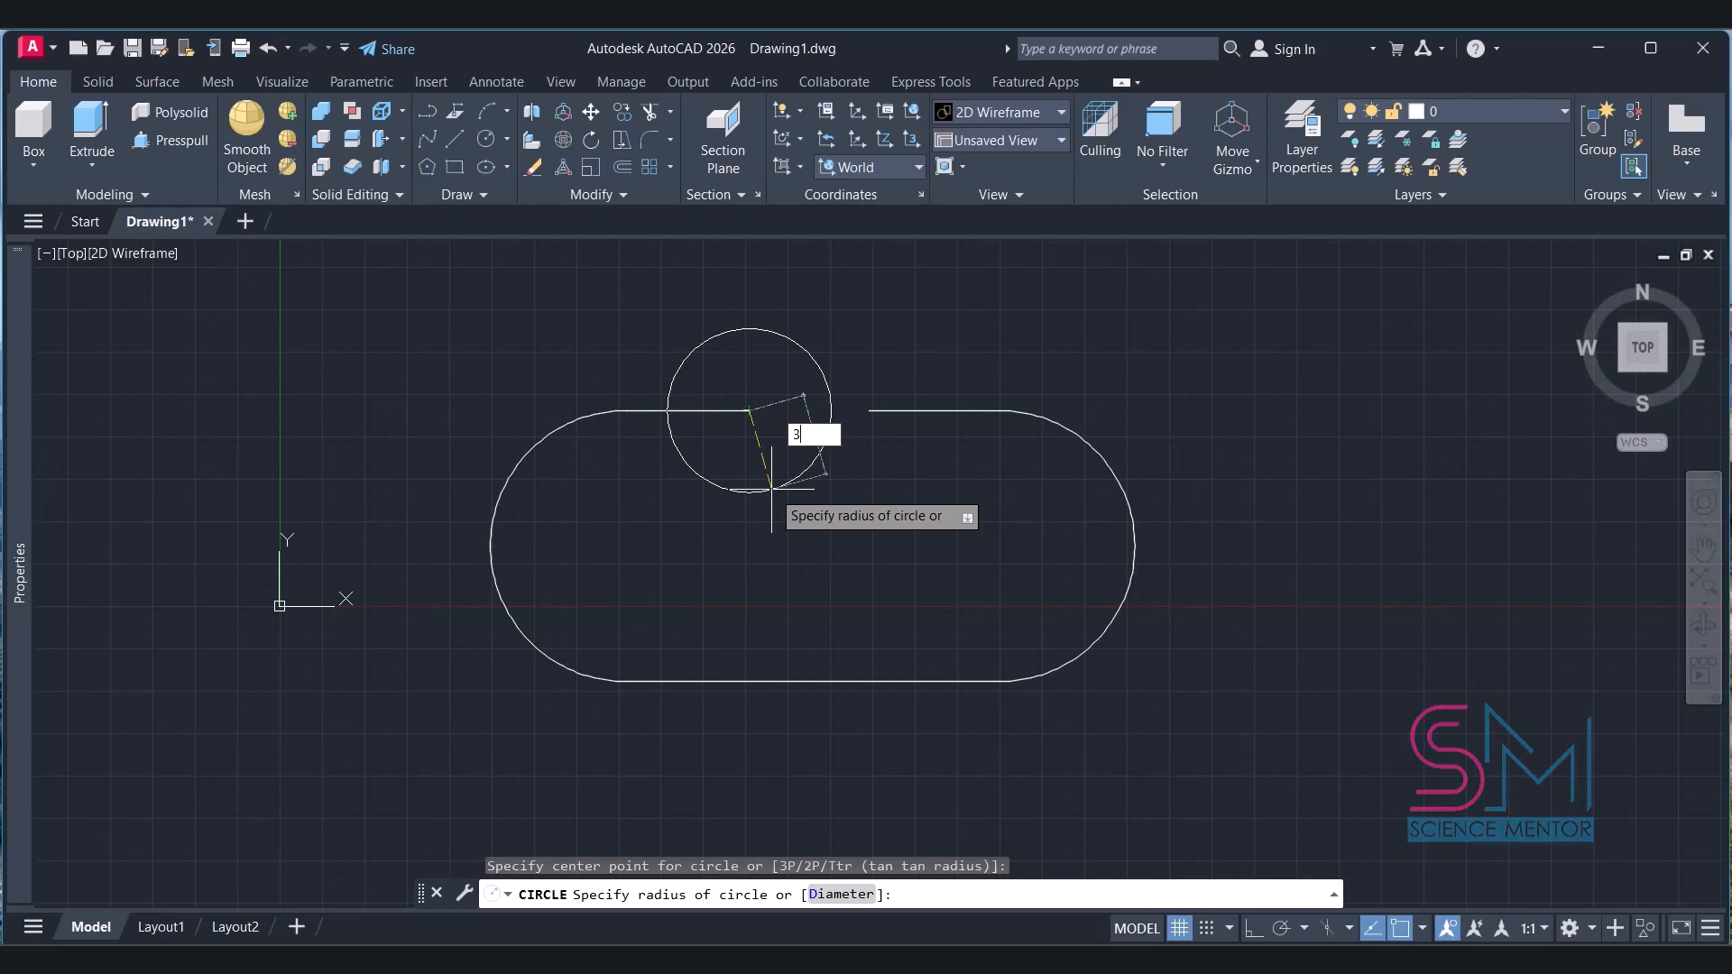
{"action": "key", "text": "Return"}
In the SE isometric view, rotate the circle 90 degrees about the Y axis through its centre using 3D Rotate.
{"action": "middle_click_drag", "start_coordinate": [843, 451], "coordinate": [685, 553]}
{"action": "scroll", "coordinate": [596, 523], "scroll_direction": "up", "scroll_amount": 4}
{"action": "left_click", "coordinate": [1666, 361]}
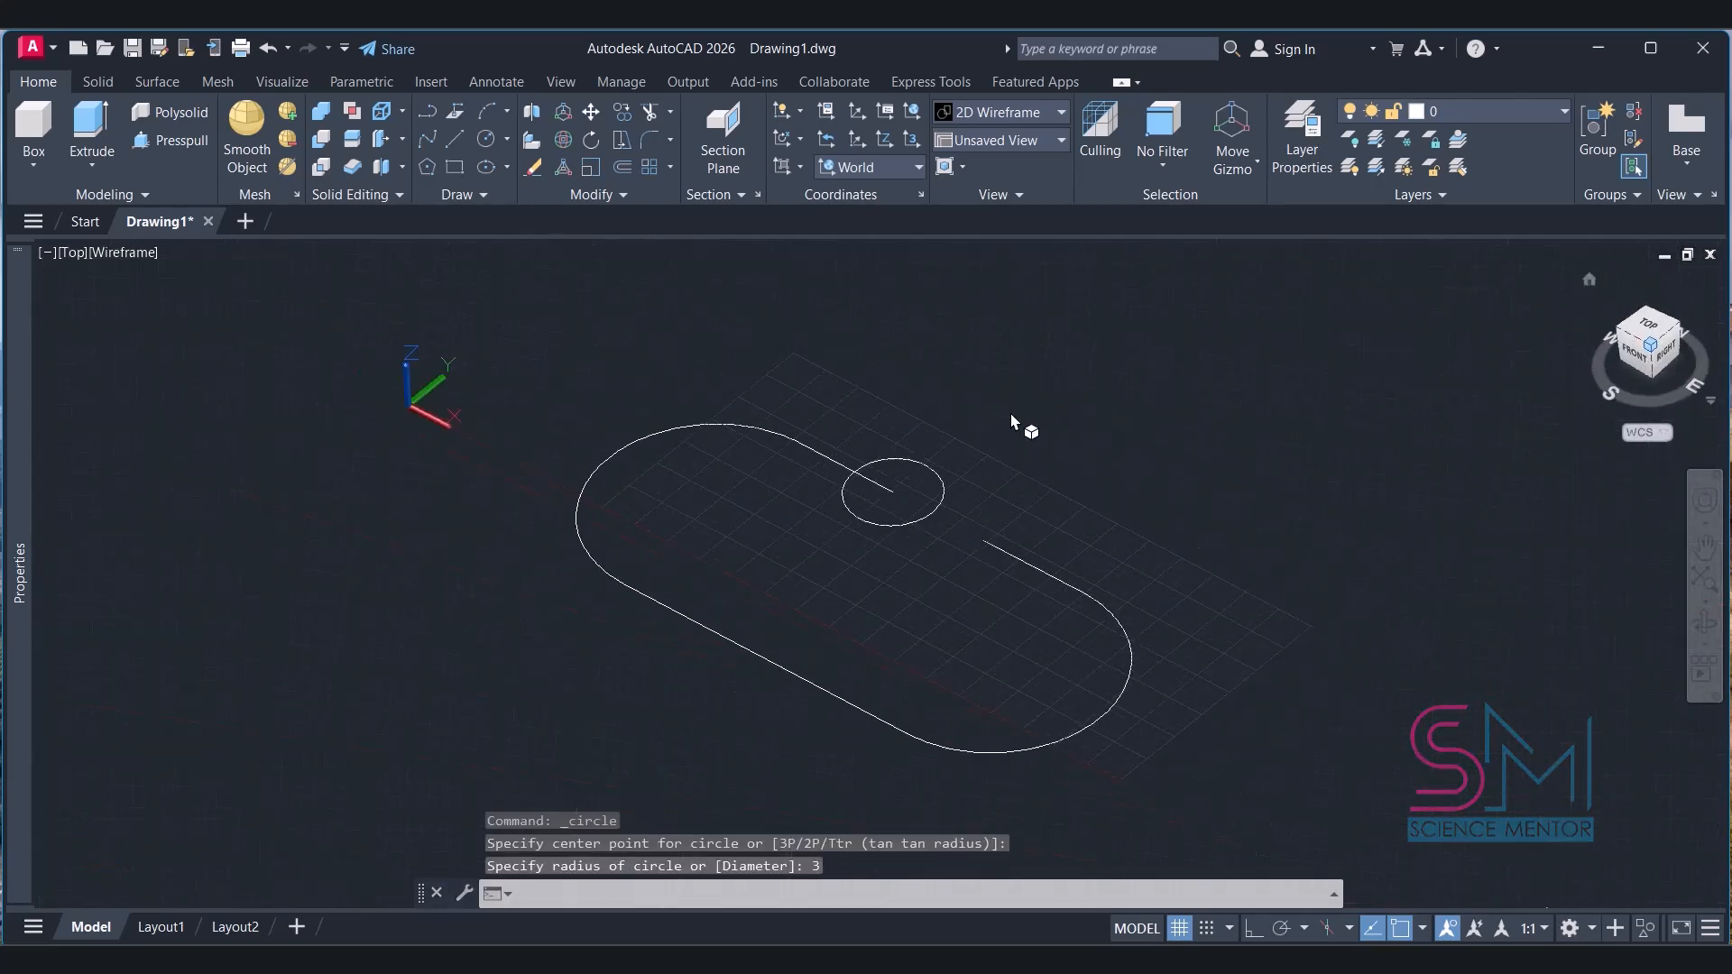
{"action": "left_click", "coordinate": [571, 141]}
{"action": "left_click", "coordinate": [960, 518]}
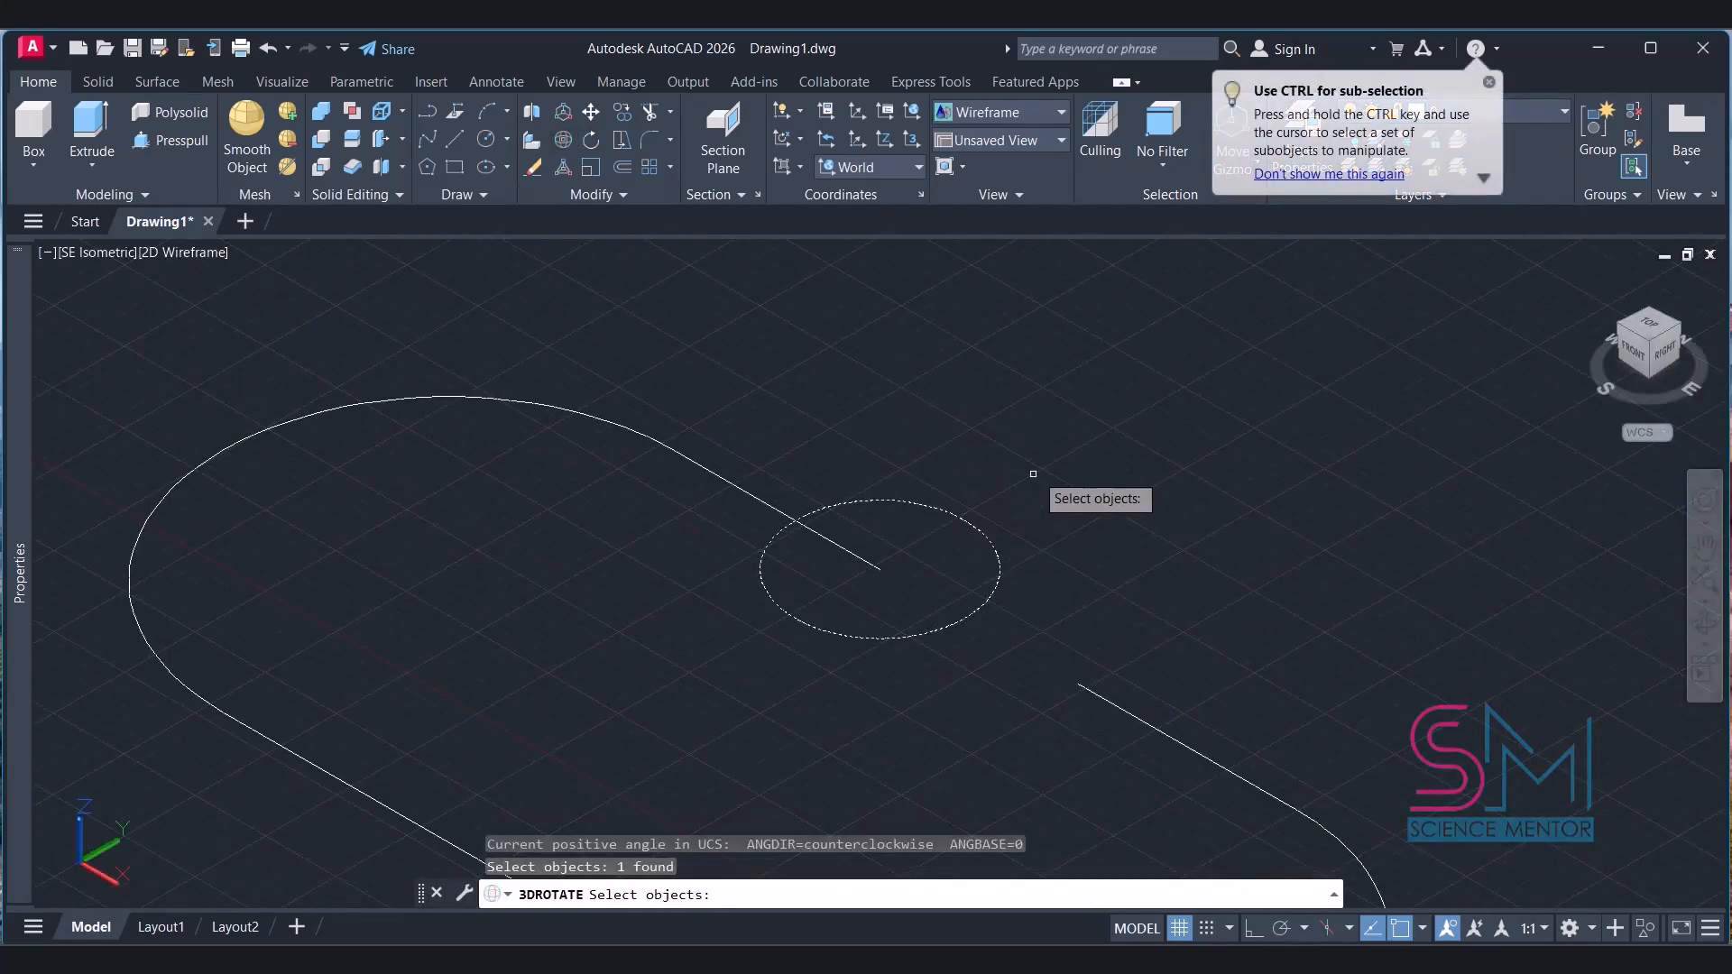
{"action": "key", "text": "Return"}
{"action": "left_click", "coordinate": [880, 569]}
{"action": "left_click", "coordinate": [932, 536]}
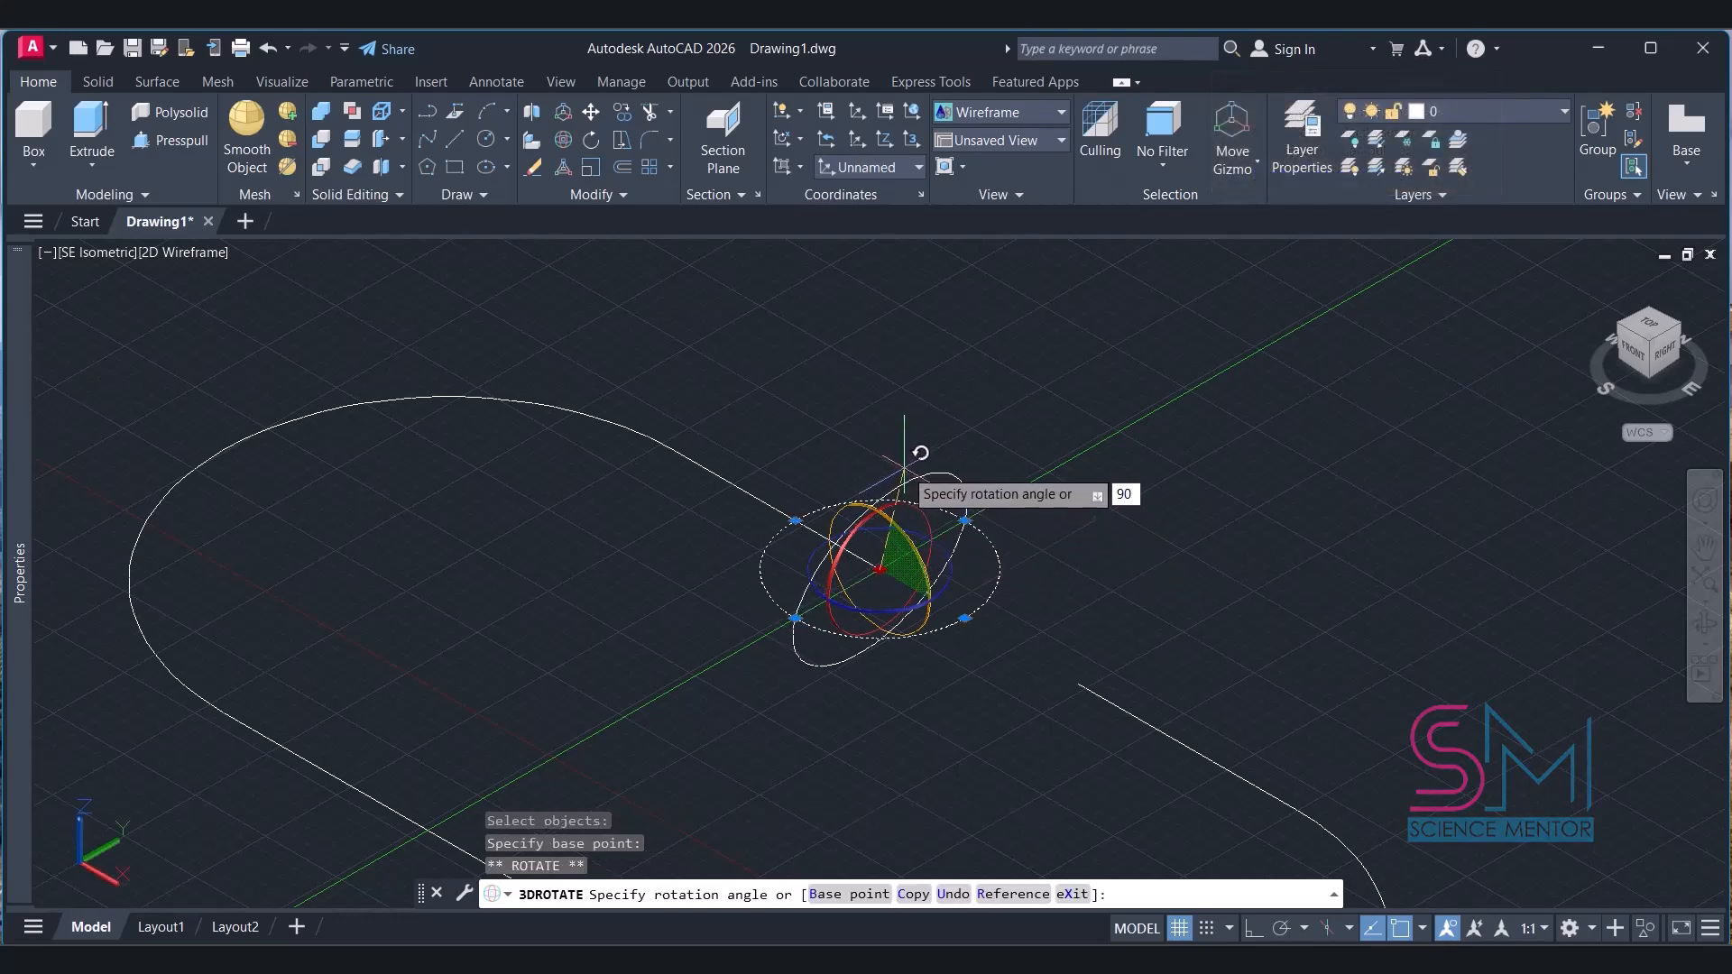
{"action": "key", "text": "Return"}
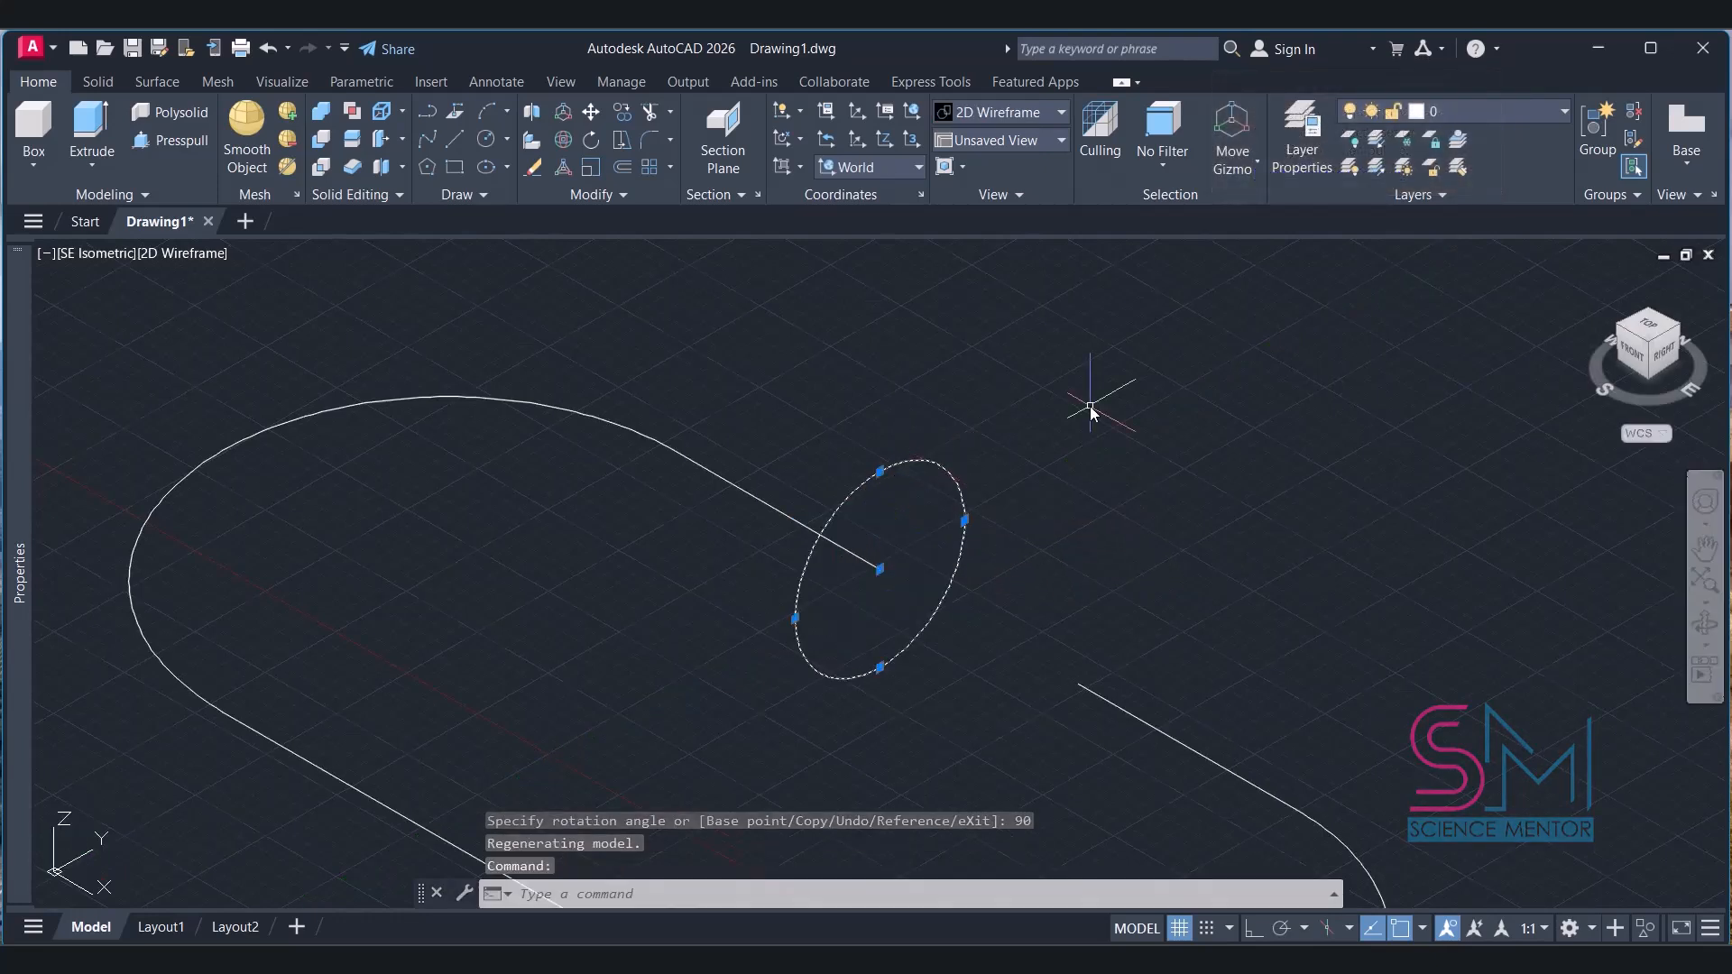
Convert the upright circle into a region and set the visual style to Conceptual.
{"action": "key", "text": "Return"}
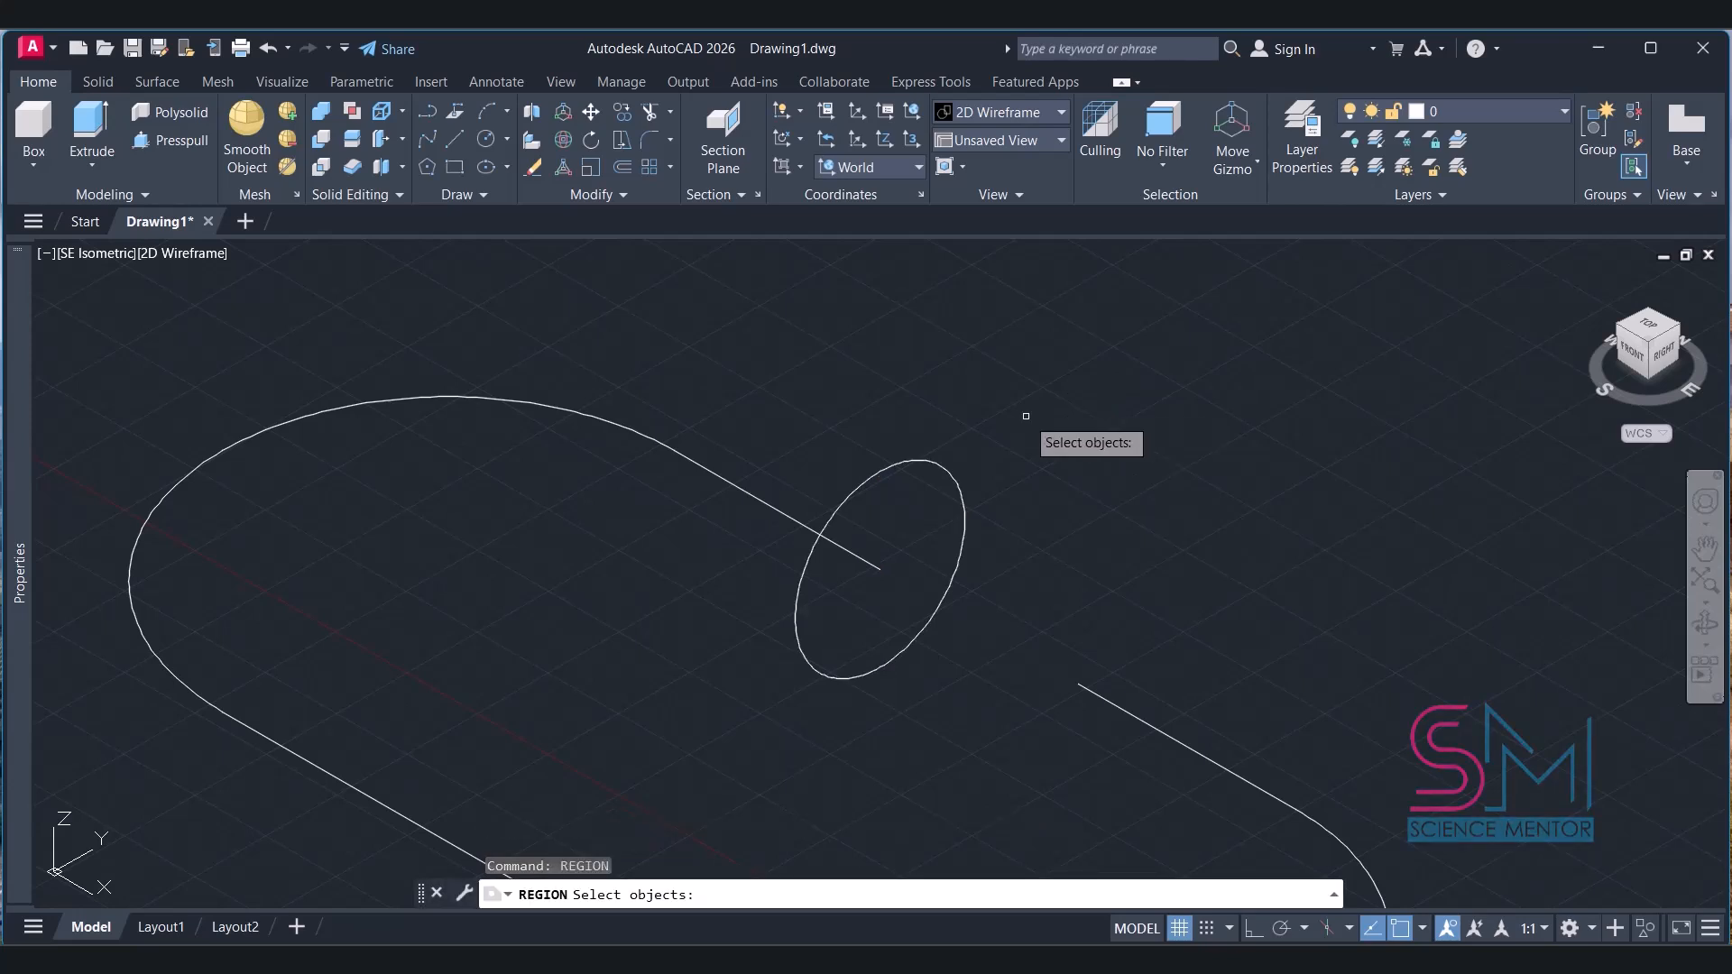
{"action": "left_click", "coordinate": [954, 474]}
{"action": "key", "text": "Return"}
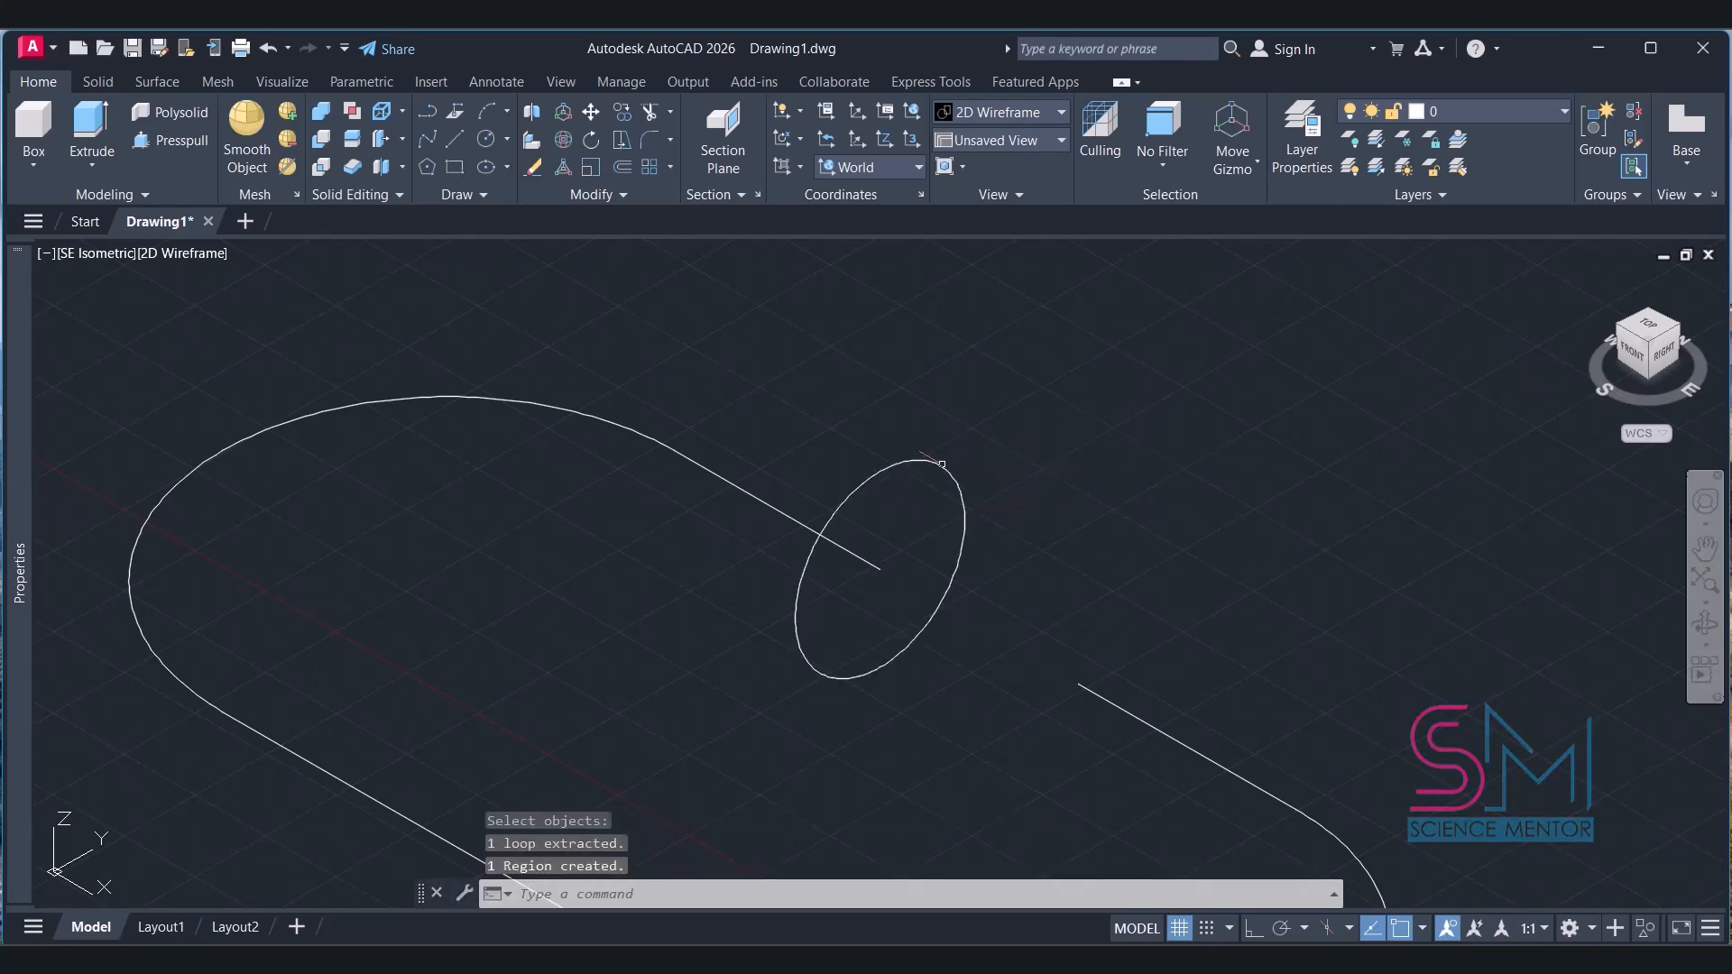
{"action": "left_click", "coordinate": [182, 256]}
{"action": "left_click", "coordinate": [287, 334]}
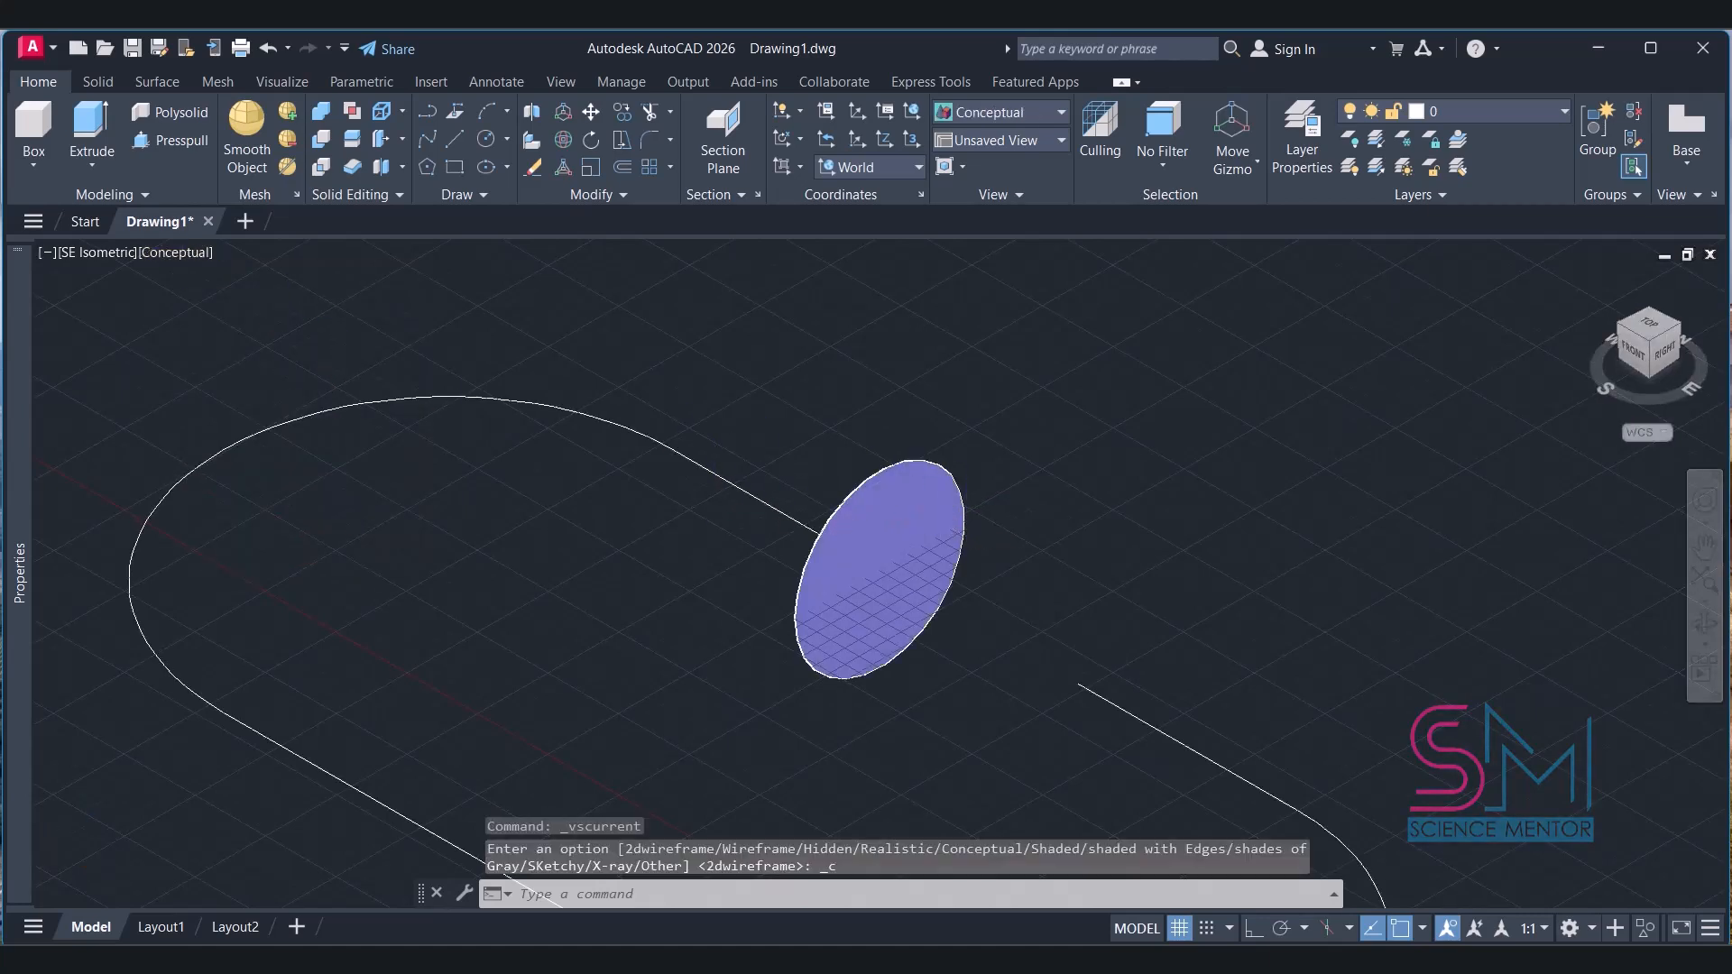
Sweep the circular region along the open rounded outline into a solid, and show it from the top view.
{"action": "scroll", "coordinate": [709, 496], "scroll_direction": "down", "scroll_amount": 2}
{"action": "left_click", "coordinate": [1650, 327]}
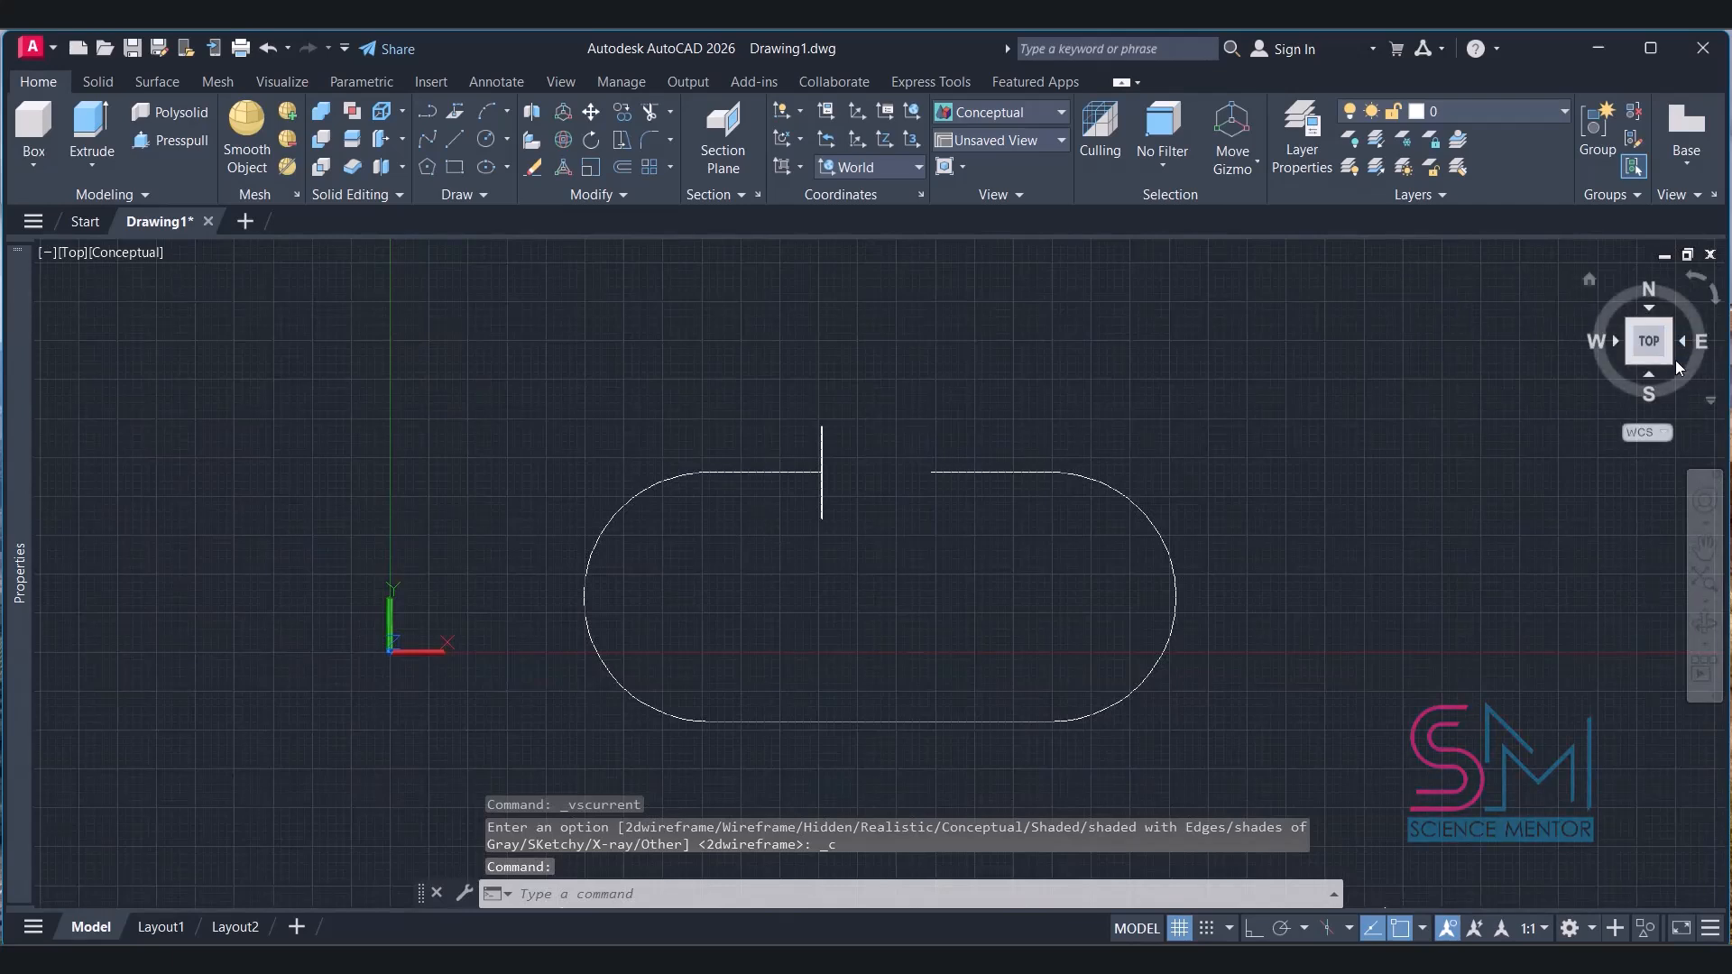
{"action": "left_click_drag", "start_coordinate": [1671, 364], "coordinate": [1403, 400]}
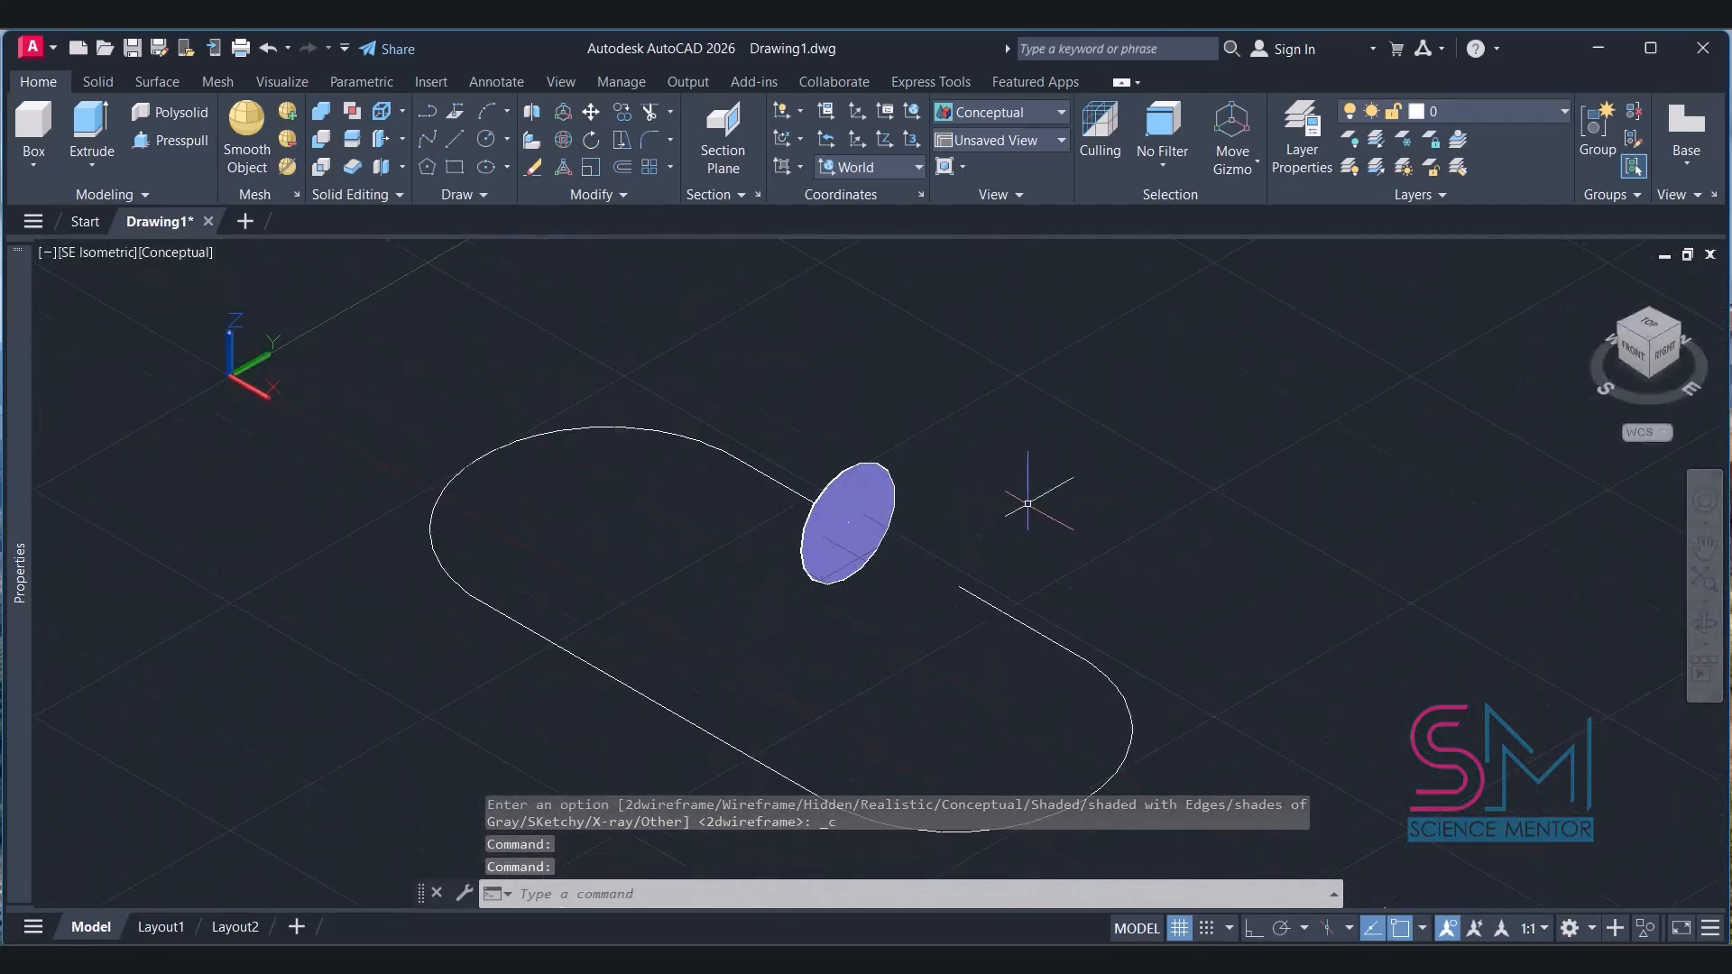
{"action": "left_click", "coordinate": [107, 87]}
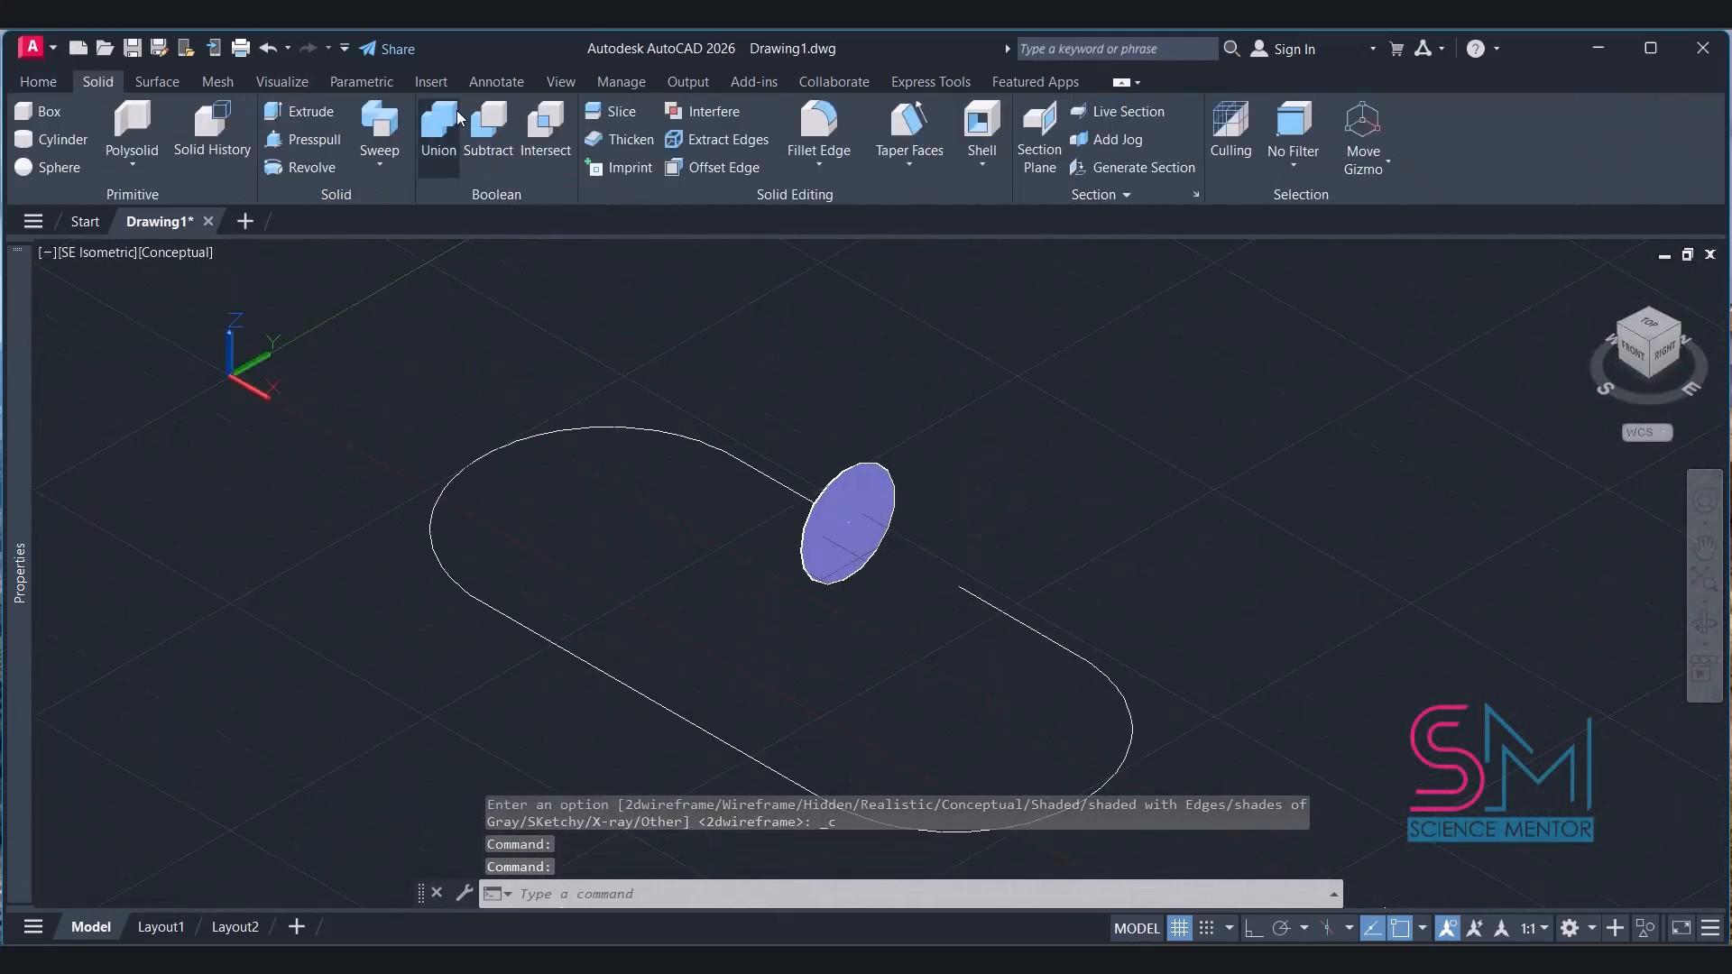
{"action": "left_click", "coordinate": [379, 126]}
{"action": "left_click", "coordinate": [848, 471]}
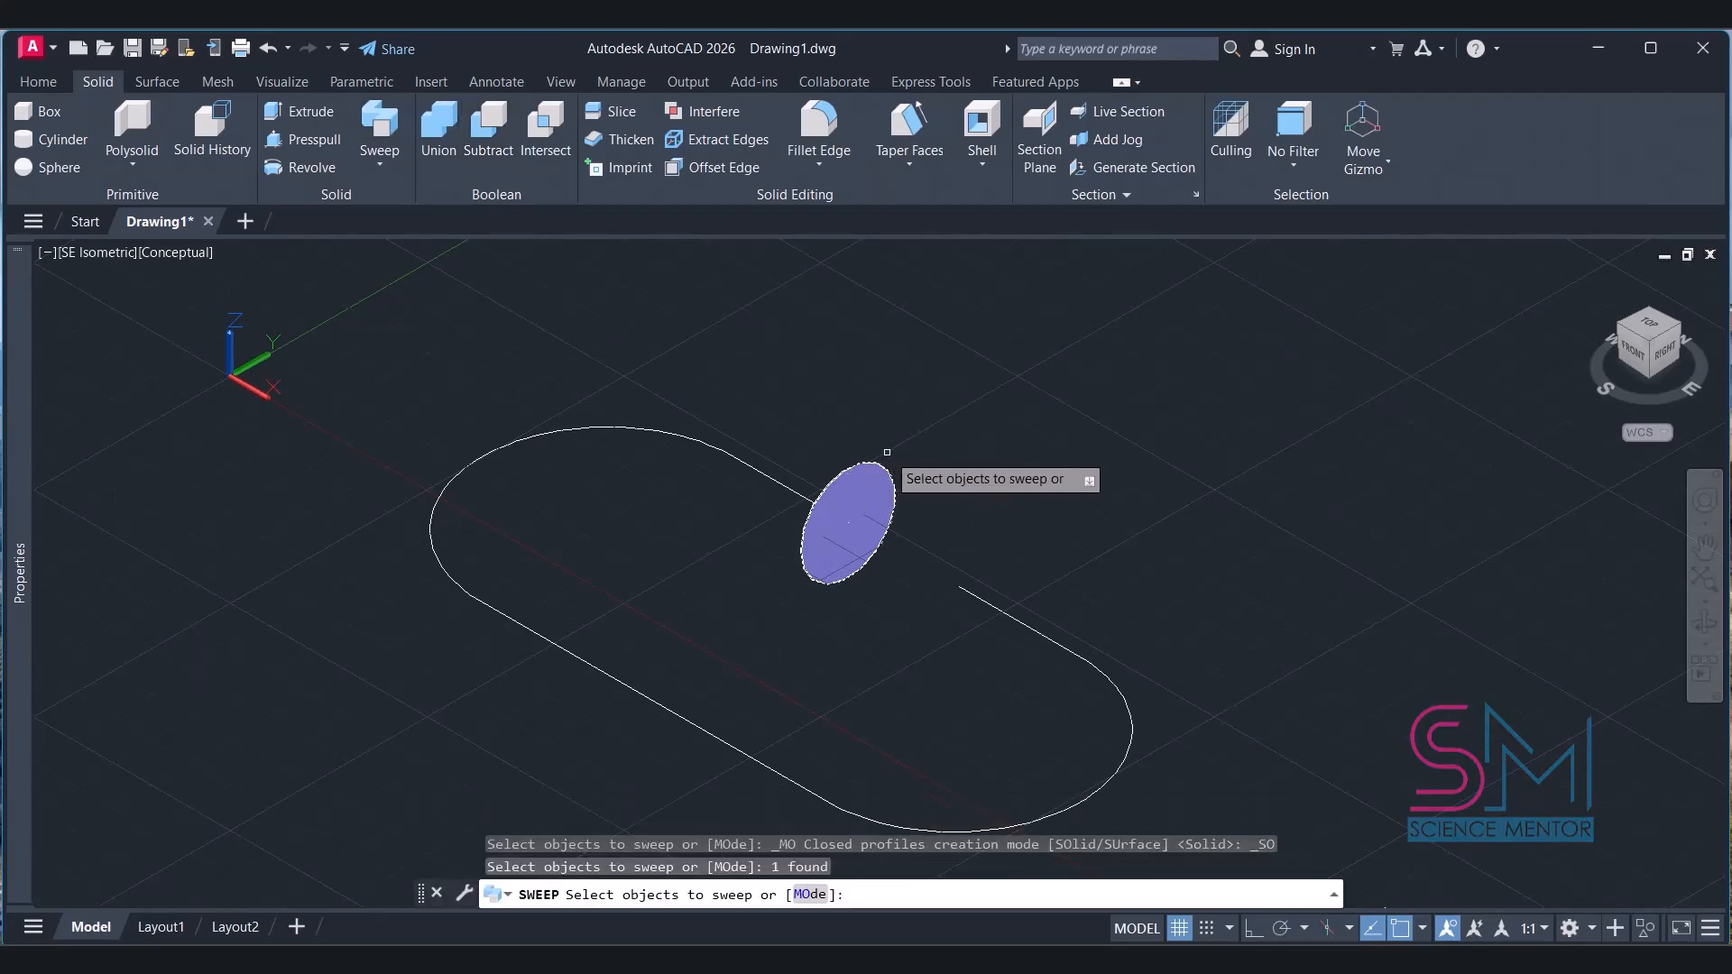
{"action": "key", "text": "Return"}
{"action": "left_click", "coordinate": [785, 479]}
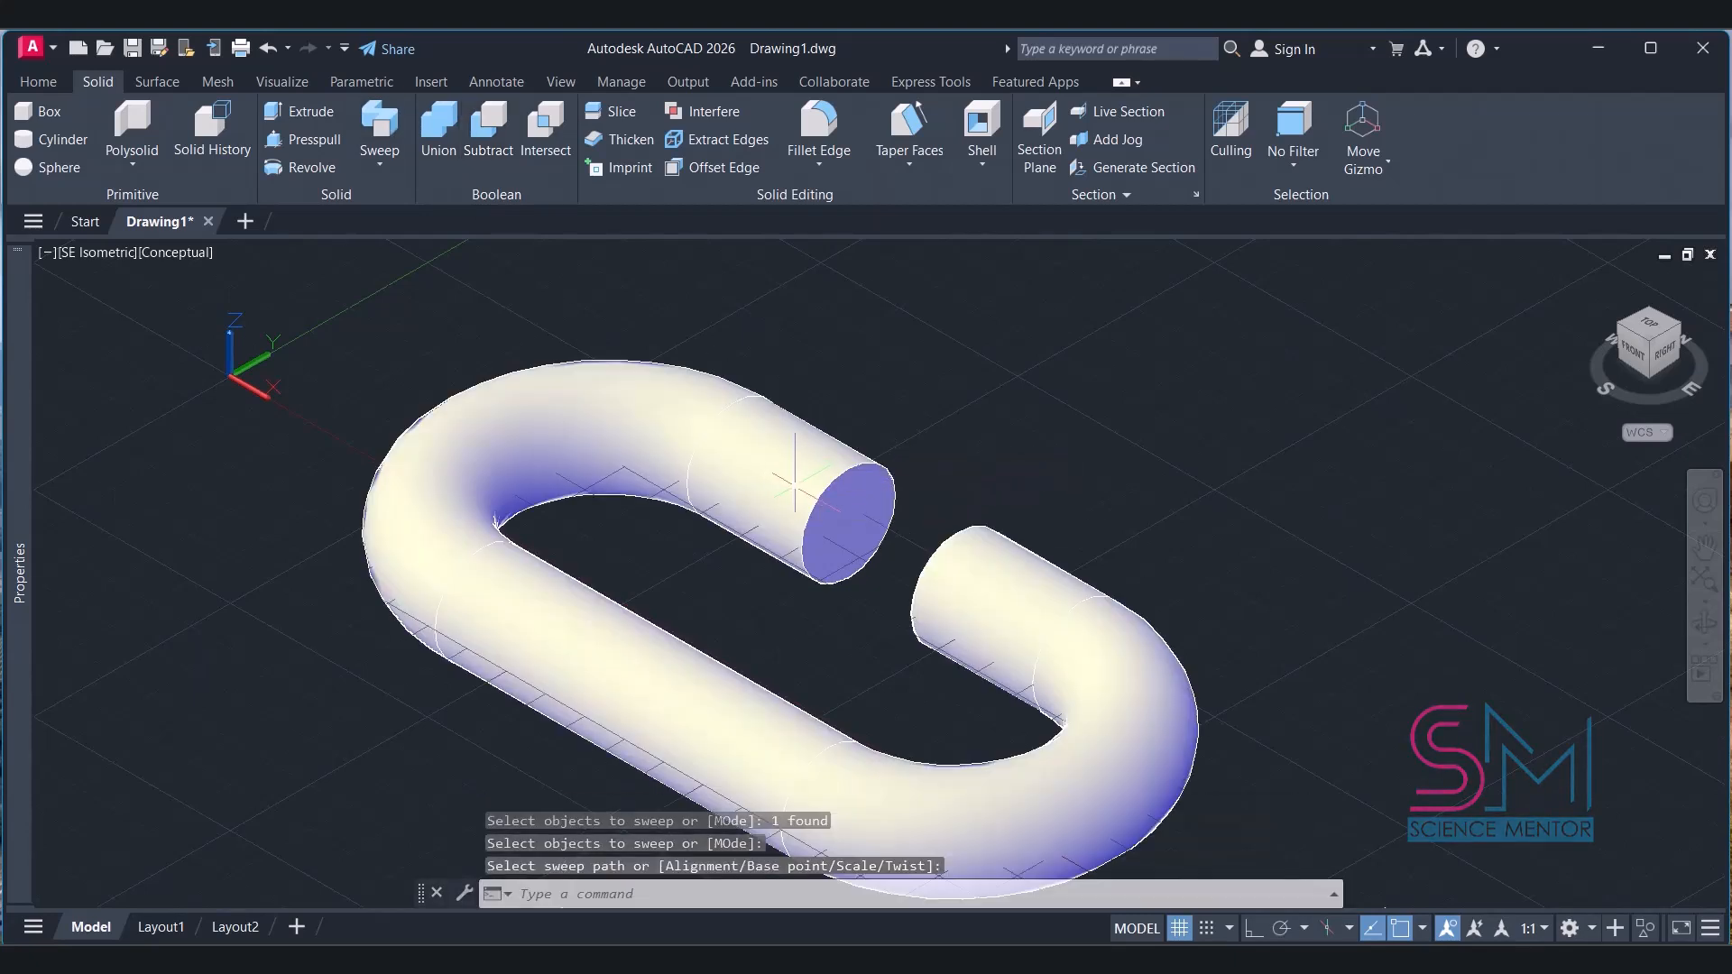
{"action": "left_click", "coordinate": [1648, 325]}
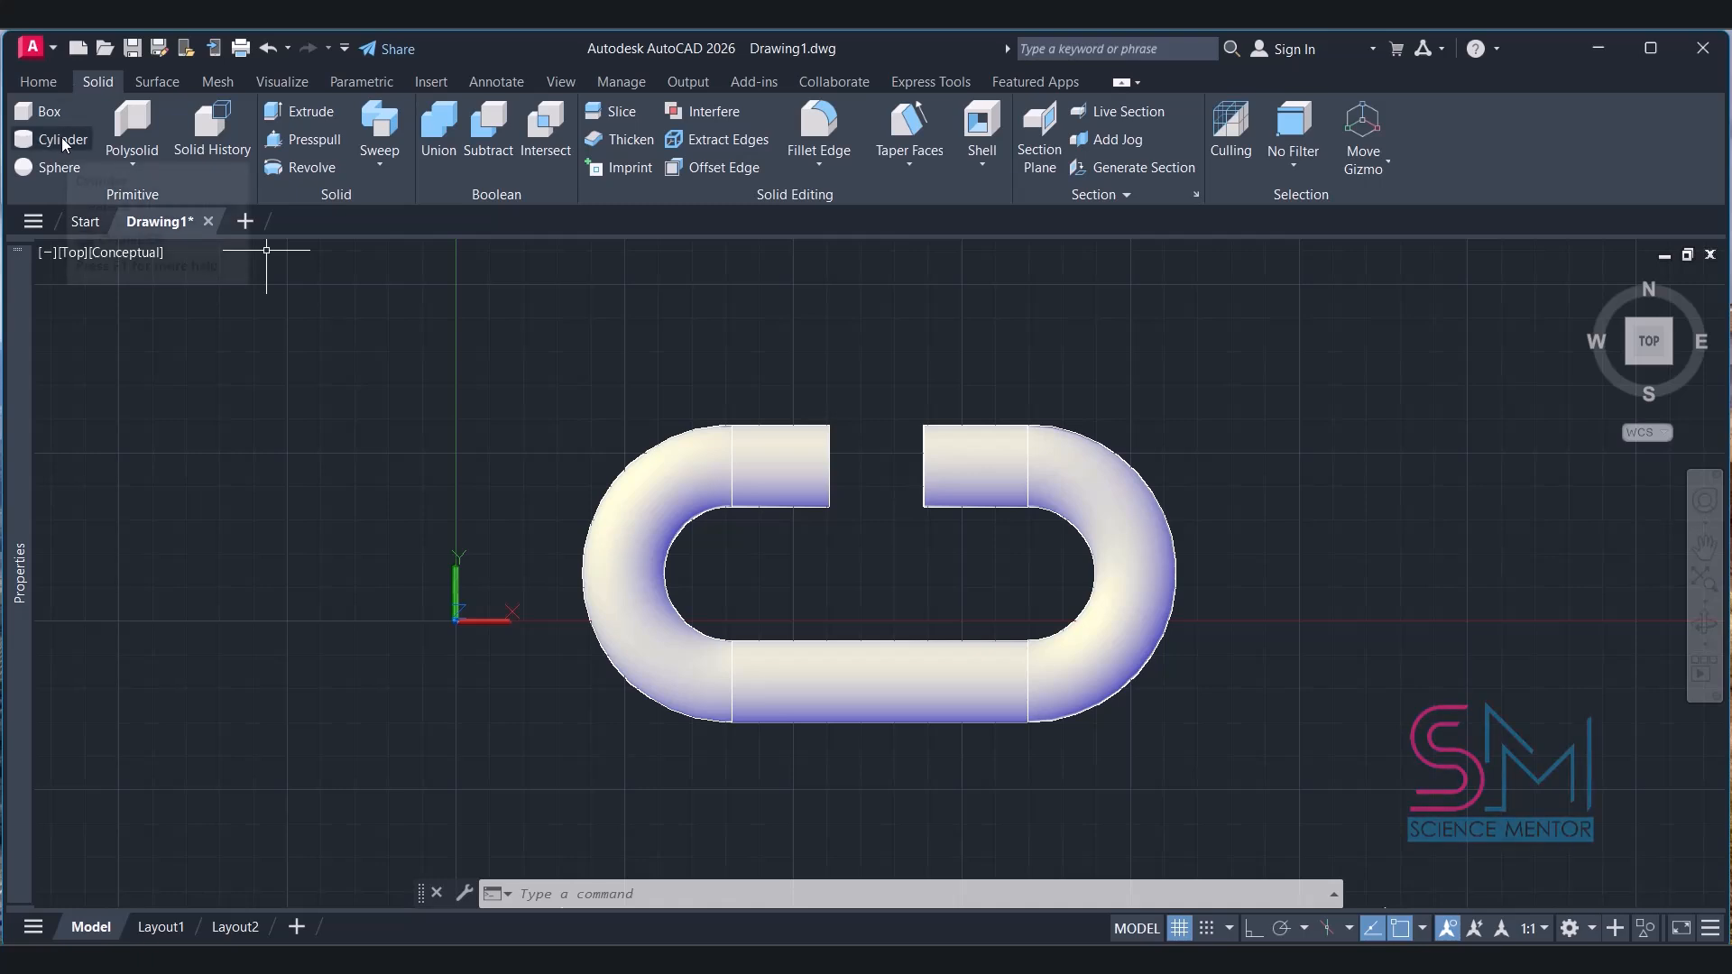
Draw a circle of radius 4 just above the gap in the link's upper edge.
{"action": "left_click", "coordinate": [47, 85]}
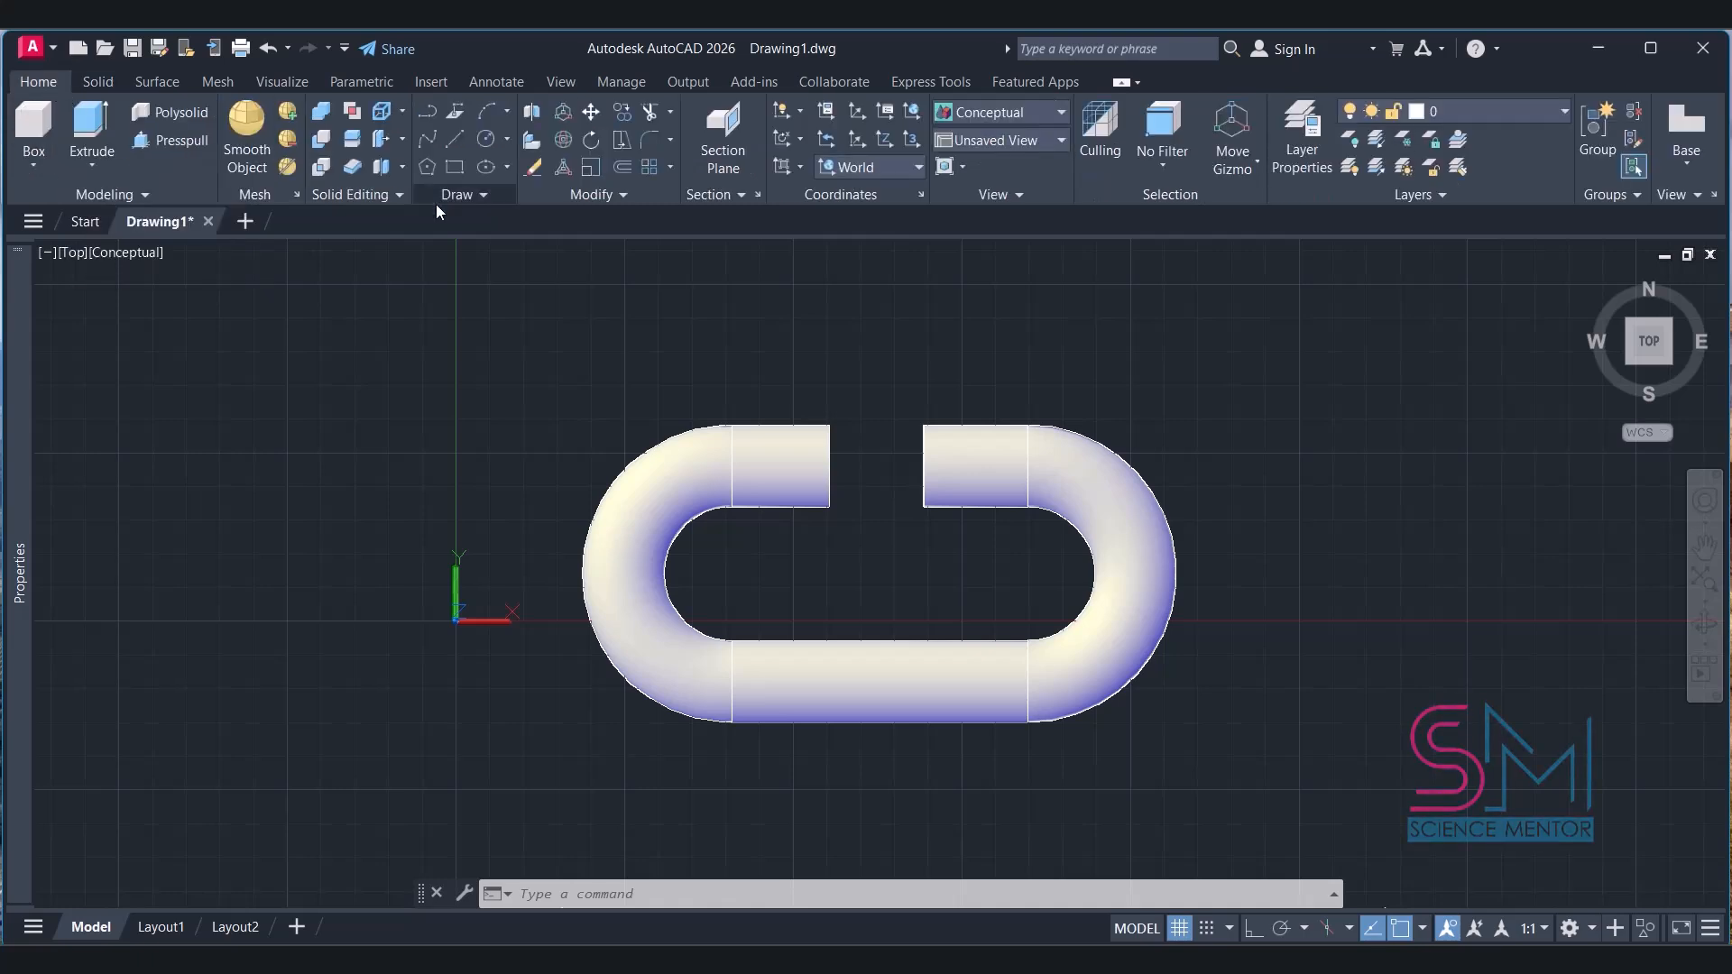
{"action": "left_click", "coordinate": [485, 139]}
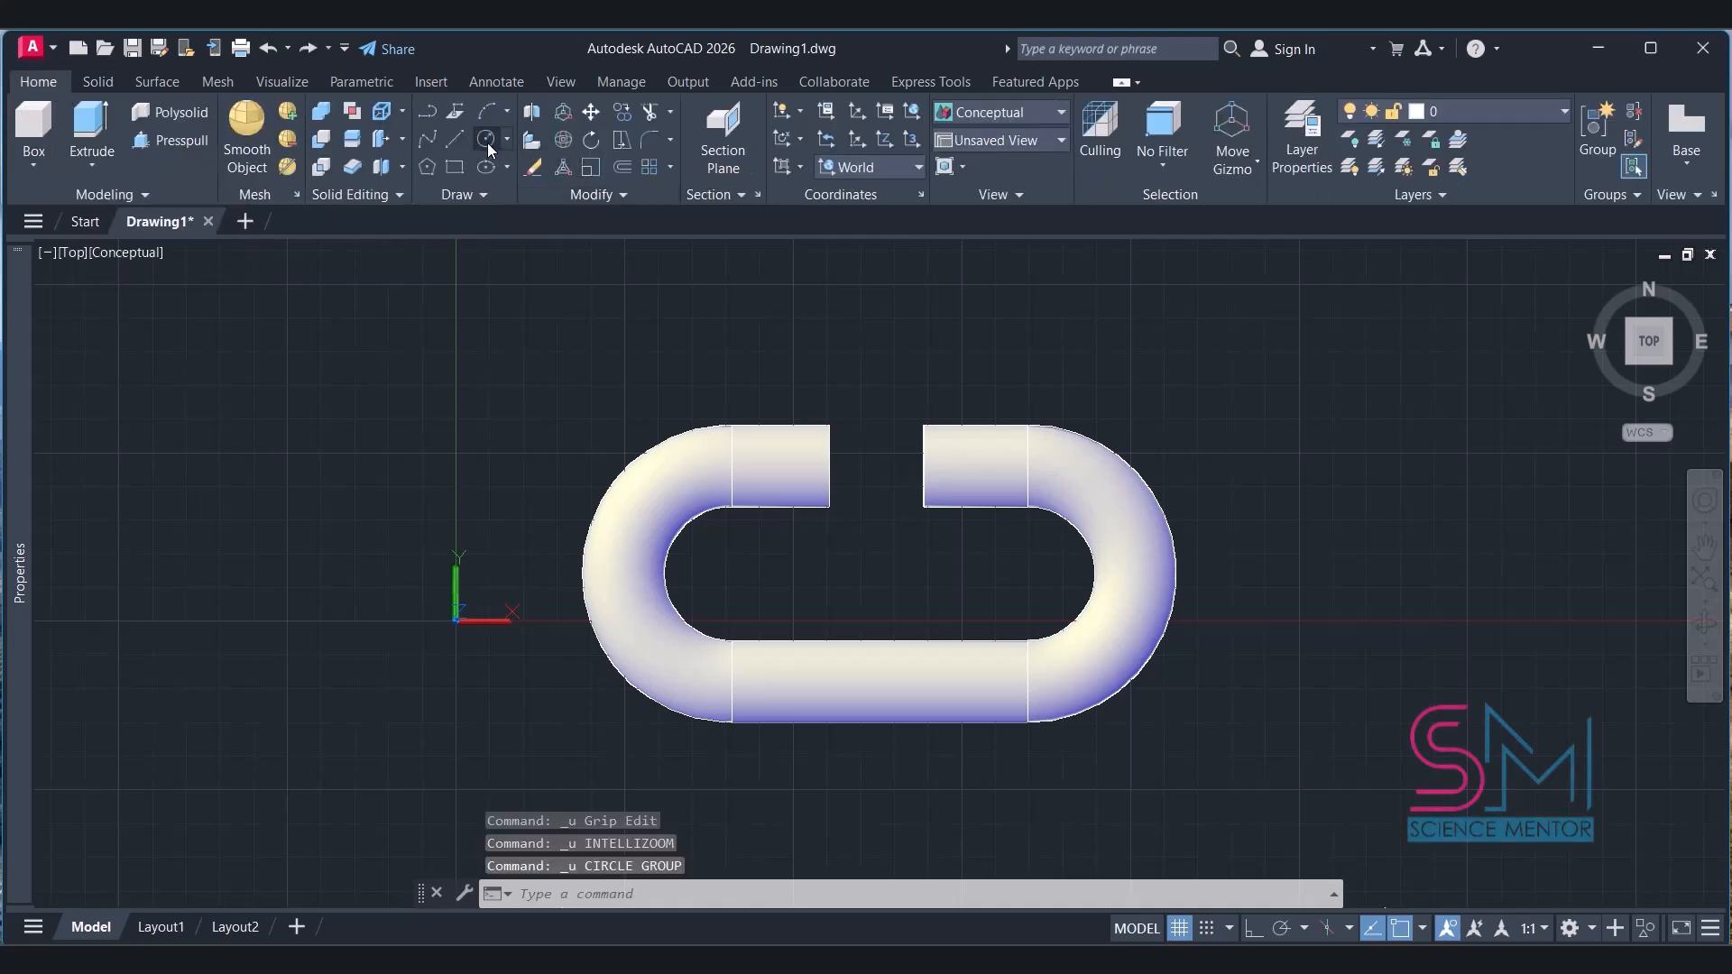
{"action": "left_click", "coordinate": [872, 322]}
{"action": "type", "text": "4"}
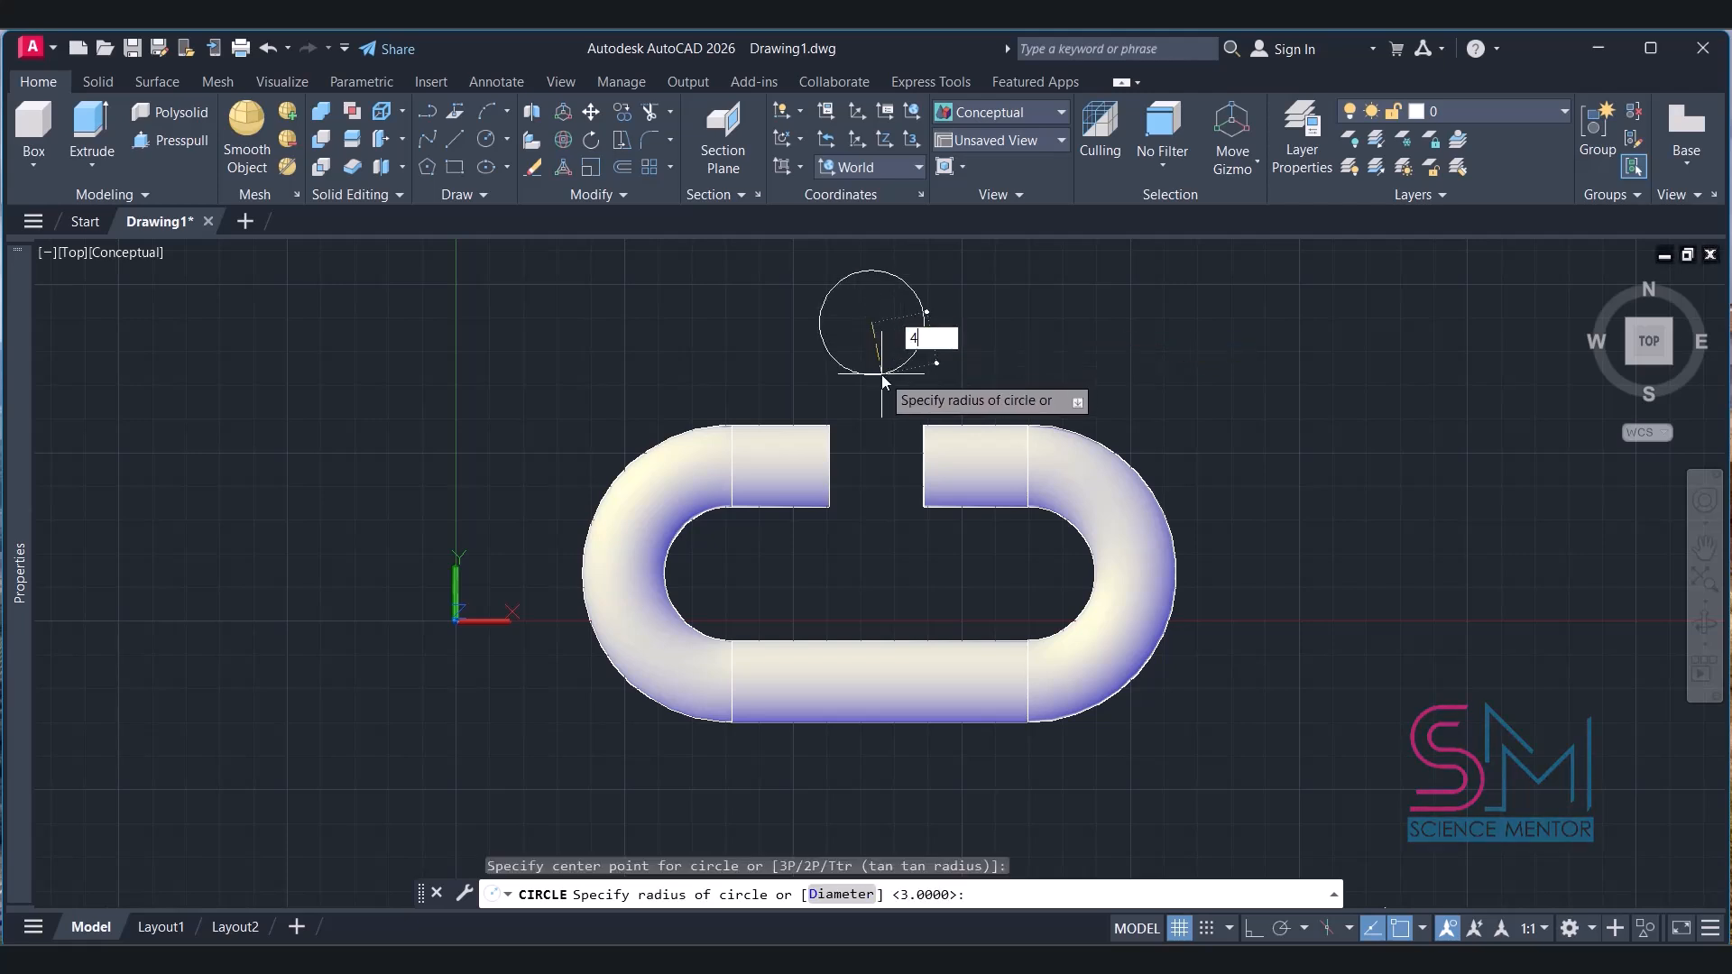
{"action": "key", "text": "Return"}
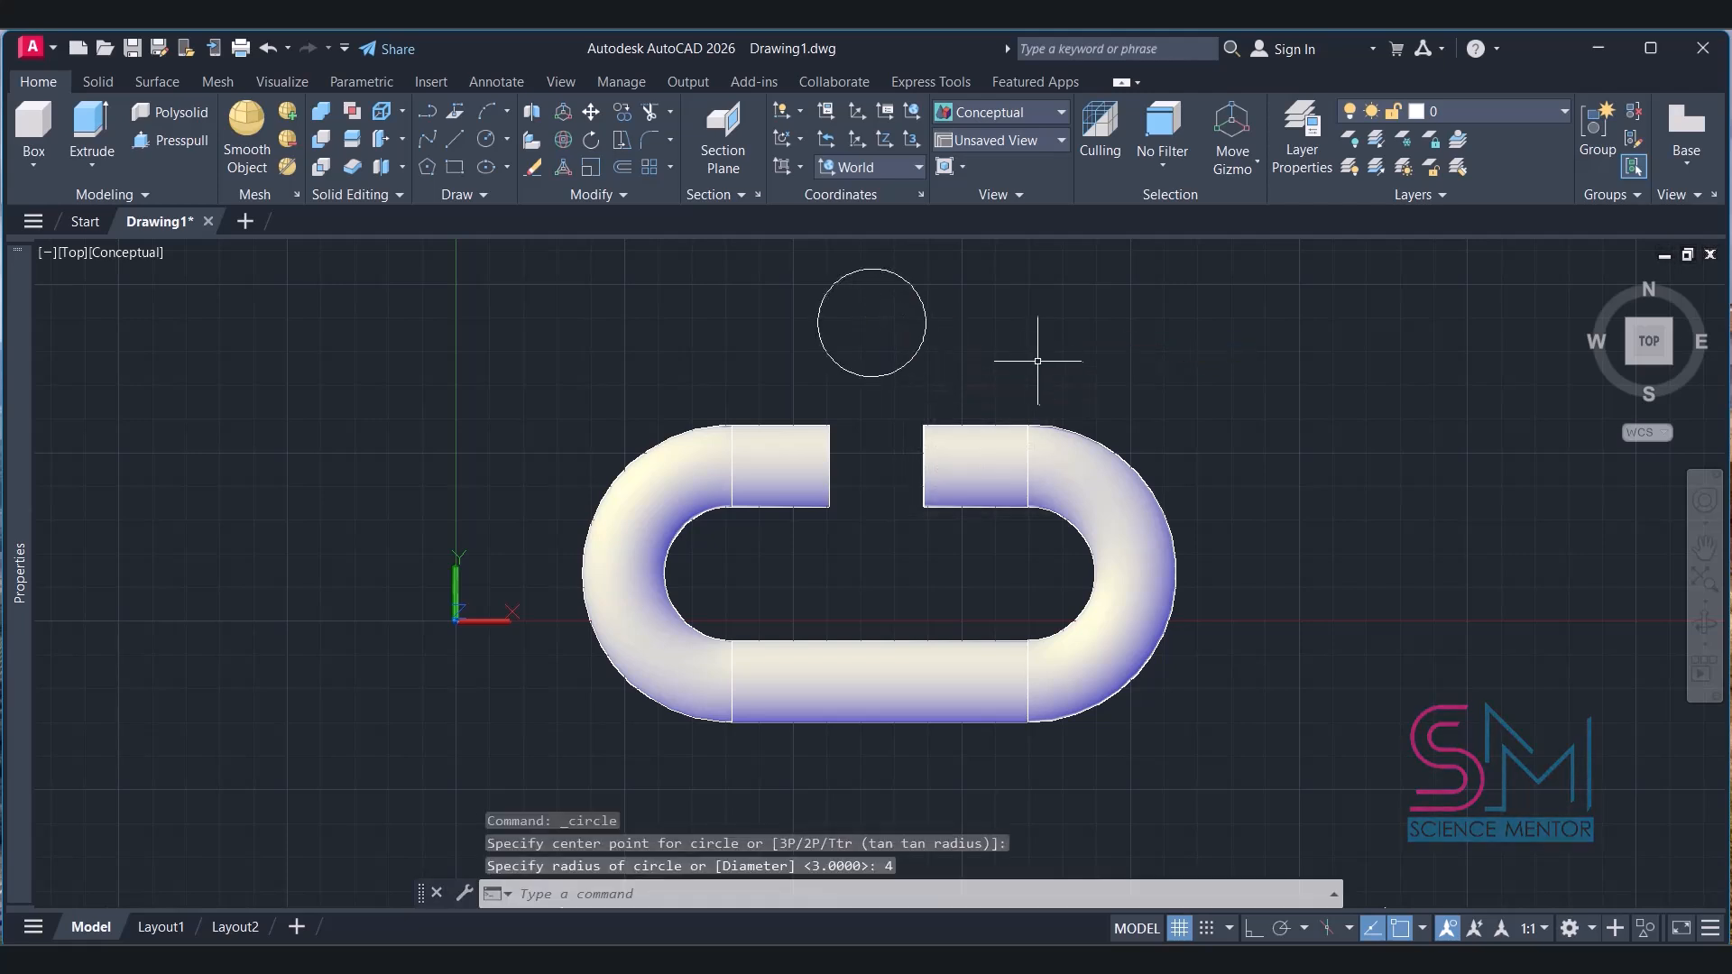
Extrude the circle above the gap to a height of 8.
{"action": "scroll", "coordinate": [926, 289], "scroll_direction": "up", "scroll_amount": 3}
{"action": "left_click", "coordinate": [906, 309]}
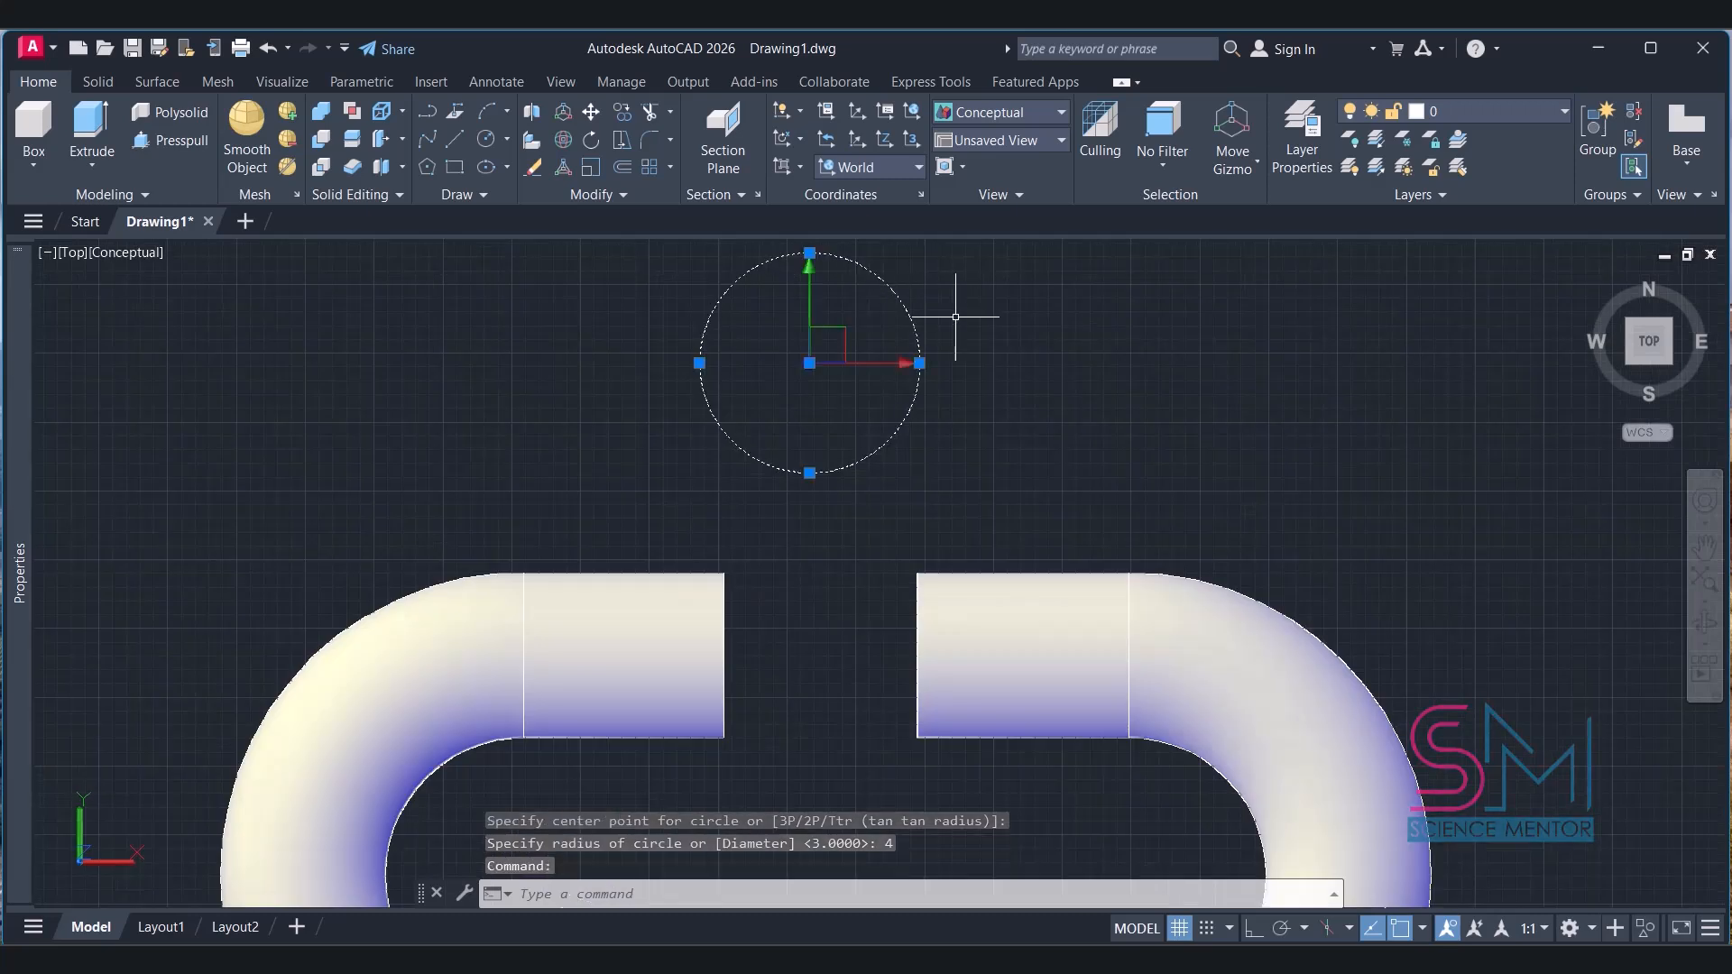
{"action": "left_click", "coordinate": [94, 126]}
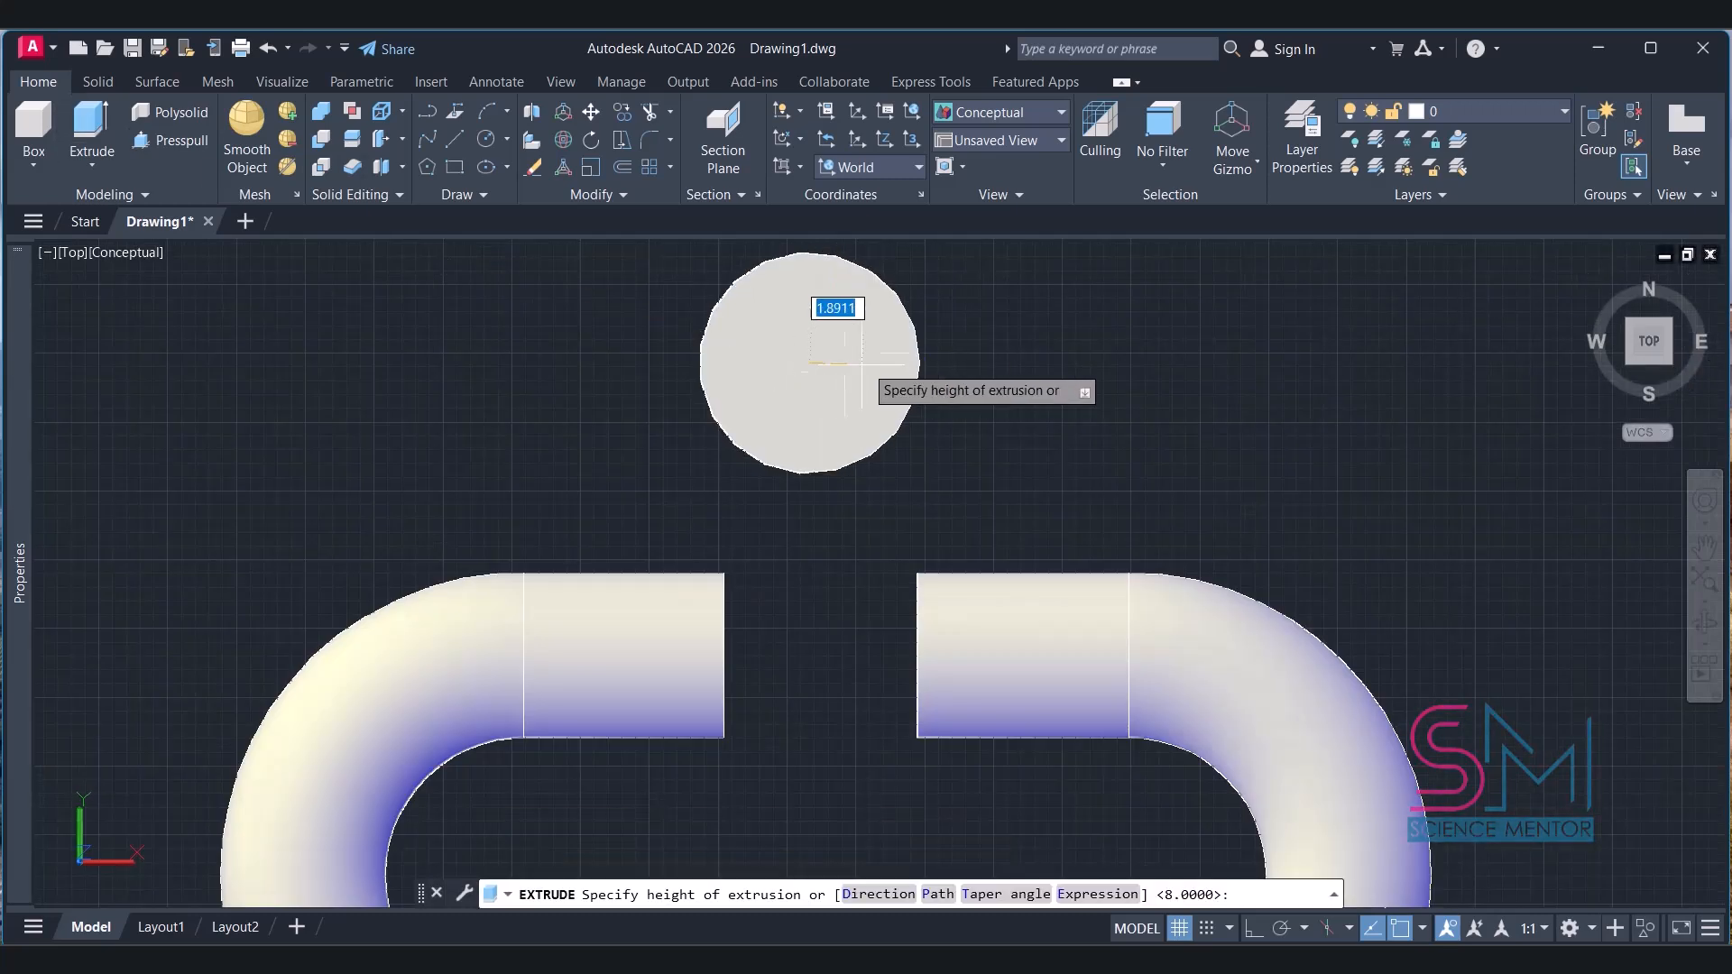
{"action": "type", "text": "8"}
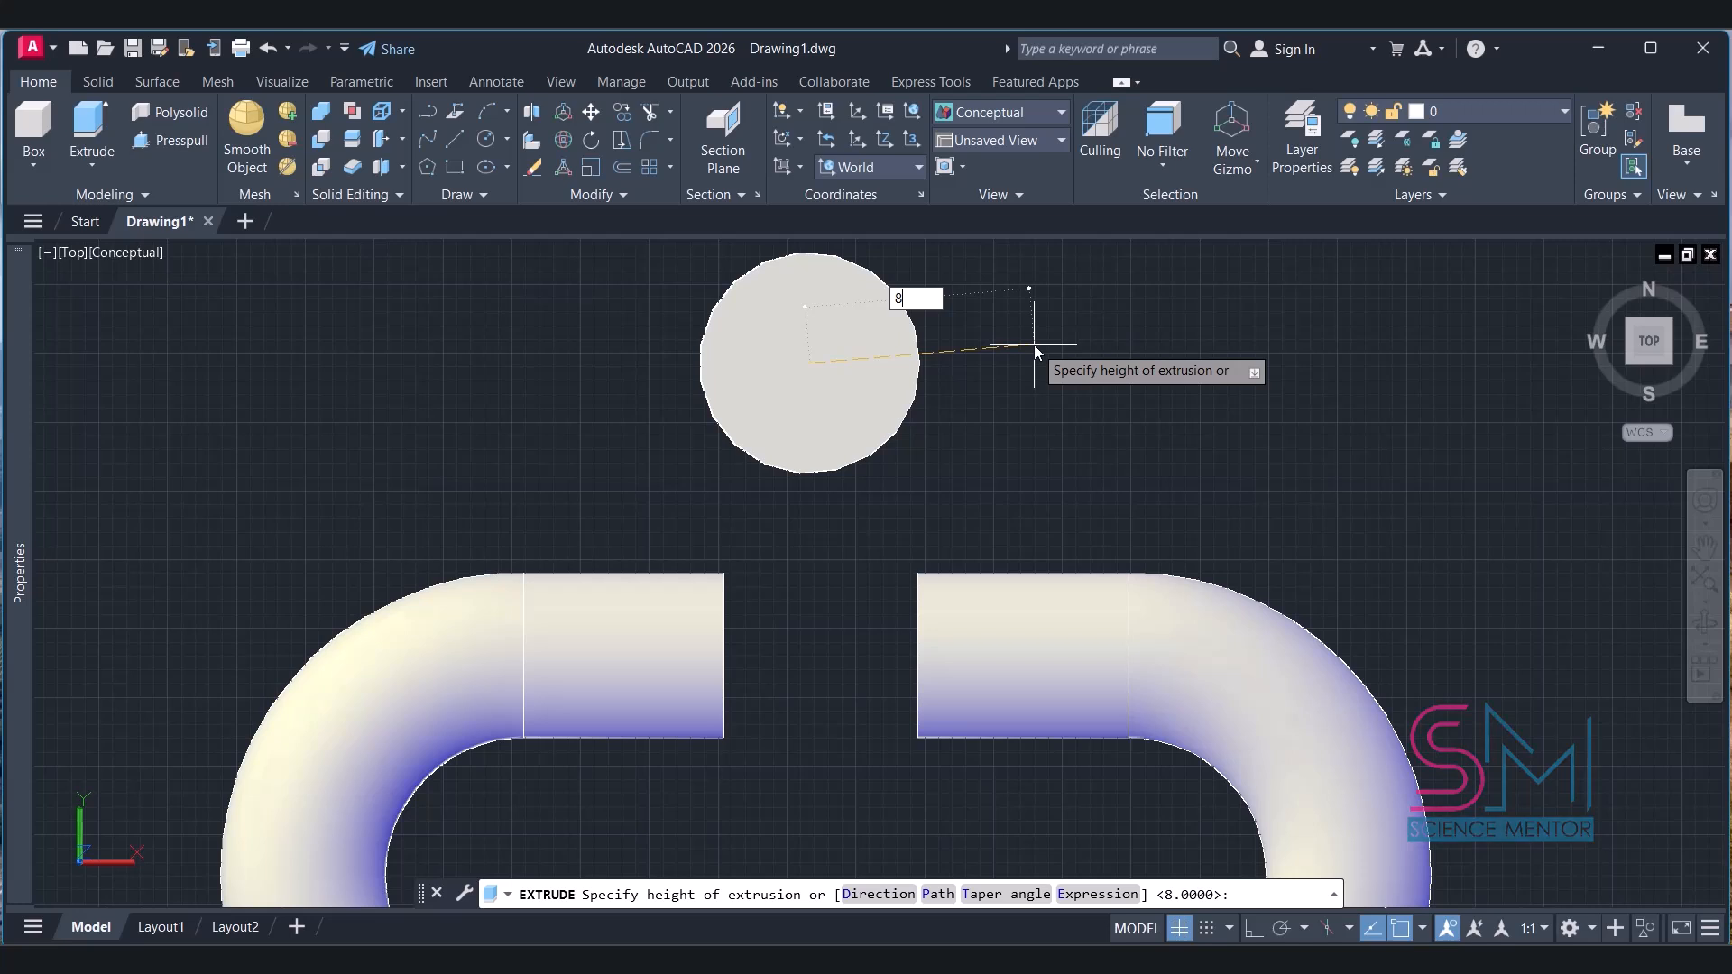
{"action": "key", "text": "Return"}
In the SE isometric view, rotate the cylinder 90 degrees about the Y axis through its centre using 3D Rotate.
{"action": "left_click", "coordinate": [1668, 362]}
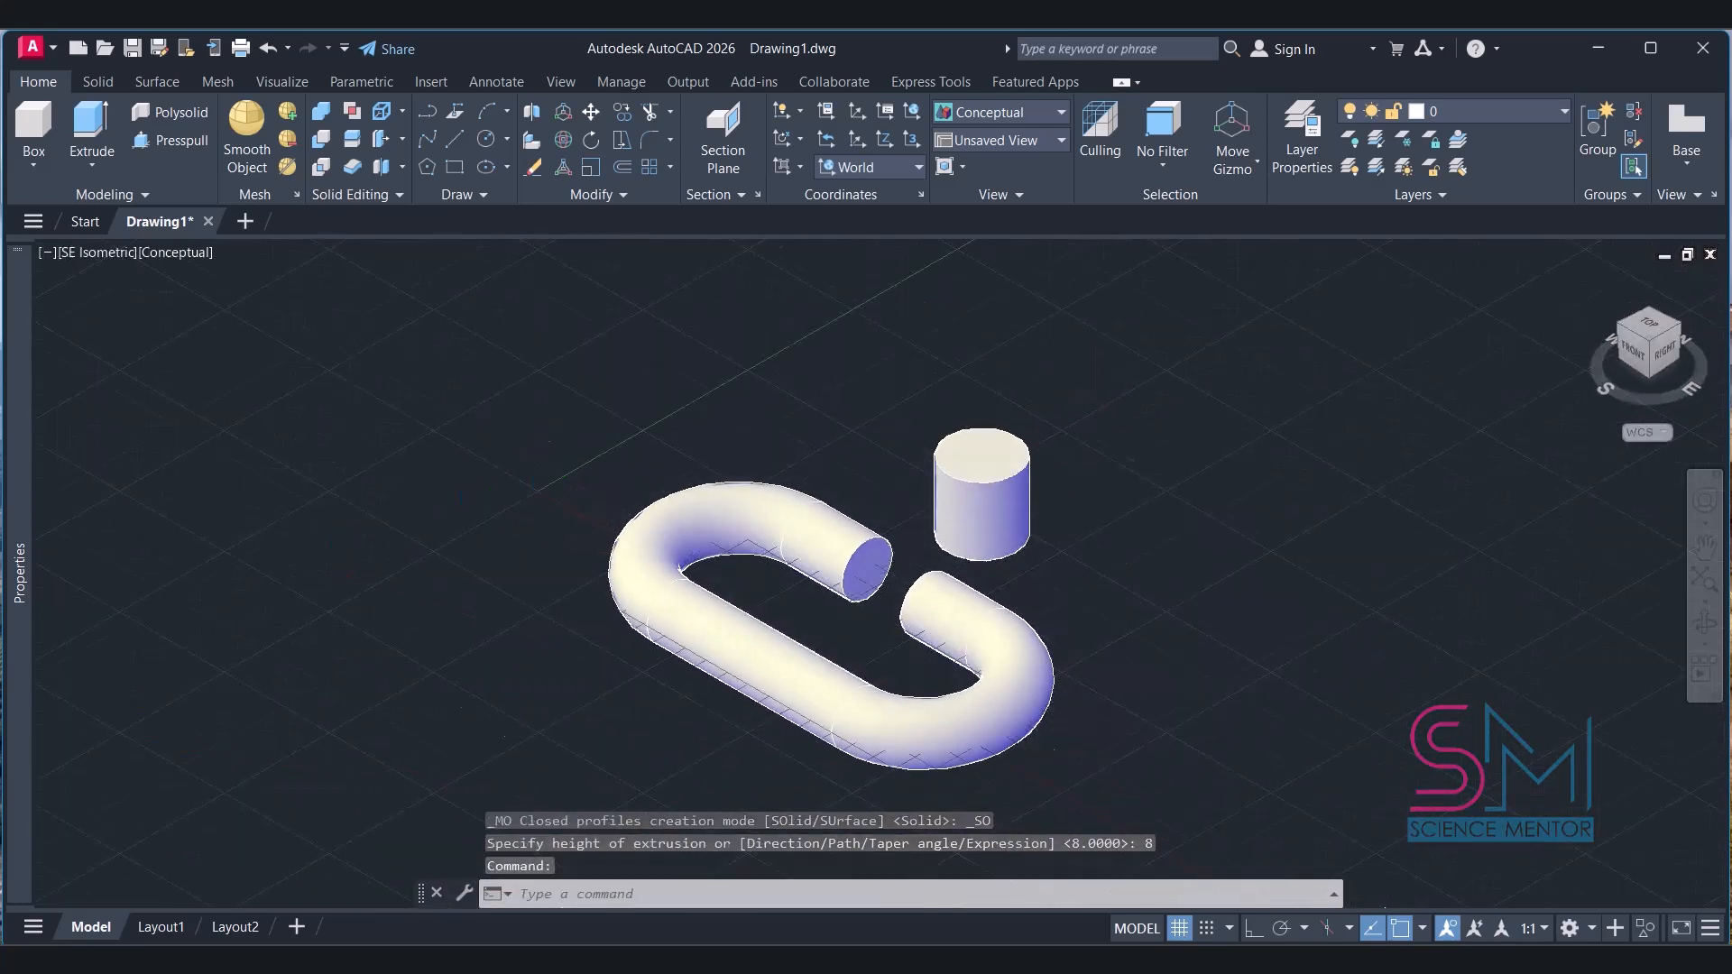
{"action": "left_click", "coordinate": [566, 139]}
{"action": "left_click", "coordinate": [947, 483]}
{"action": "key", "text": "Return"}
{"action": "left_click", "coordinate": [921, 546]}
{"action": "left_click", "coordinate": [934, 485]}
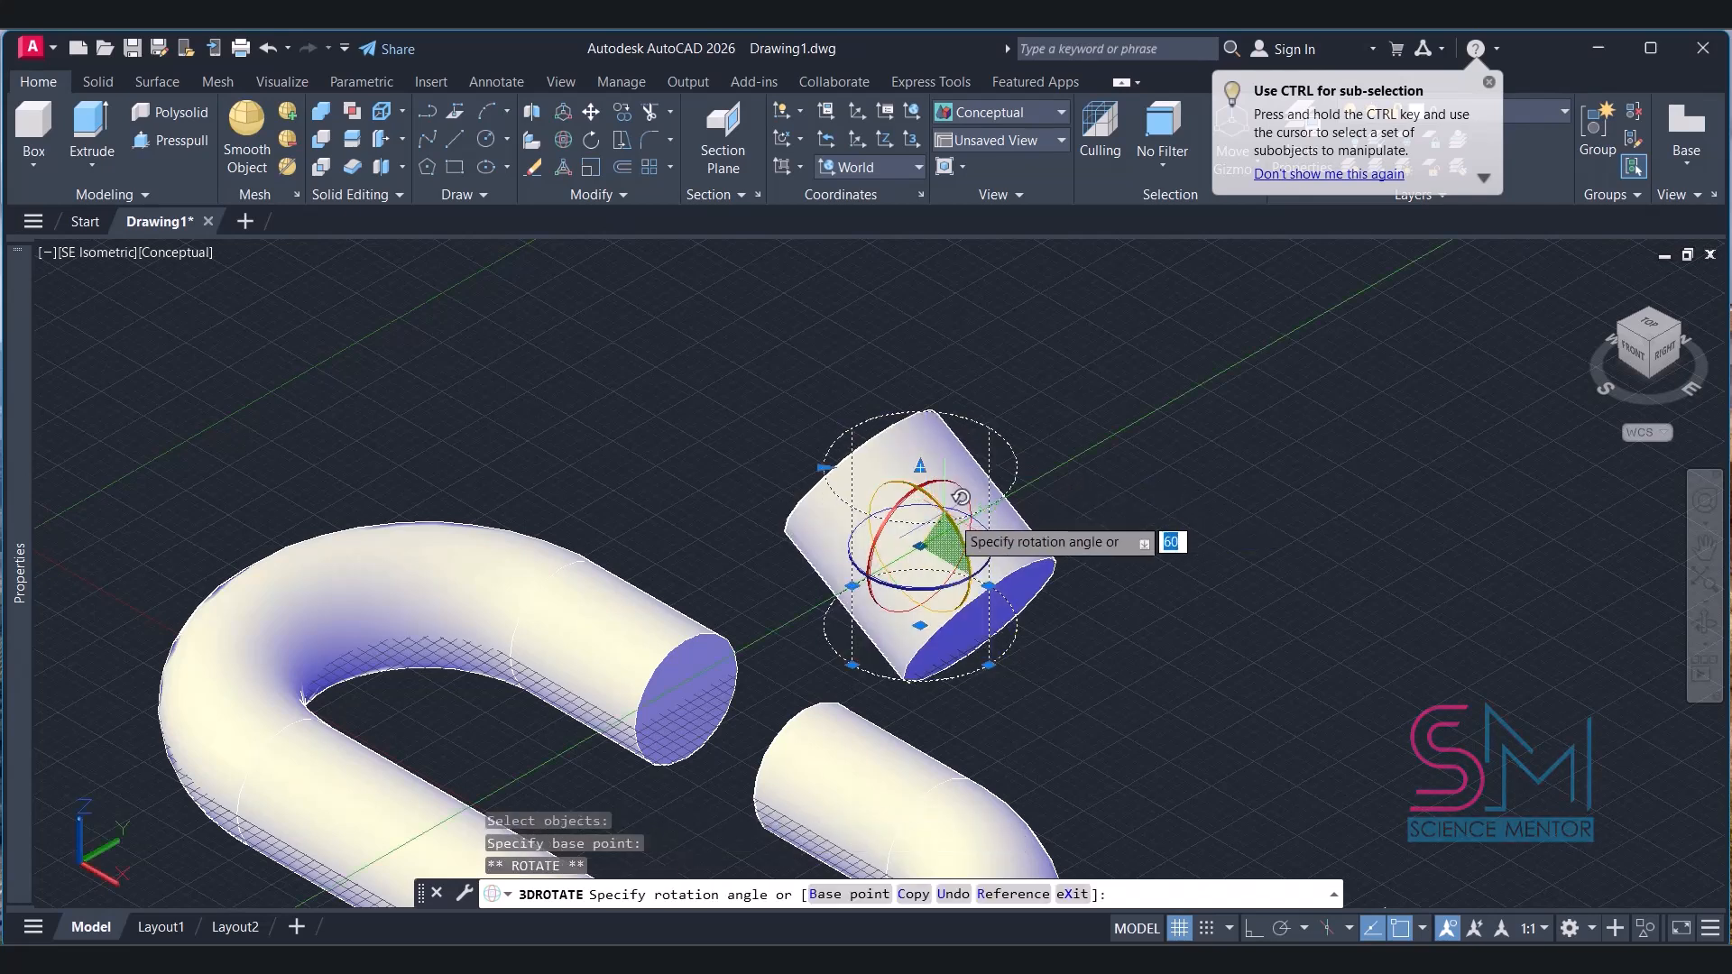
{"action": "type", "text": "90"}
{"action": "key", "text": "Return"}
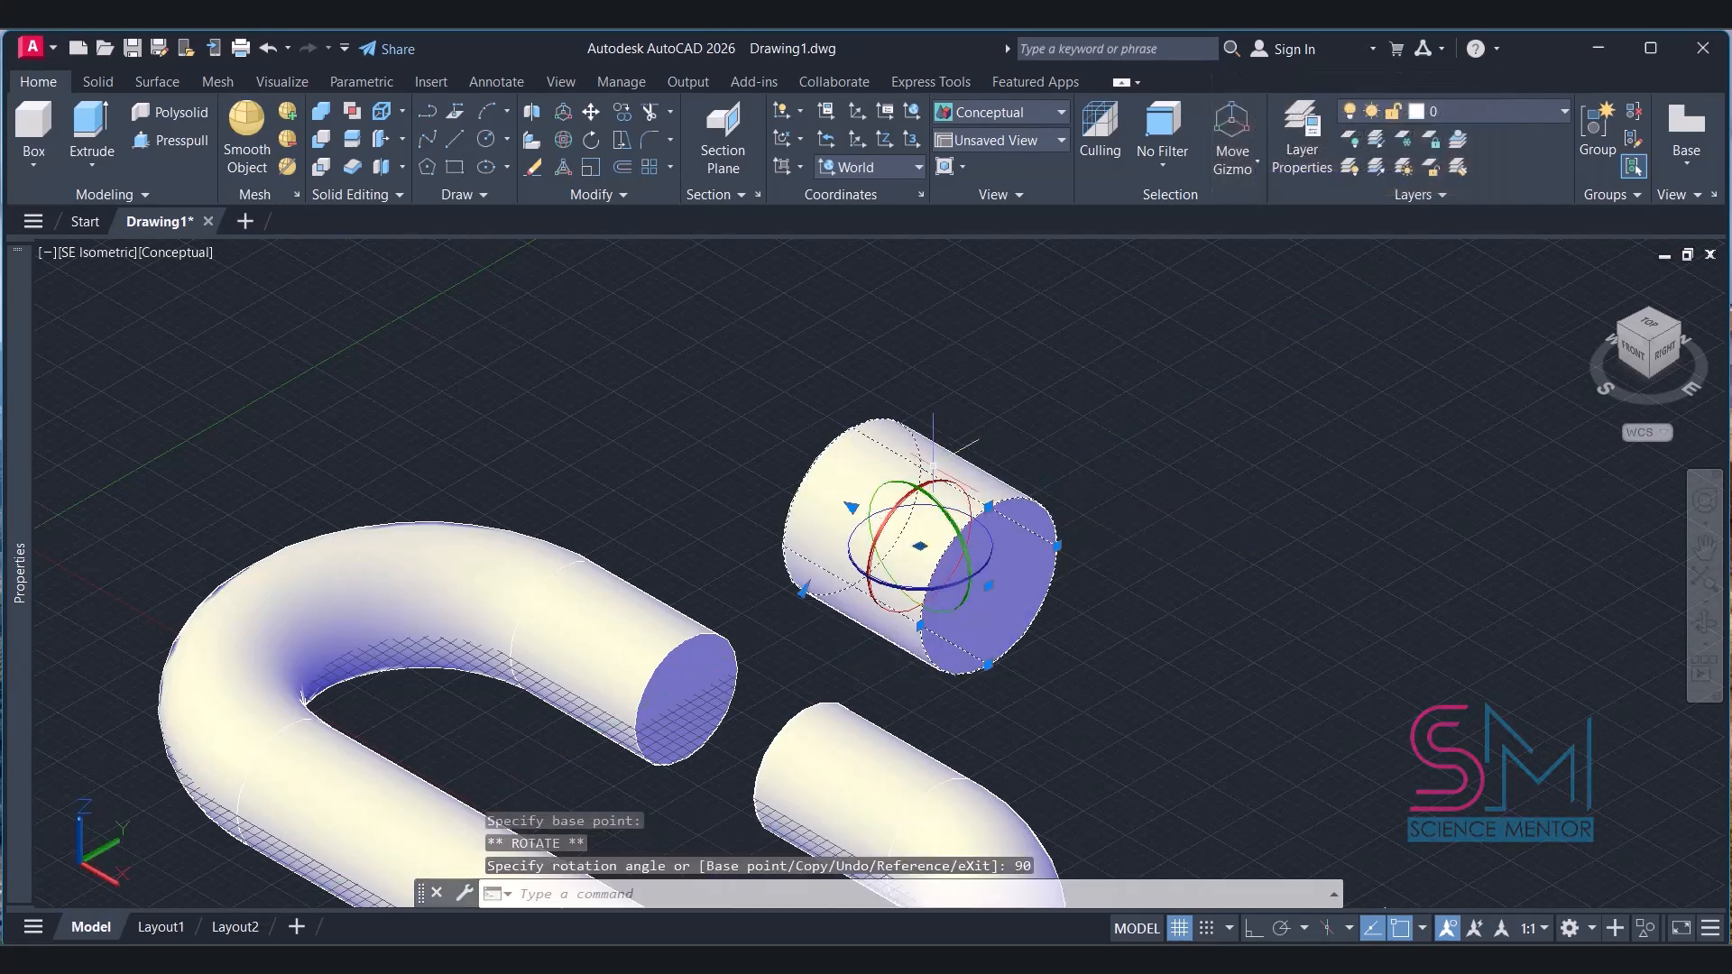
{"action": "key", "text": "Escape"}
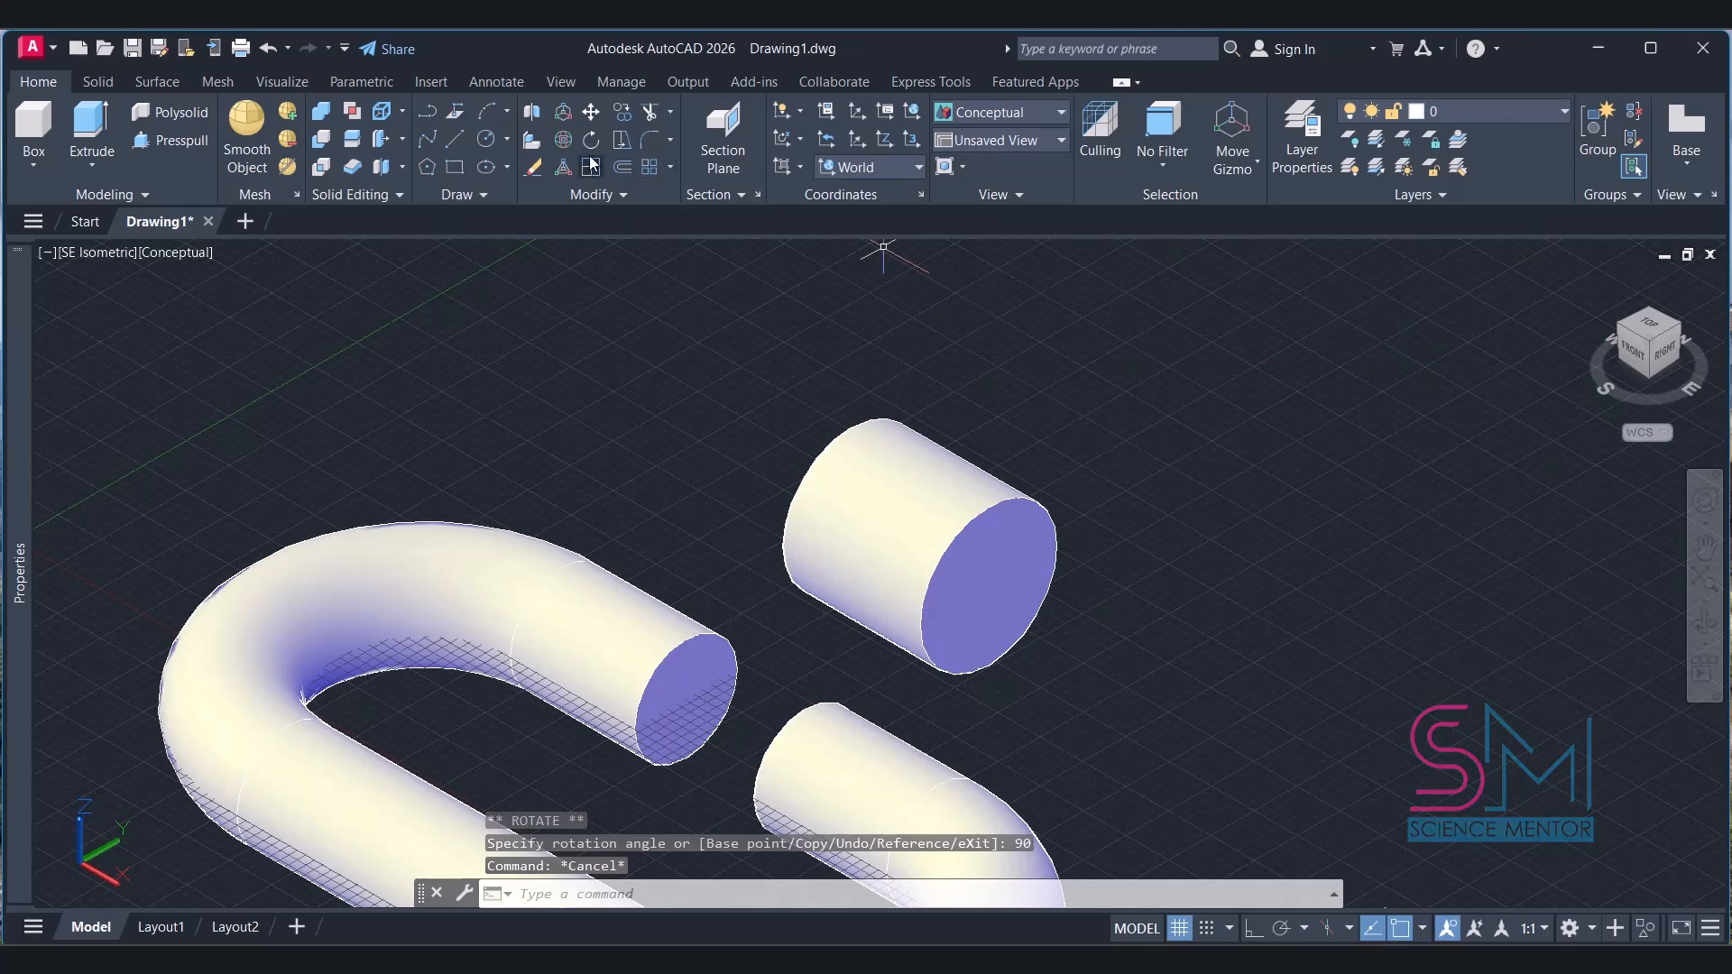
Move the cylinder by the centre of its right end face to the centre of the link's tube end on the right side of the gap.
{"action": "left_click", "coordinate": [595, 113]}
{"action": "left_click", "coordinate": [1006, 582]}
{"action": "key", "text": "Return"}
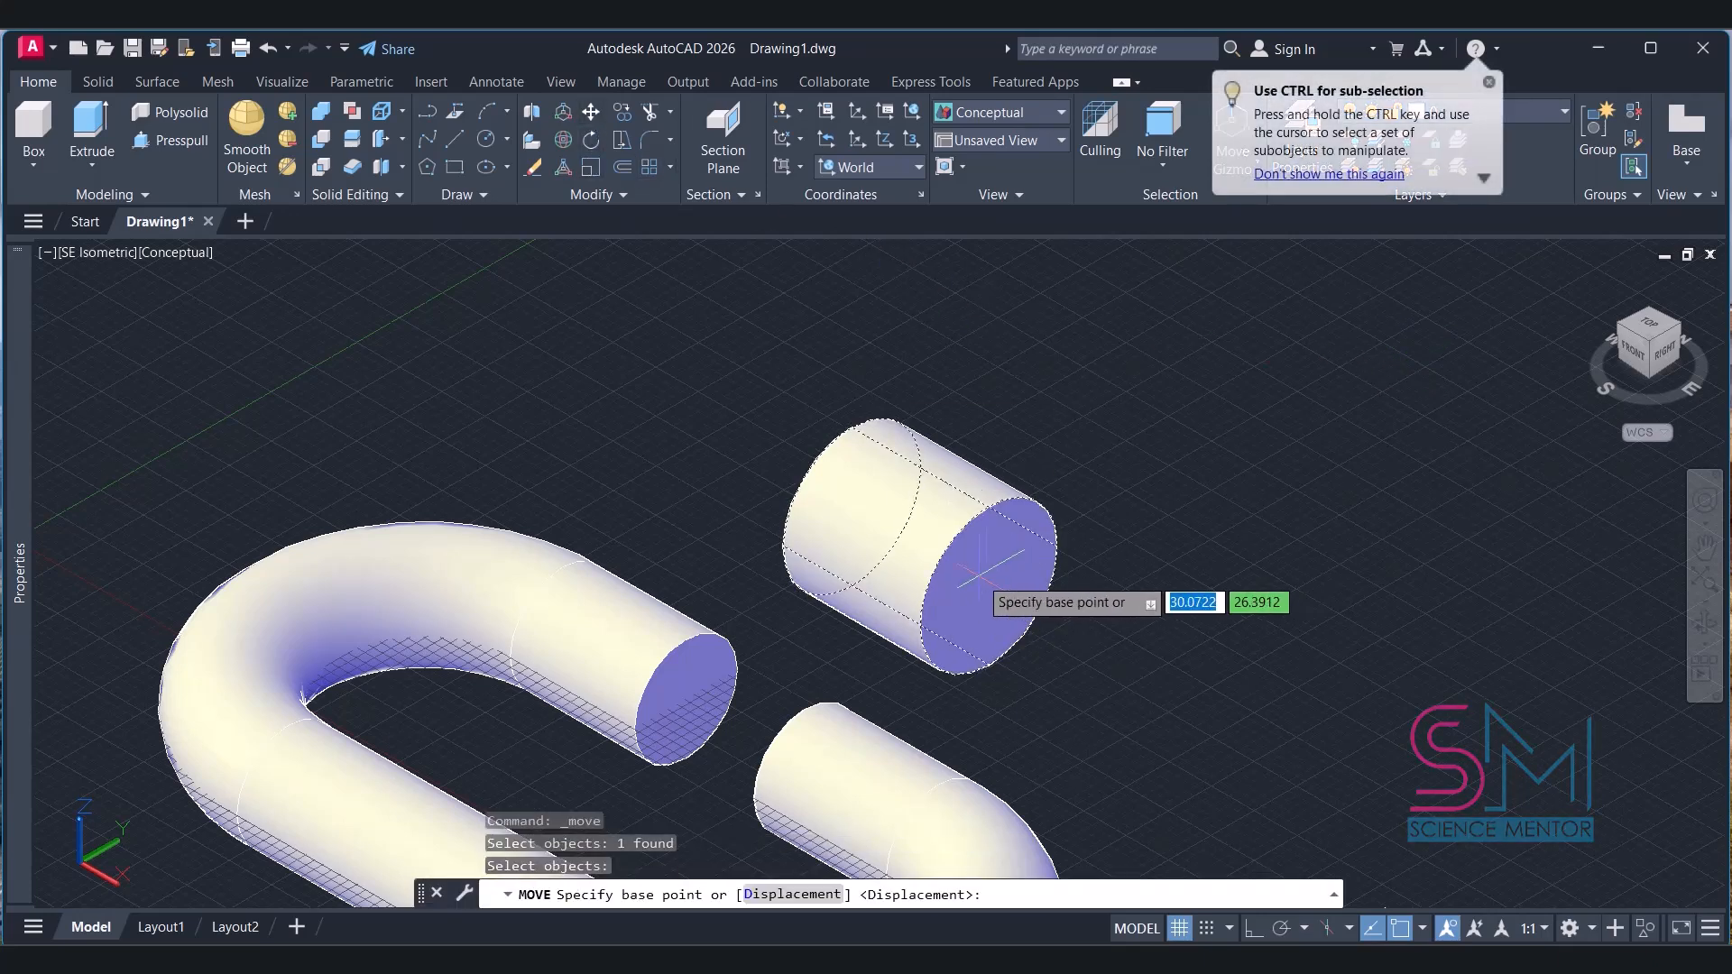
{"action": "scroll", "coordinate": [983, 541], "scroll_direction": "down", "scroll_amount": 2}
{"action": "left_click", "coordinate": [992, 557]}
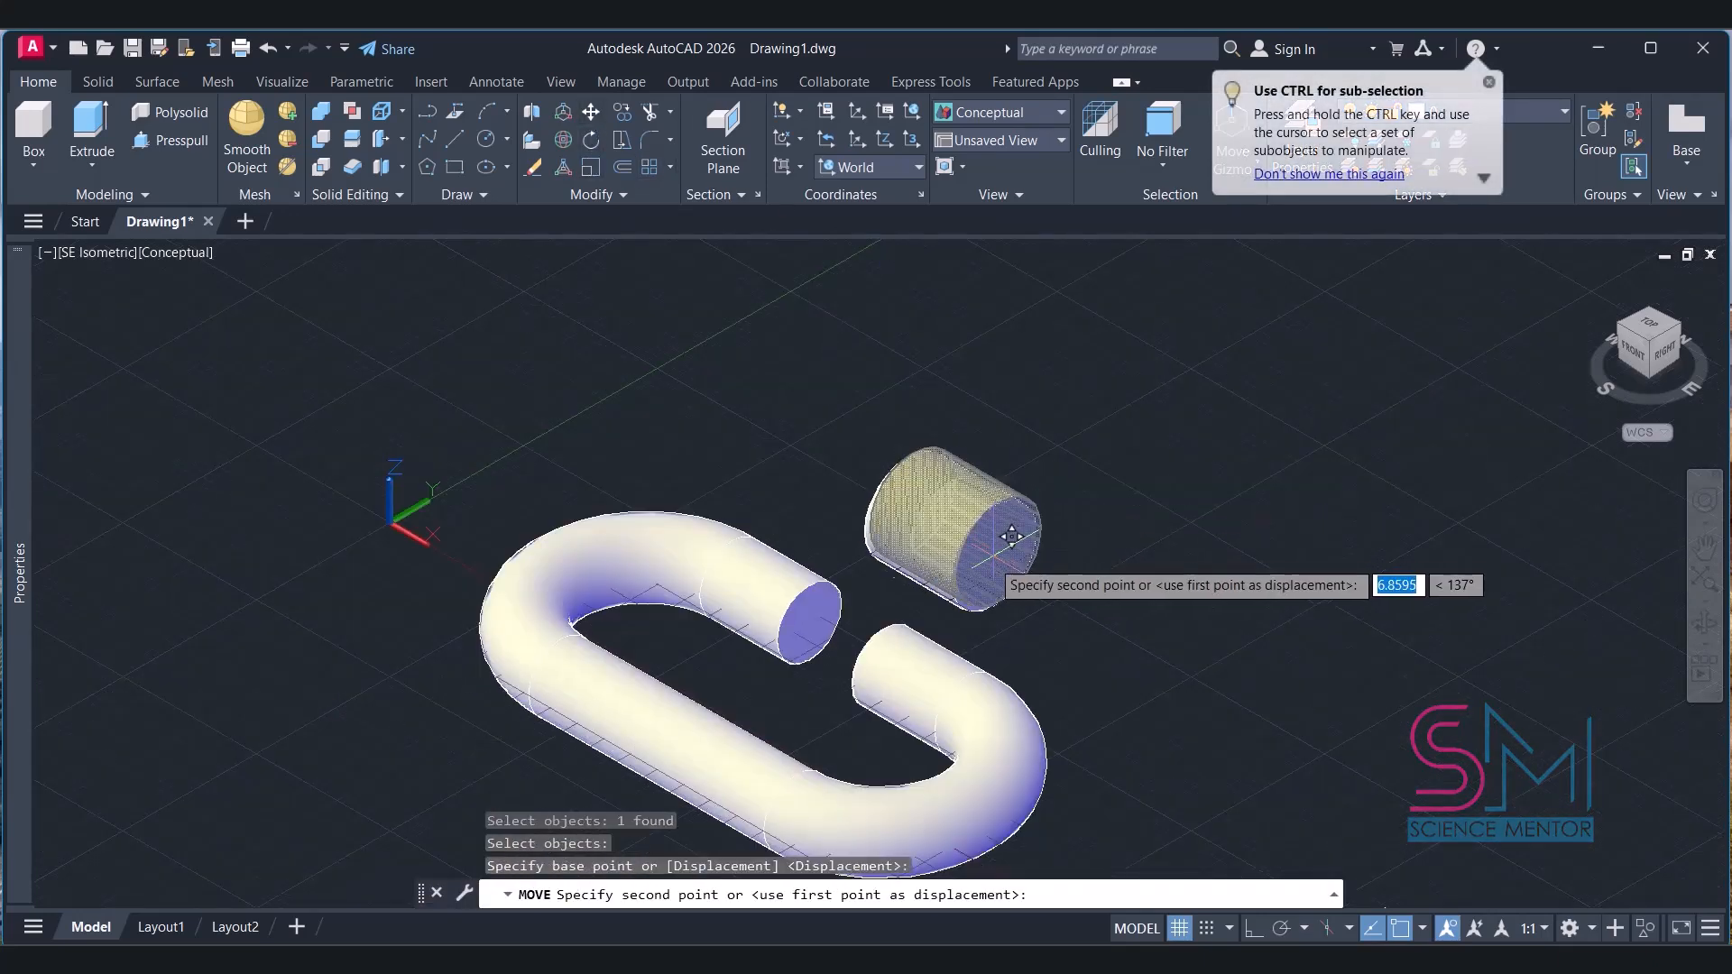
{"action": "scroll", "coordinate": [930, 645], "scroll_direction": "up", "scroll_amount": 5}
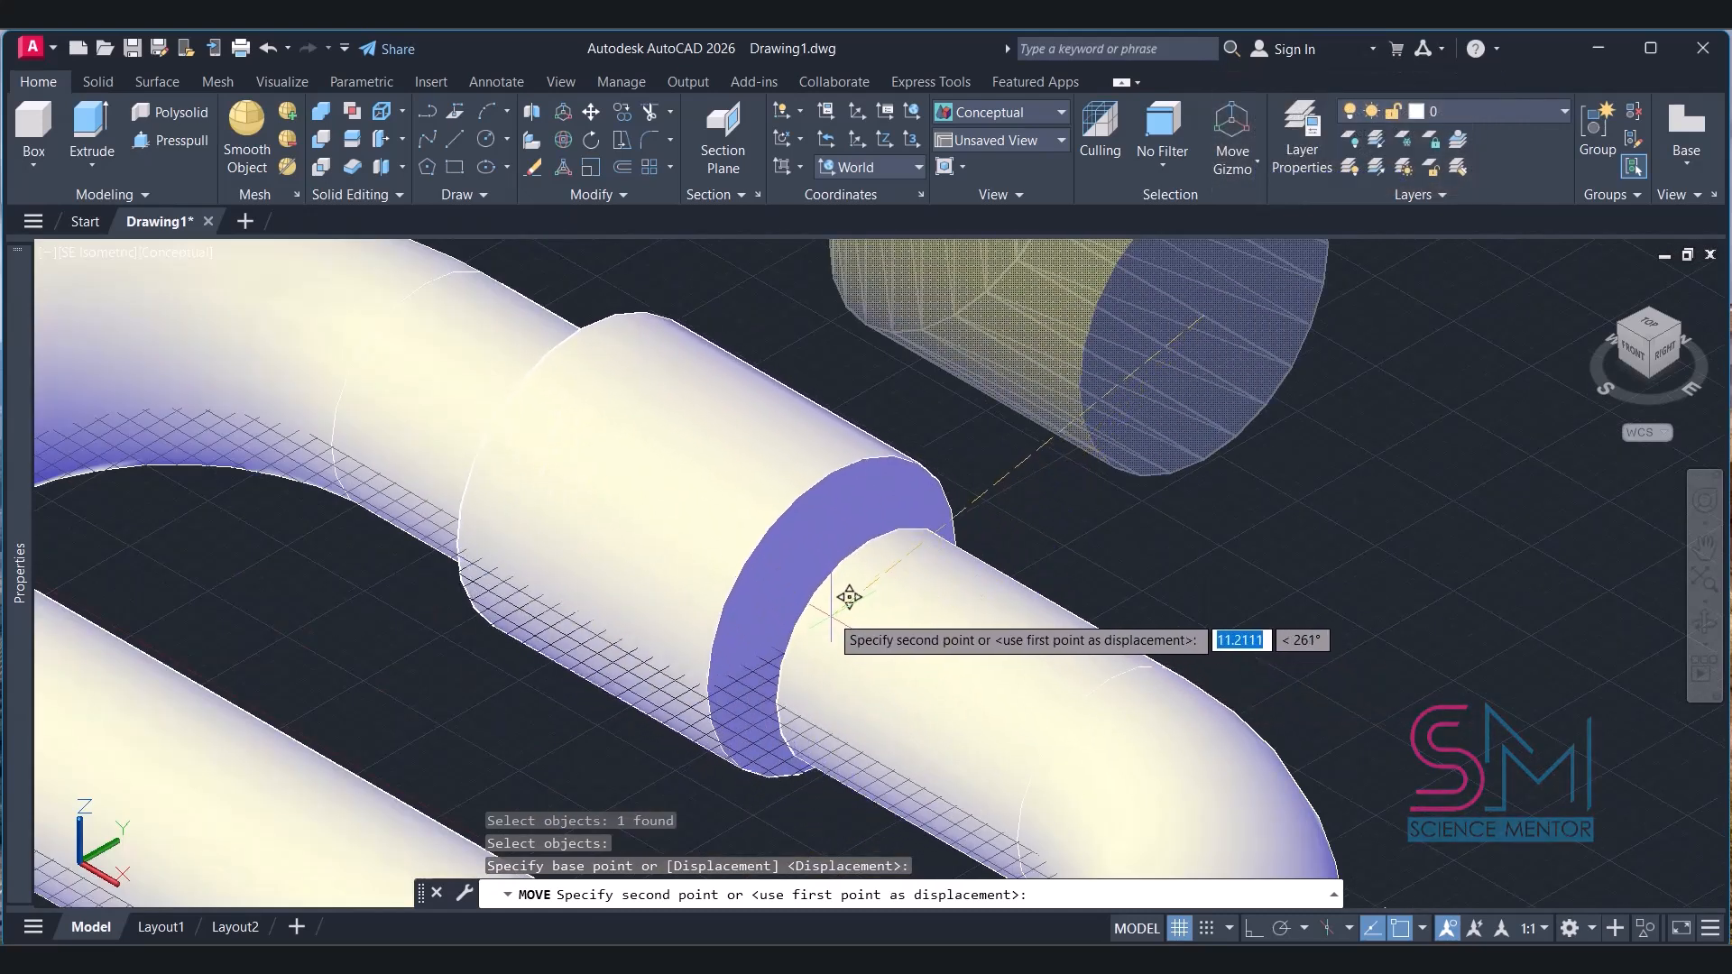
{"action": "left_click", "coordinate": [869, 647]}
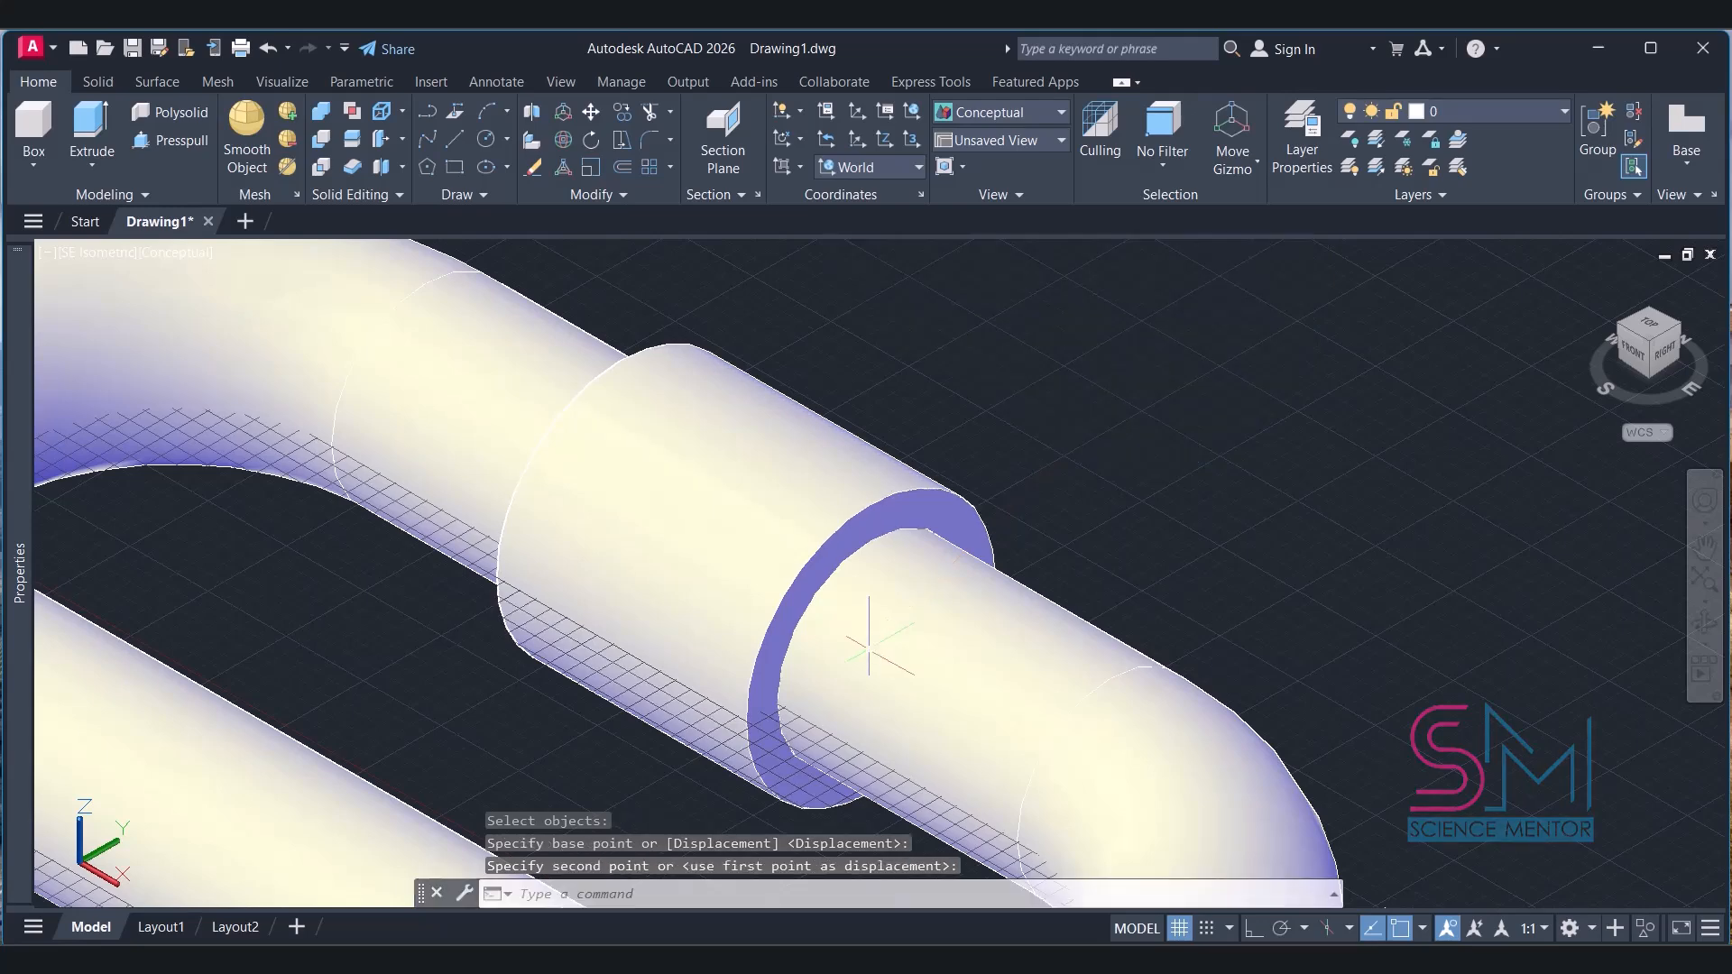
Inspect the cylinder's fit in the gap from several views and set the visual style to 2D Wireframe.
{"action": "left_click", "coordinate": [1650, 325]}
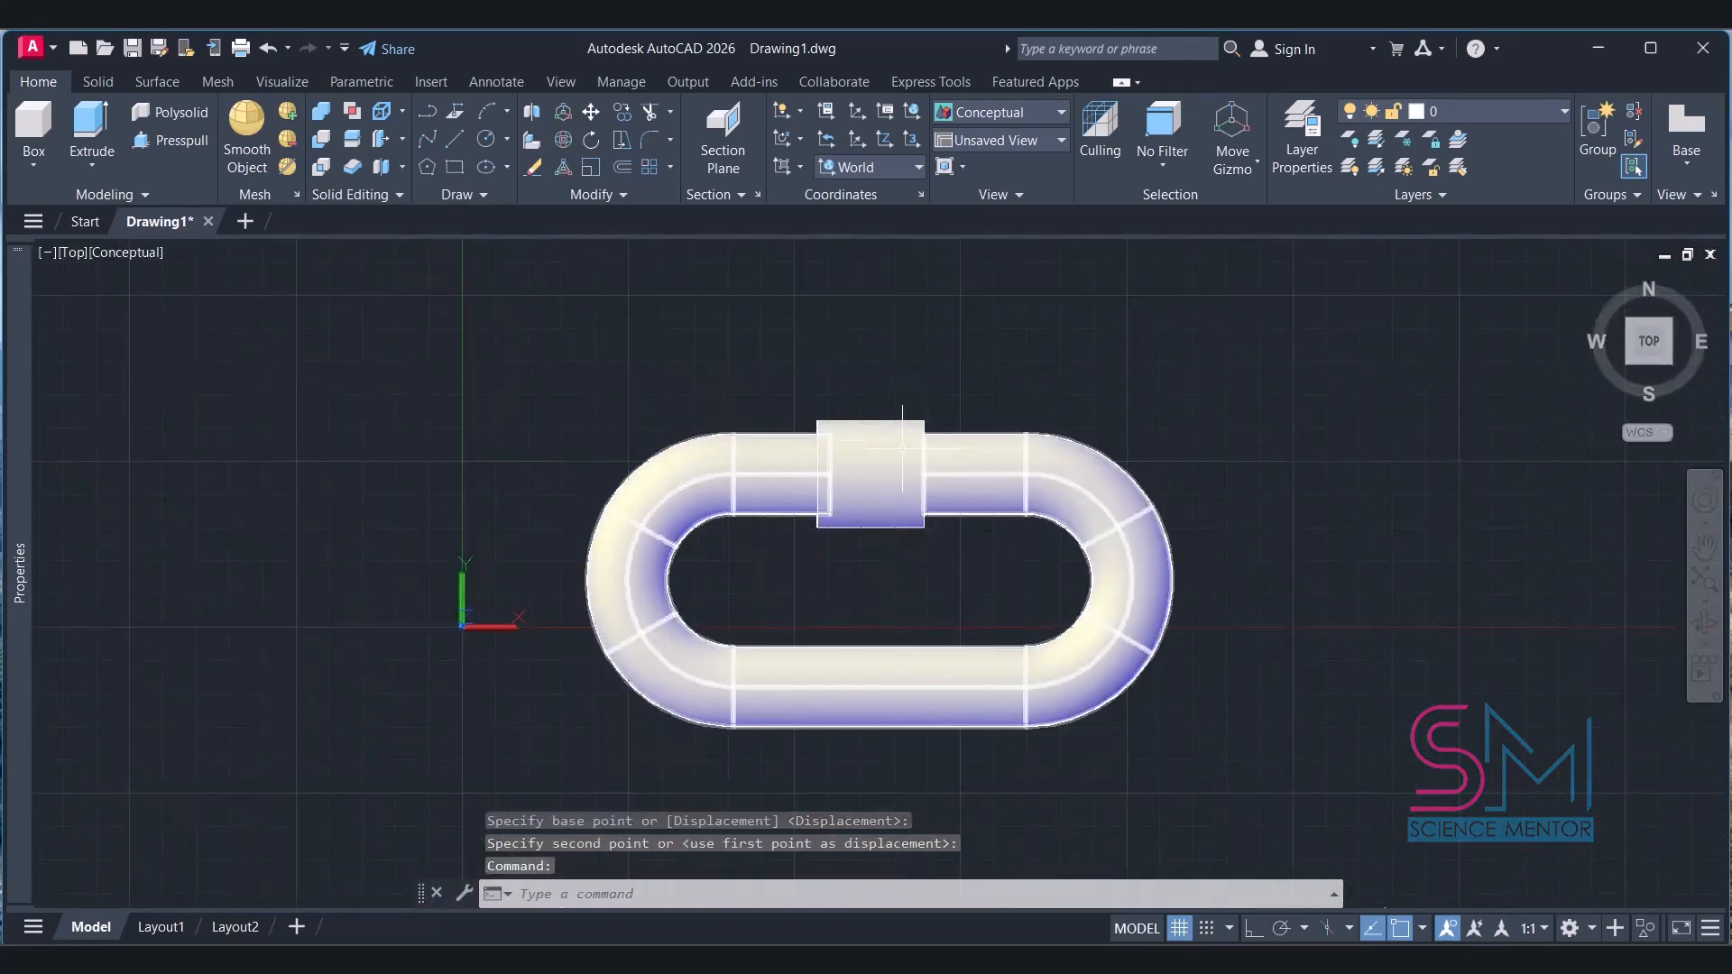
{"action": "scroll", "coordinate": [830, 392], "scroll_direction": "up", "scroll_amount": 2}
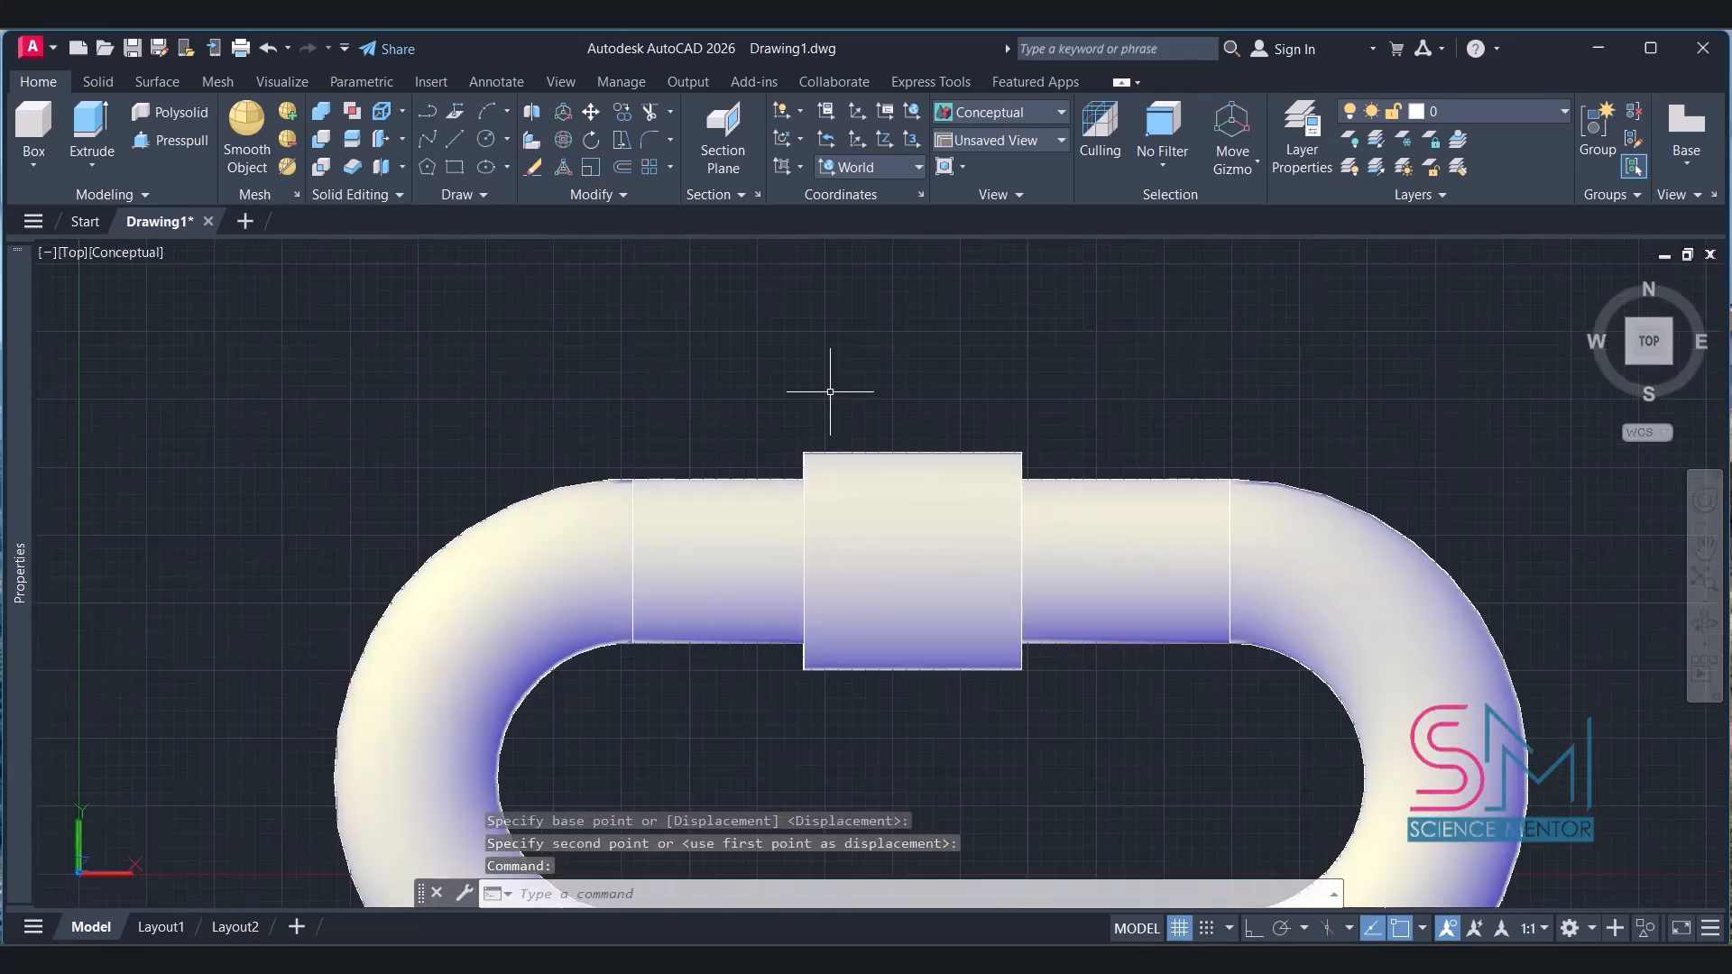
{"action": "left_click", "coordinate": [920, 515]}
{"action": "scroll", "coordinate": [1142, 511], "scroll_direction": "down", "scroll_amount": 2}
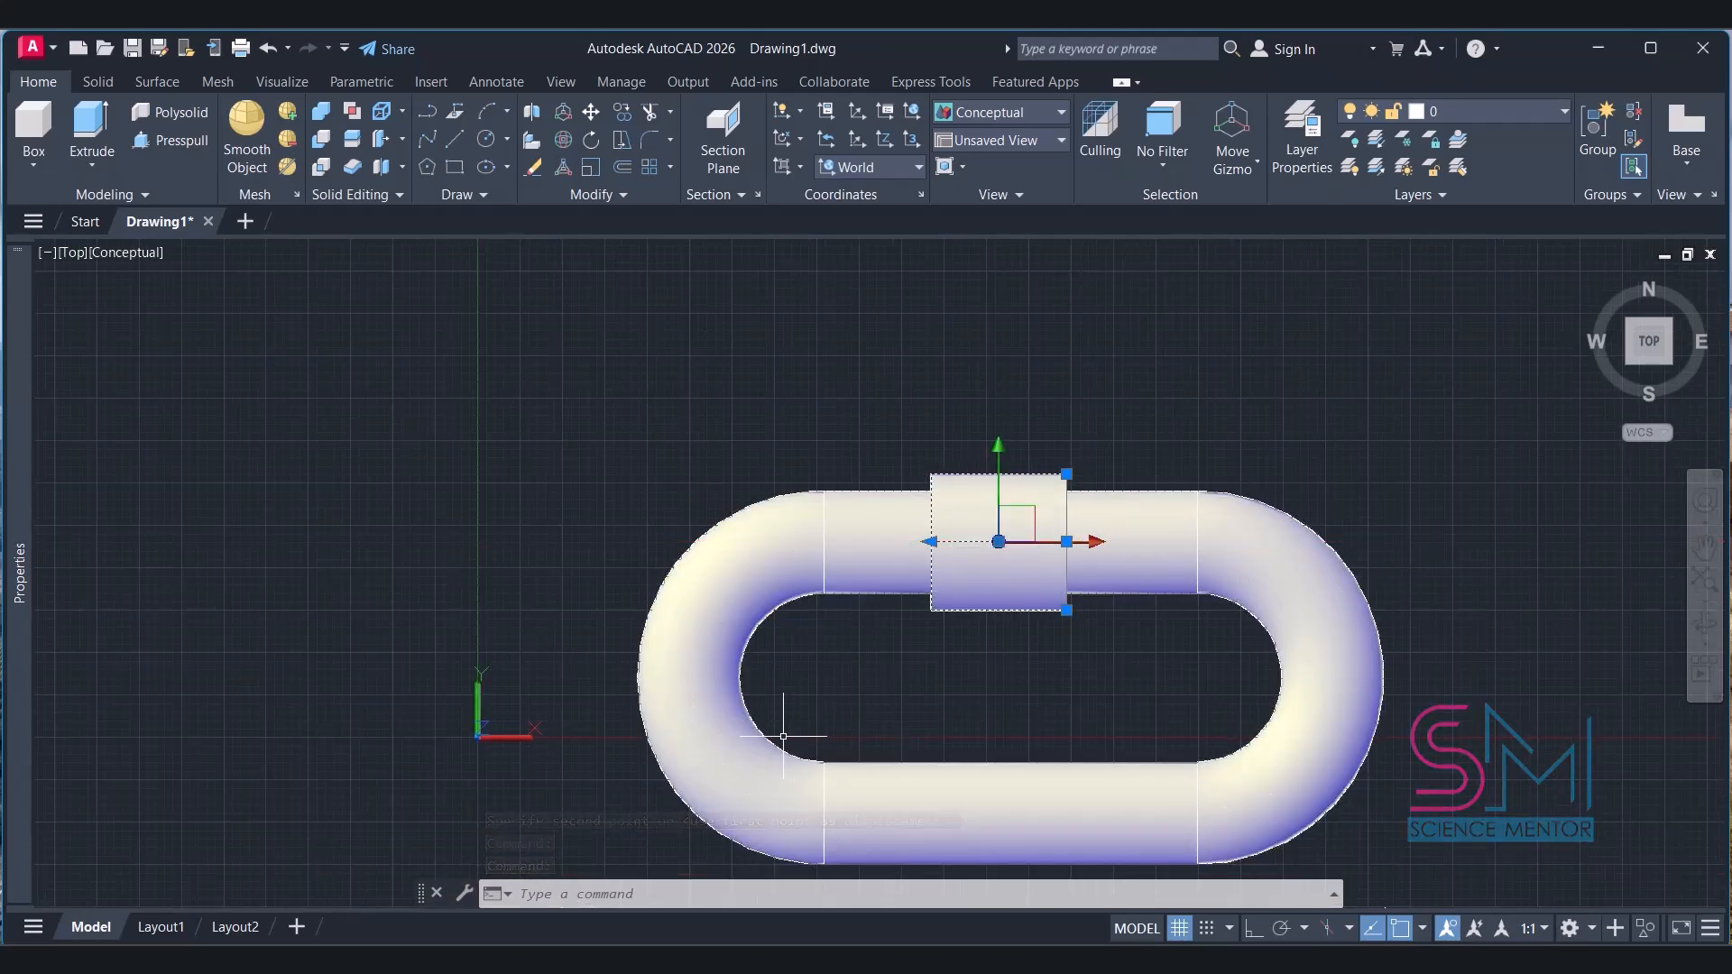
{"action": "scroll", "coordinate": [910, 696], "scroll_direction": "up", "scroll_amount": 5}
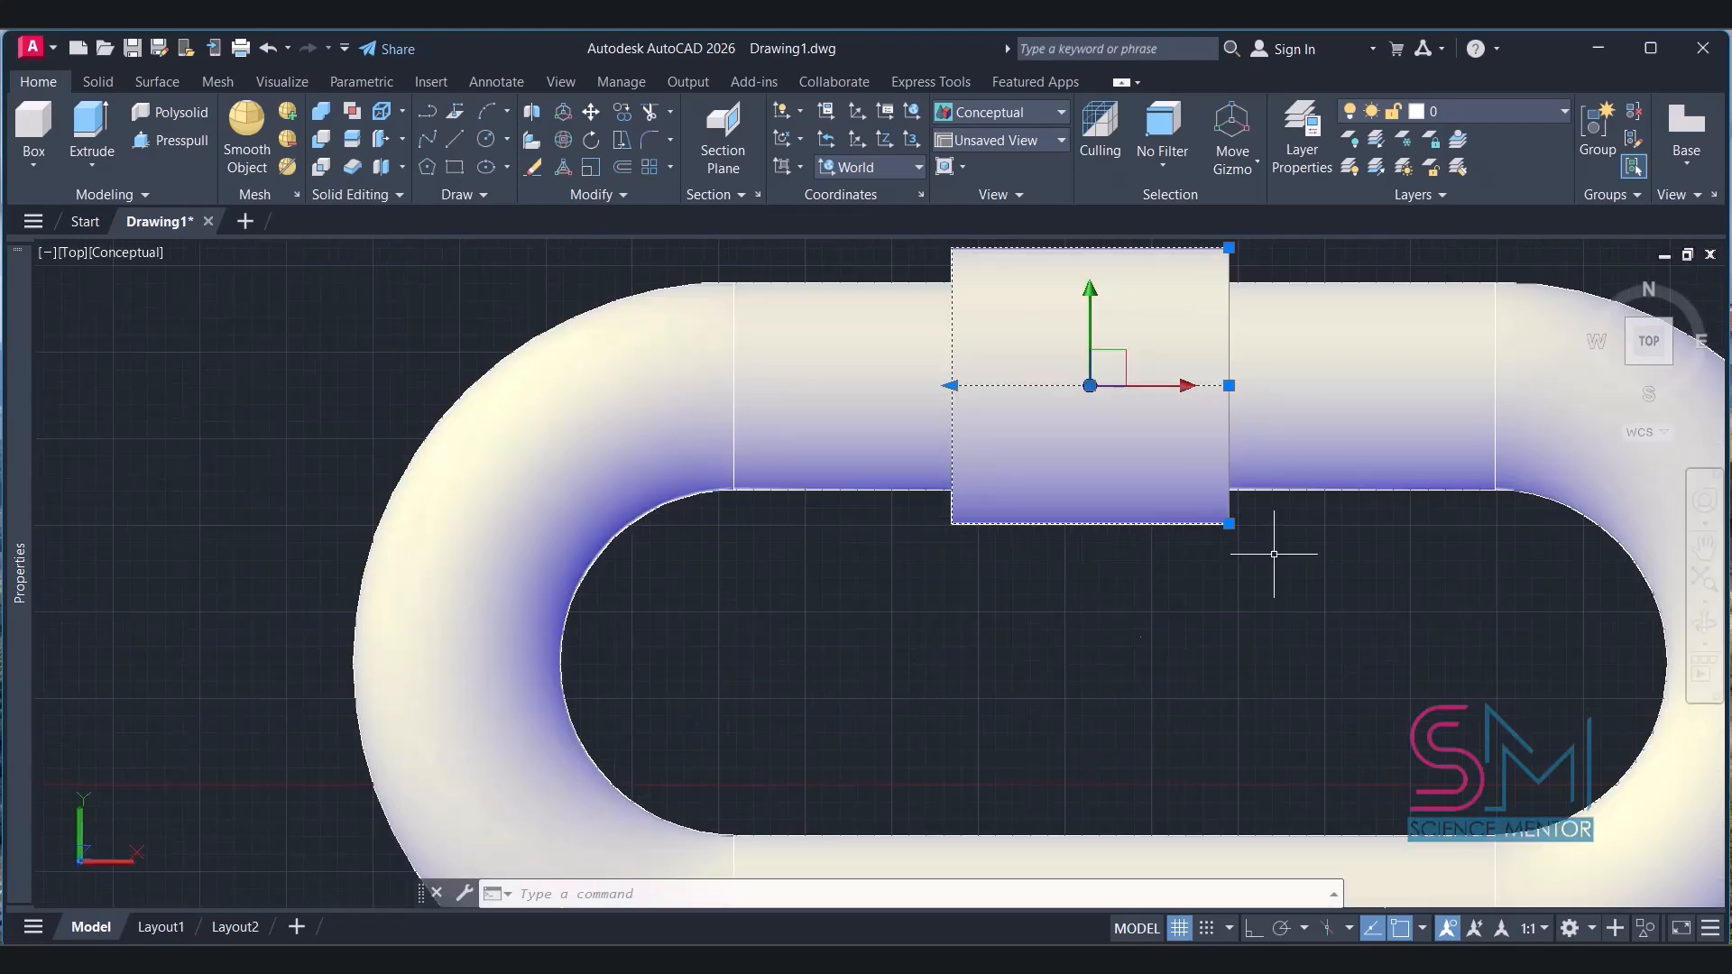
{"action": "scroll", "coordinate": [1545, 429], "scroll_direction": "down", "scroll_amount": 4}
{"action": "left_click", "coordinate": [1667, 365]}
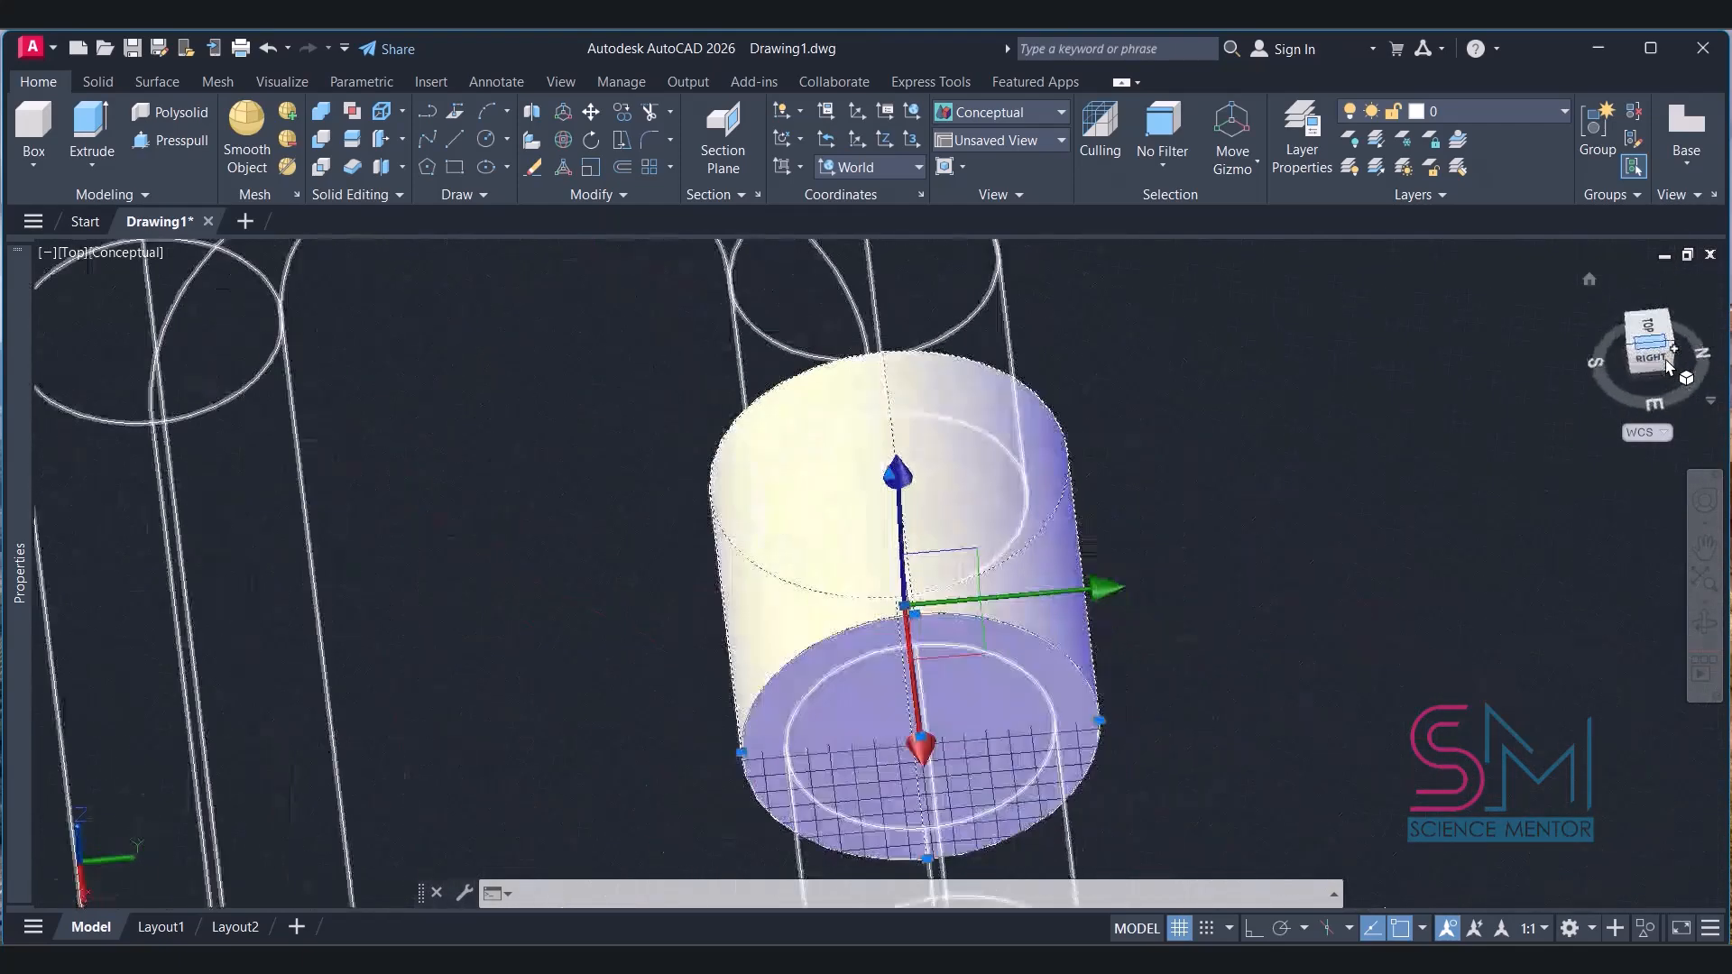
{"action": "left_click", "coordinate": [180, 252]}
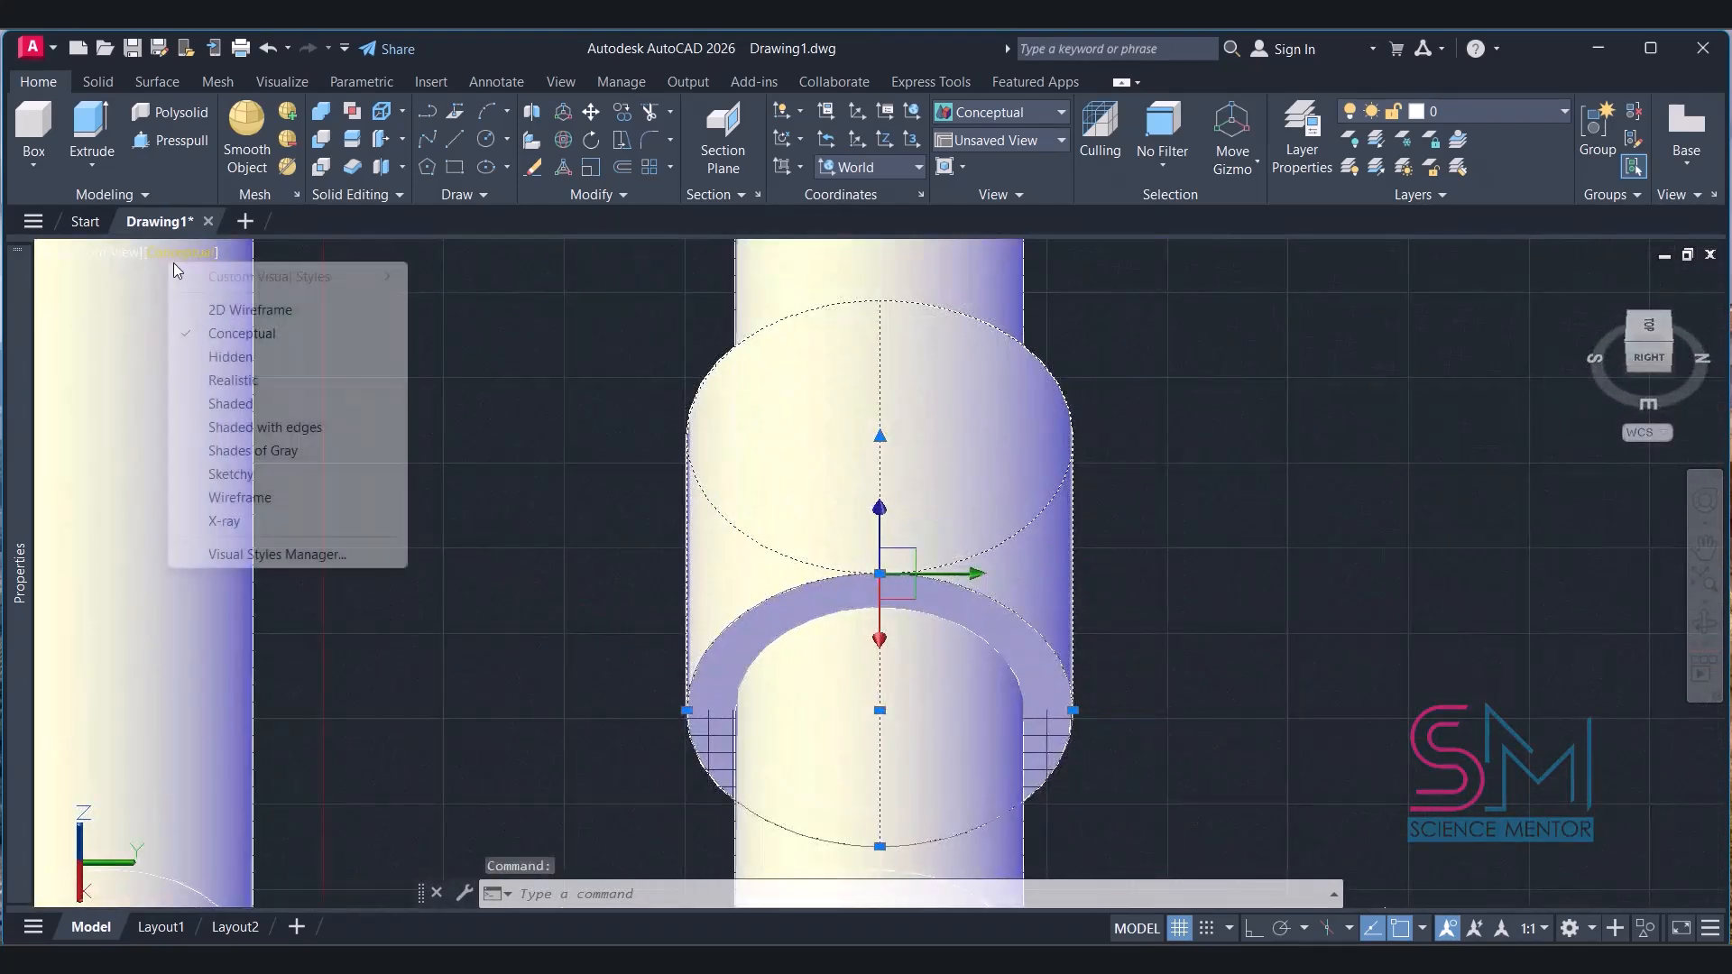
{"action": "left_click", "coordinate": [248, 305]}
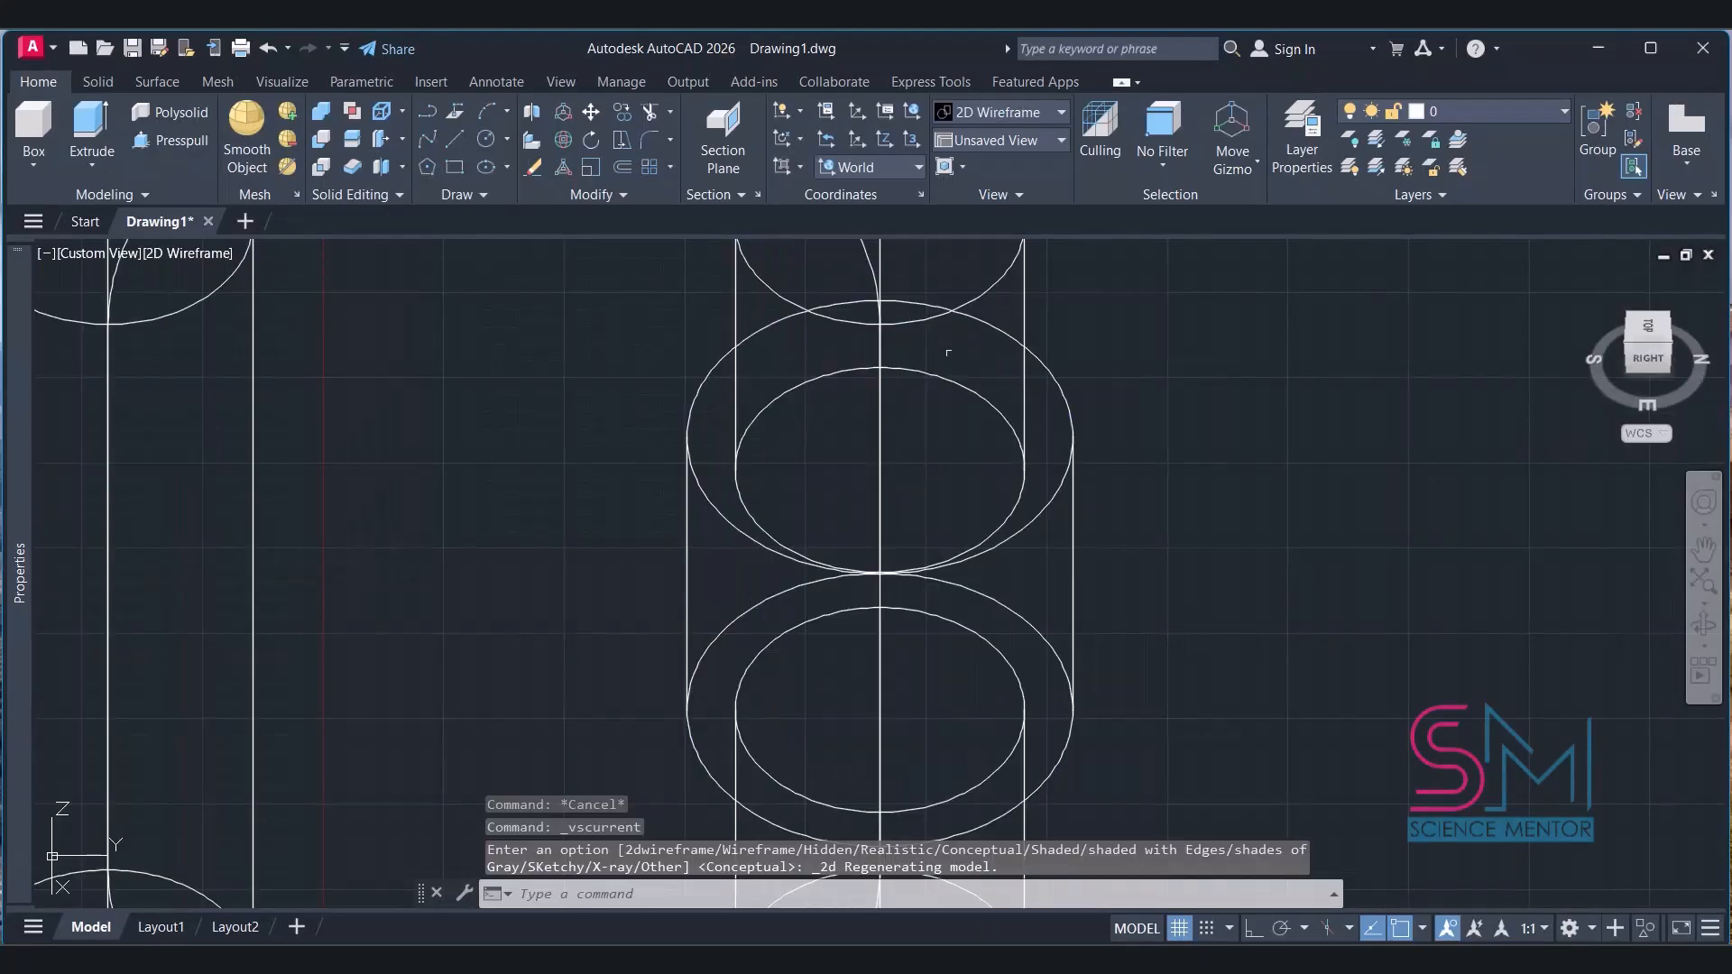
In the top view, shorten the cylinder by stretching its left end to the left tube end of the gap.
{"action": "left_click", "coordinate": [1653, 331]}
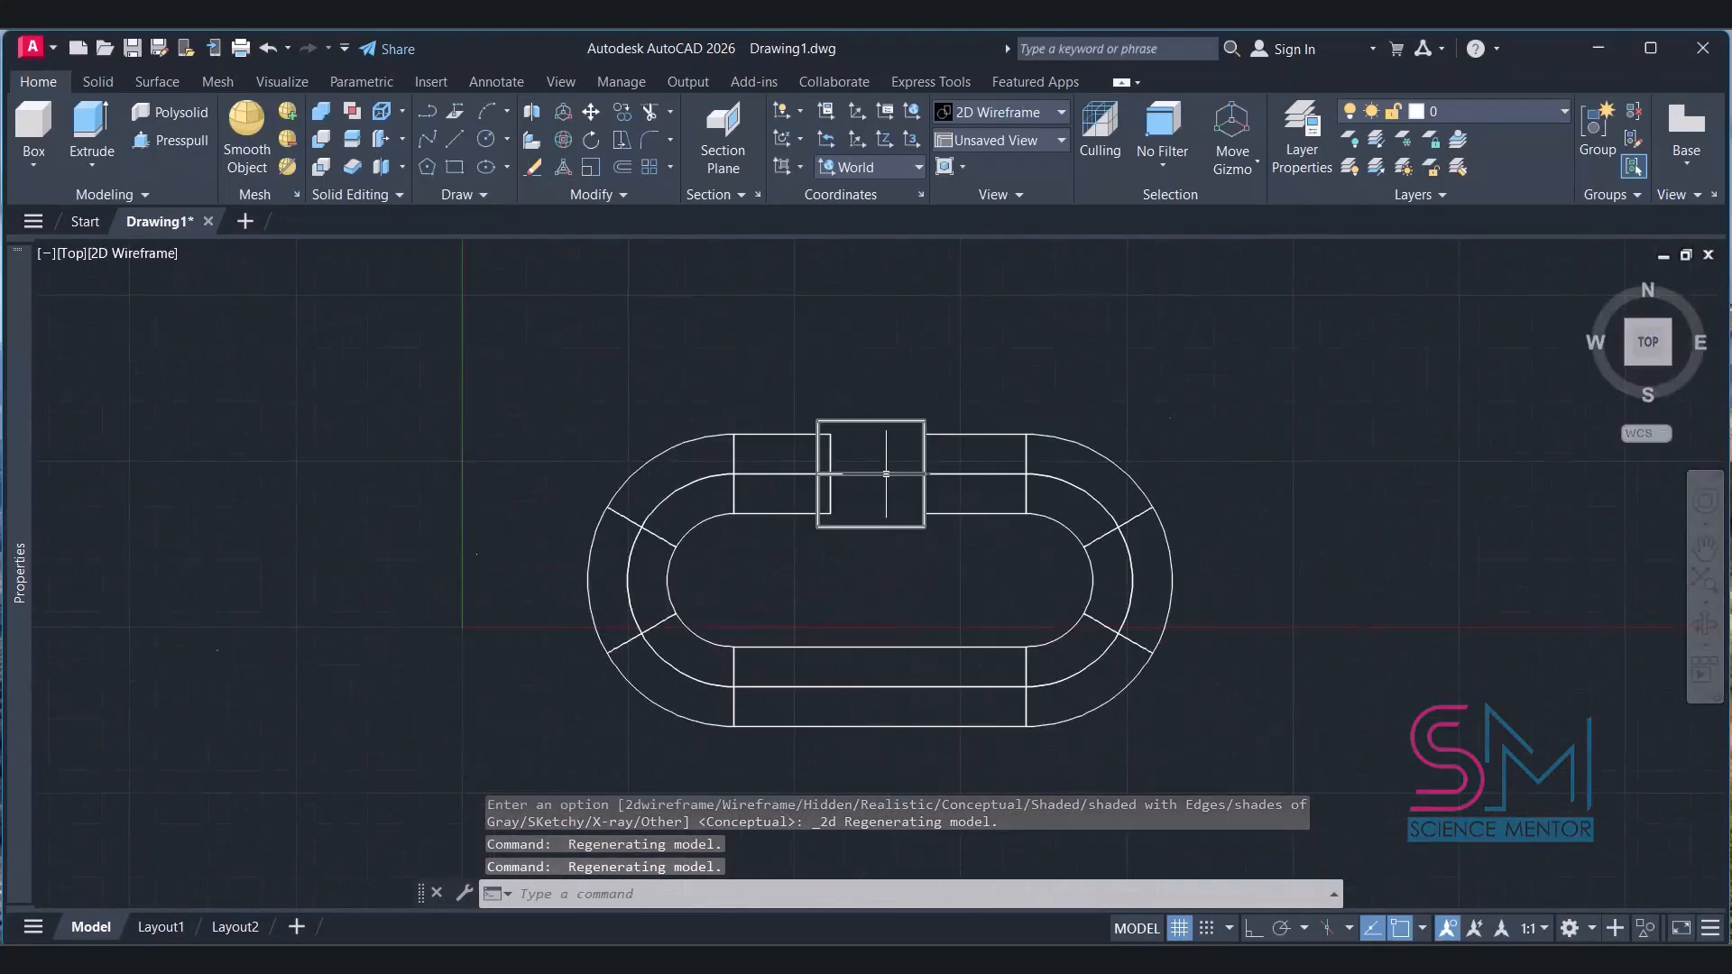
{"action": "scroll", "coordinate": [887, 474], "scroll_direction": "up", "scroll_amount": 4}
{"action": "left_click", "coordinate": [706, 424]}
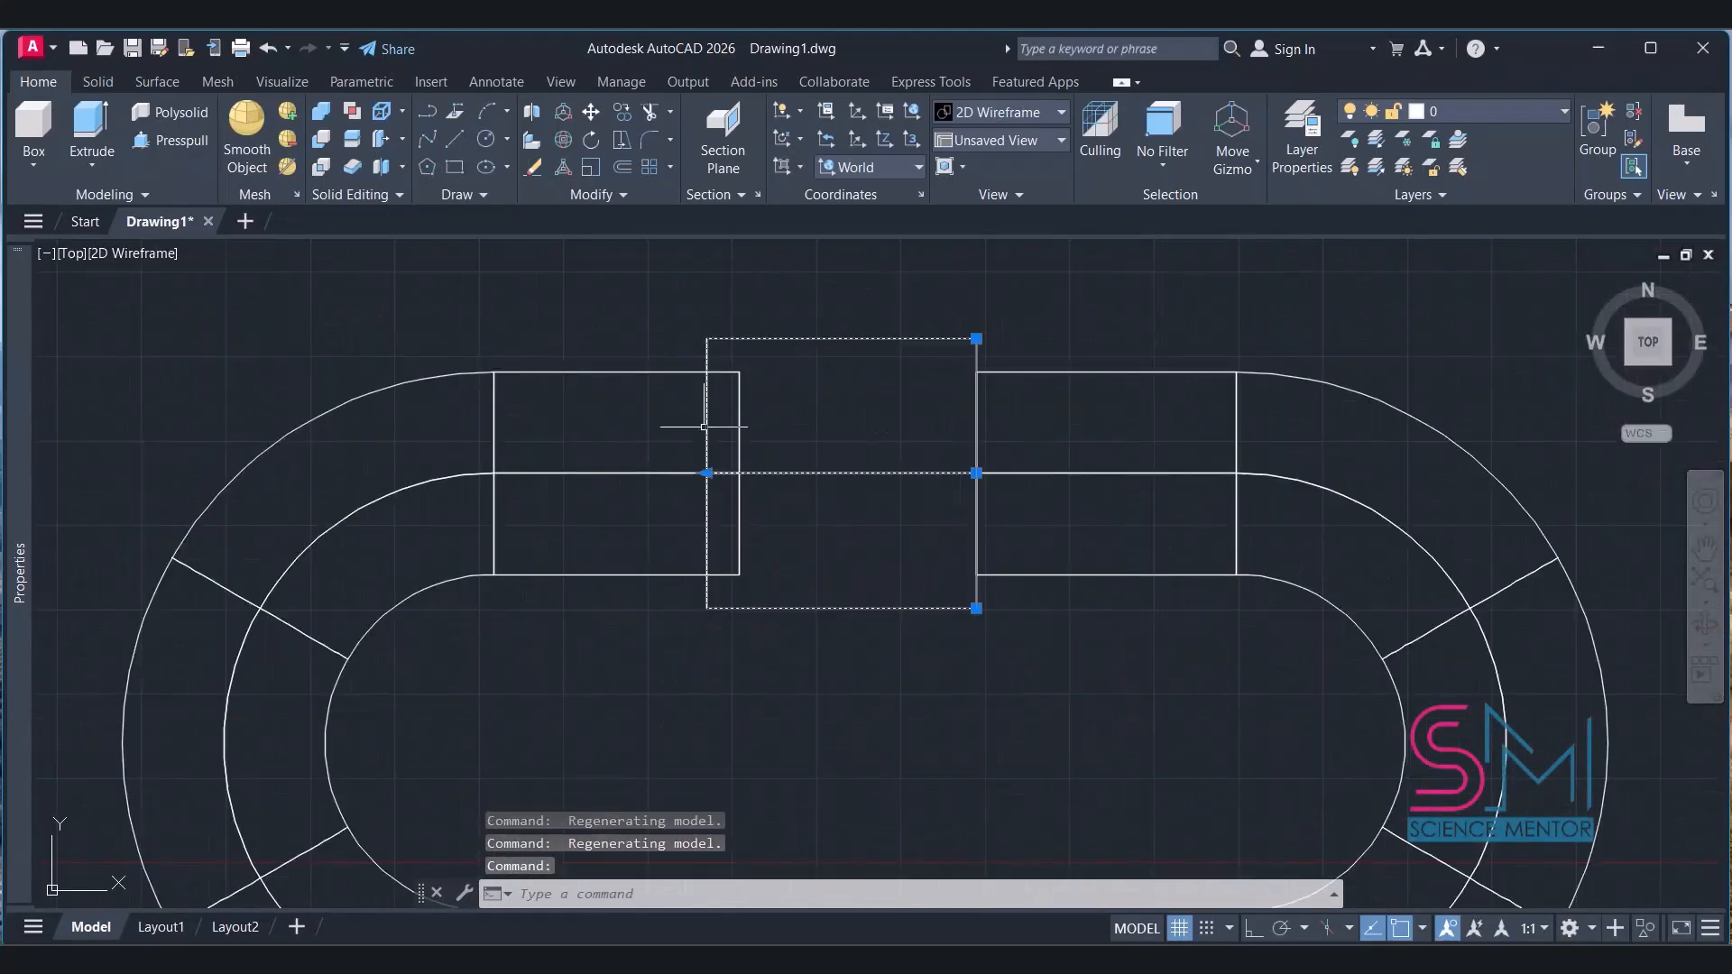
{"action": "left_click", "coordinate": [707, 472]}
{"action": "left_click", "coordinate": [739, 472]}
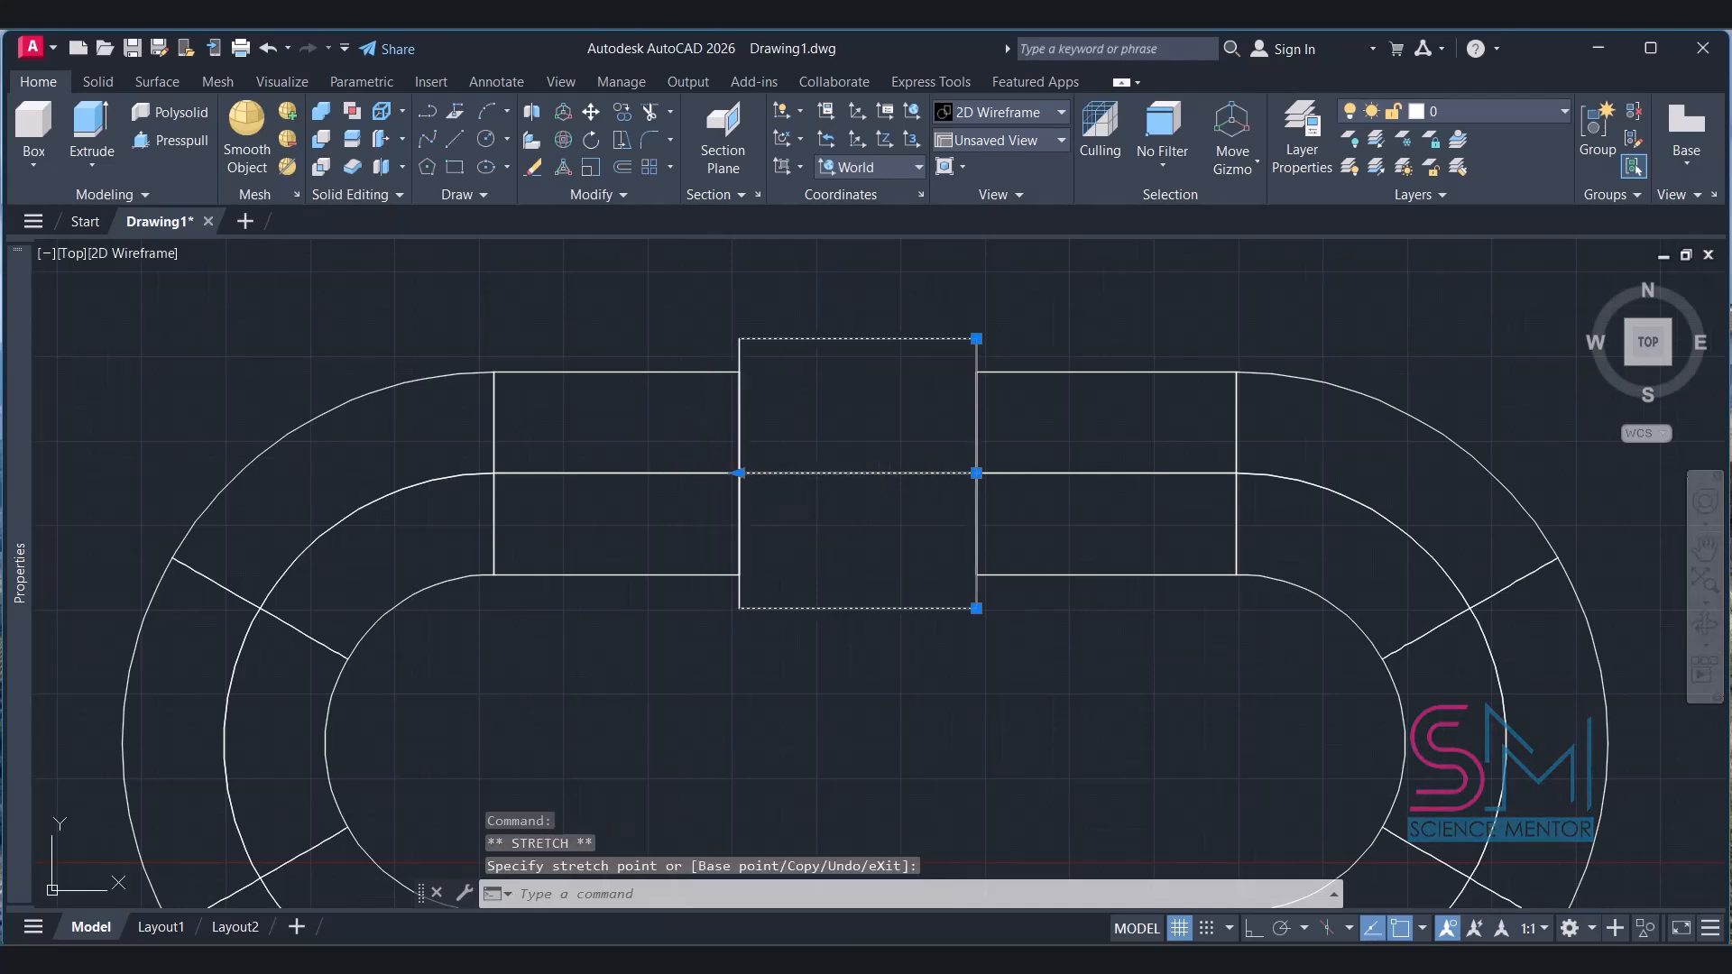
{"action": "scroll", "coordinate": [953, 439], "scroll_direction": "up", "scroll_amount": 2}
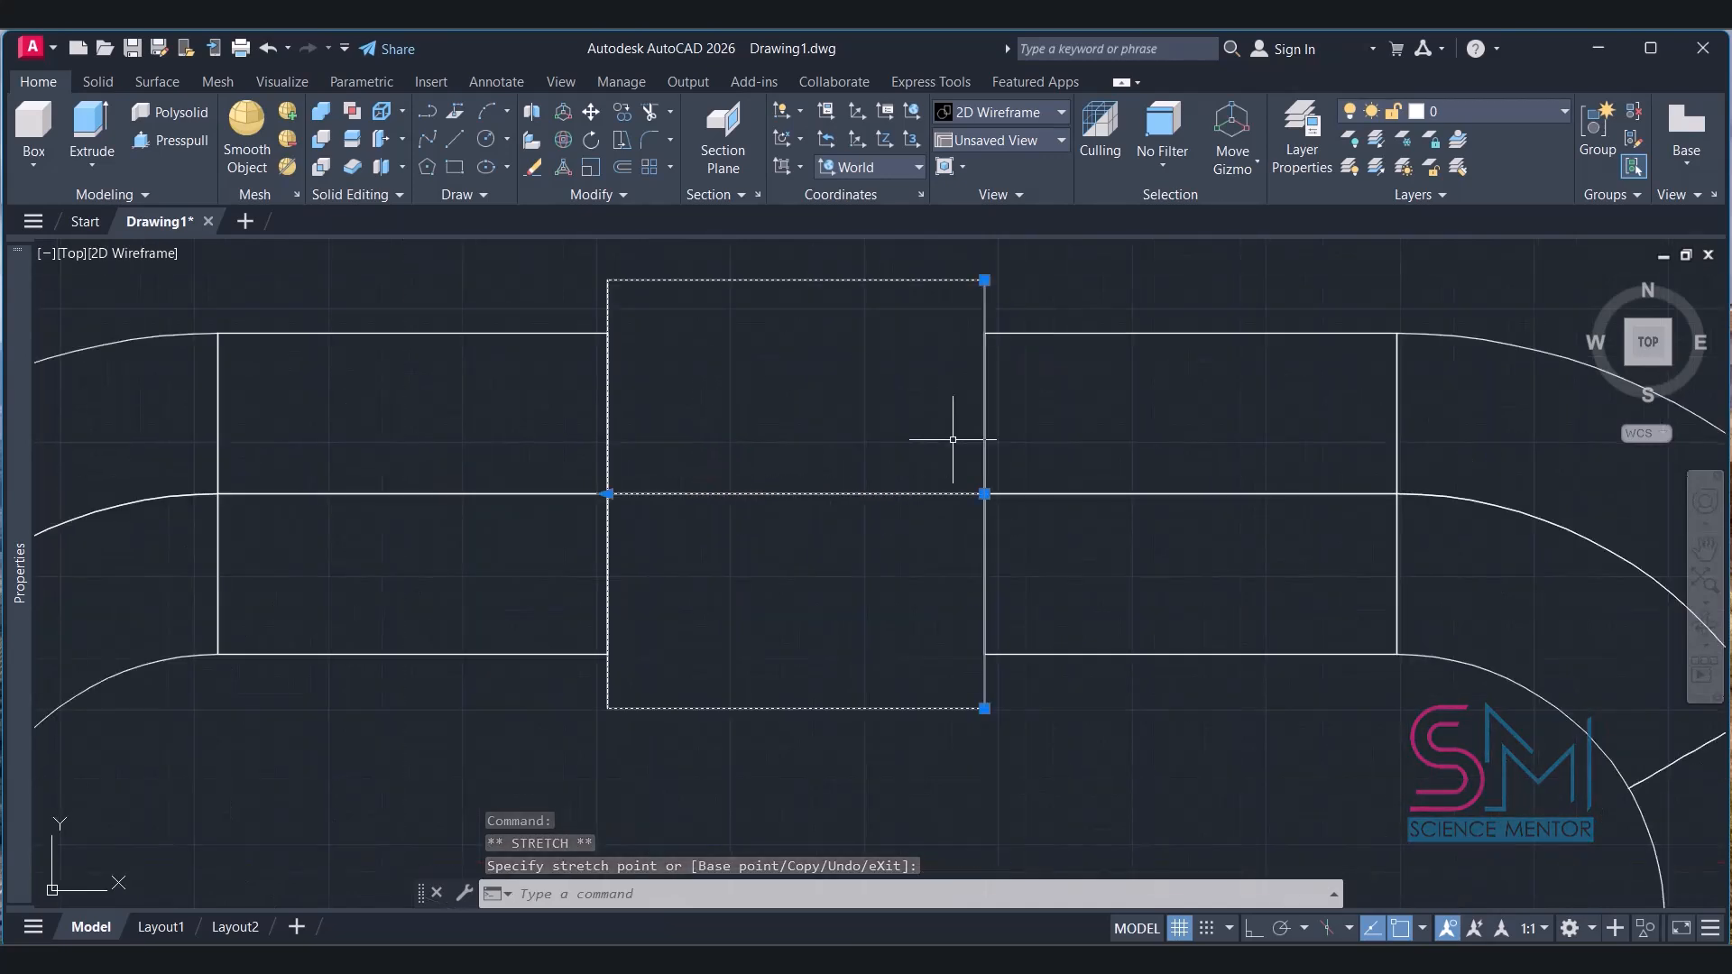
Show the link in the SE isometric view with the Shaded visual style.
{"action": "left_click", "coordinate": [1666, 366]}
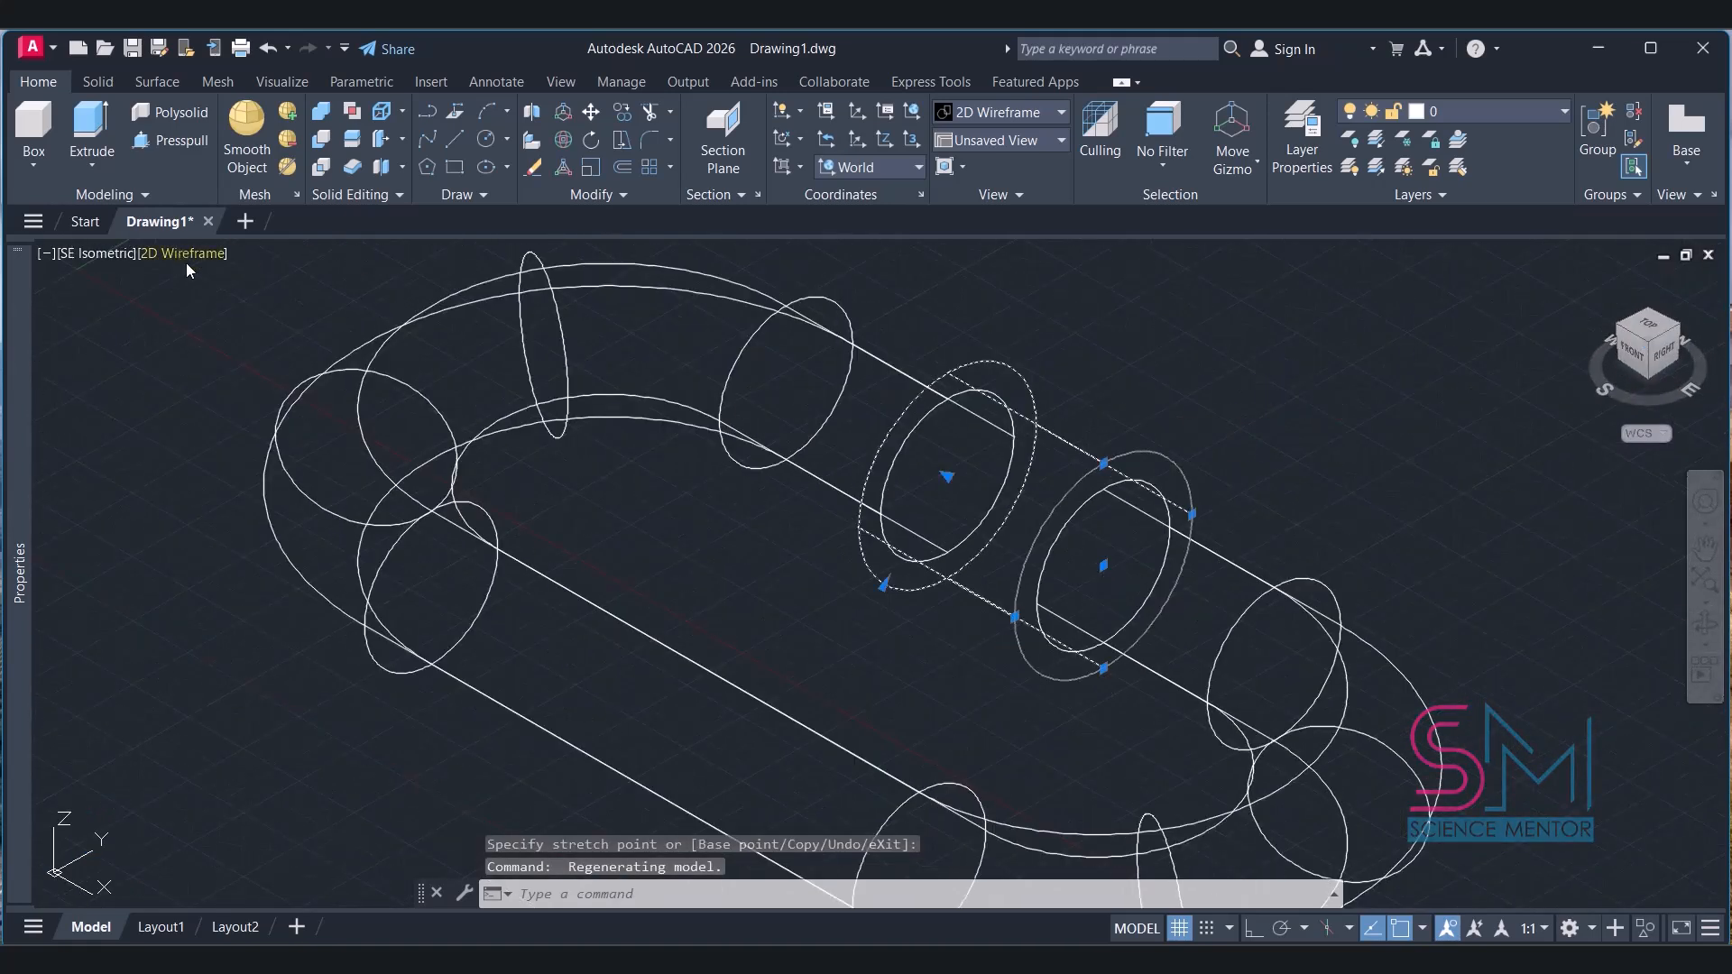
{"action": "left_click", "coordinate": [186, 253]}
{"action": "left_click", "coordinate": [252, 408]}
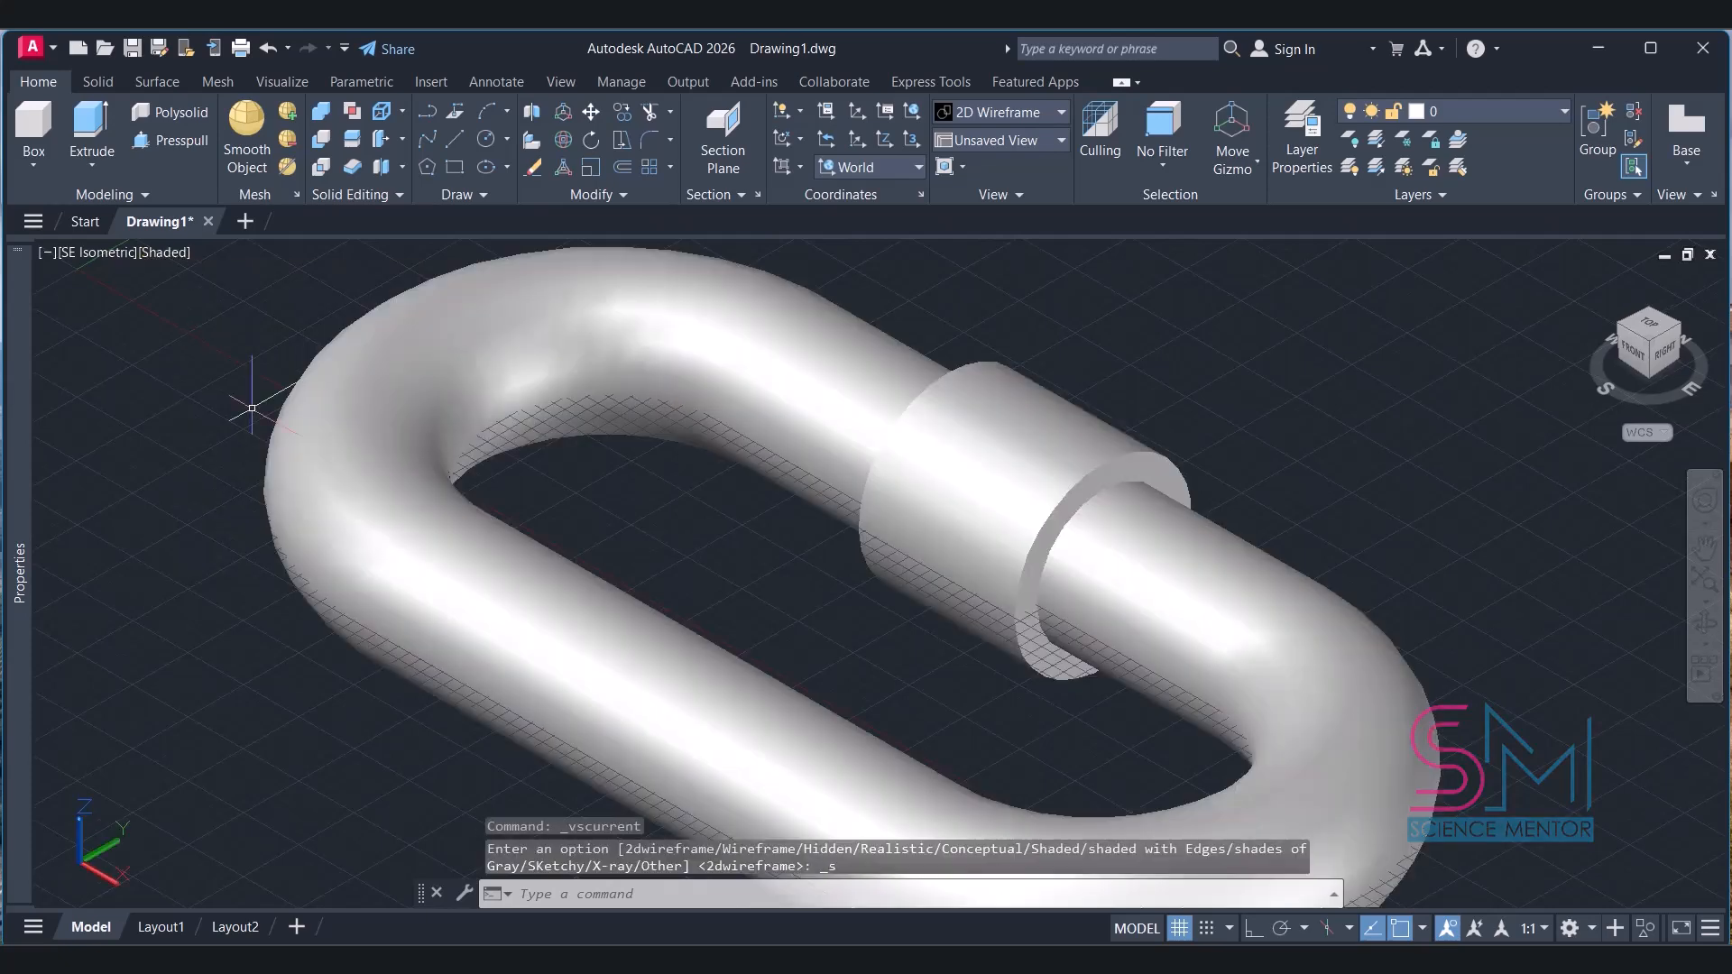
Fillet the cylinder's right circular edge with the default radius using Fillet Edge.
{"action": "left_click", "coordinate": [1649, 326]}
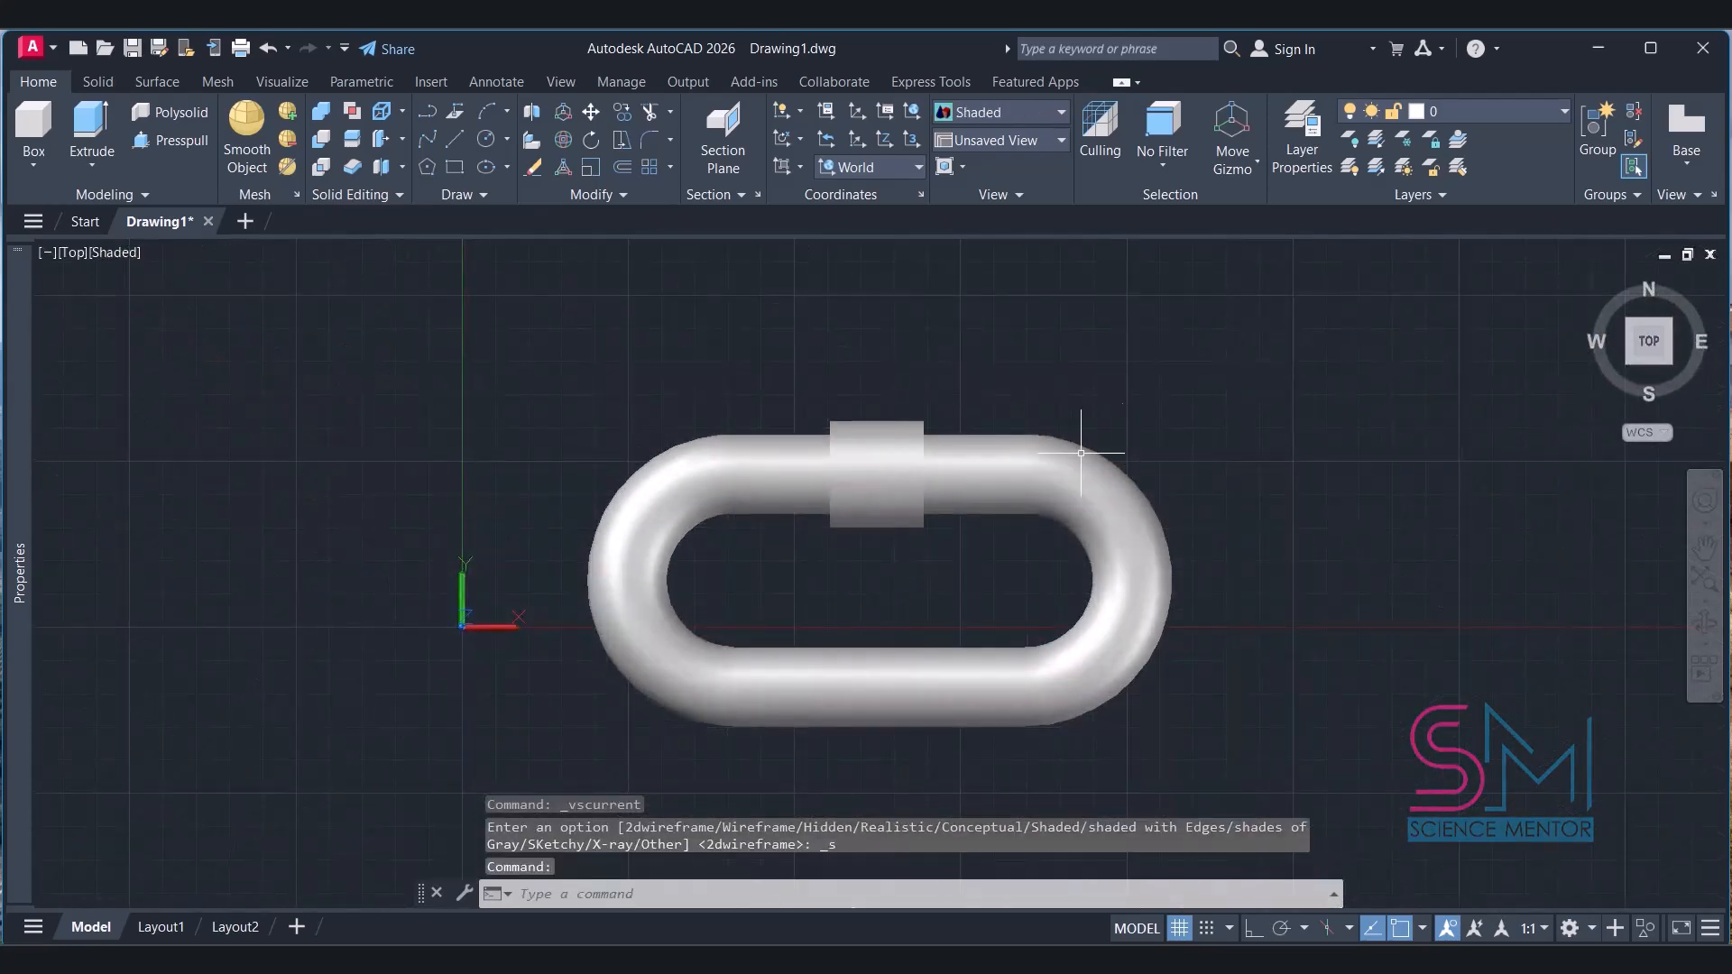
{"action": "scroll", "coordinate": [960, 458], "scroll_direction": "up", "scroll_amount": 2}
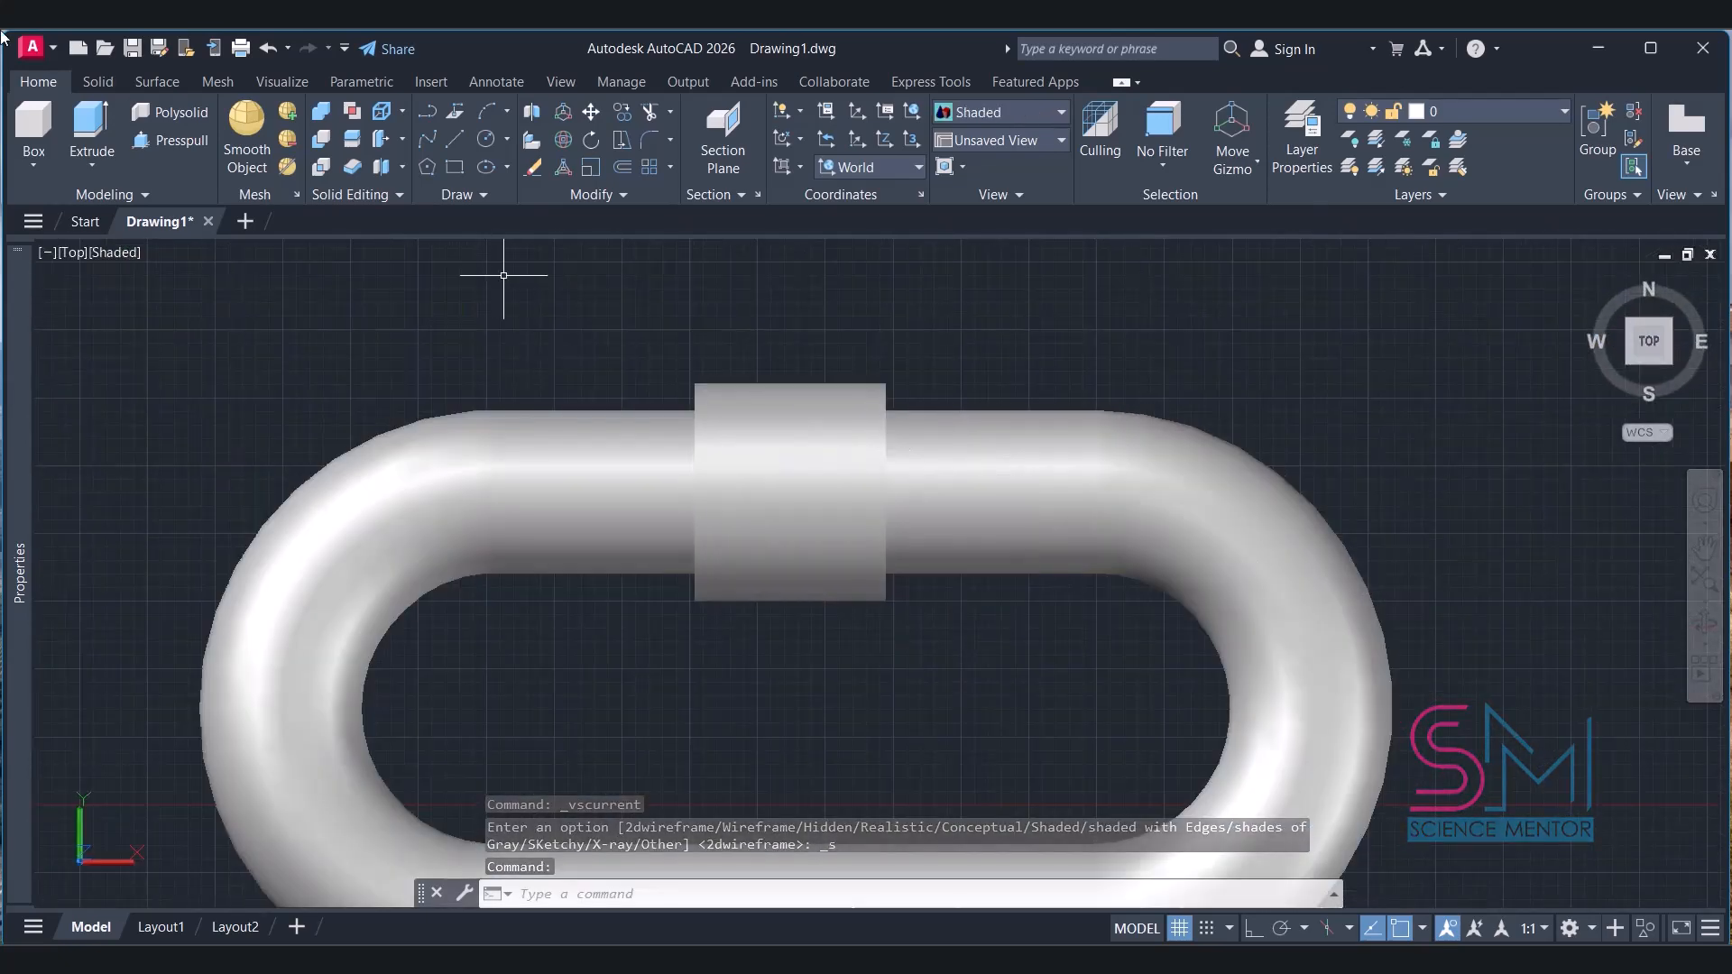
{"action": "left_click", "coordinate": [99, 83]}
{"action": "left_click", "coordinate": [818, 126]}
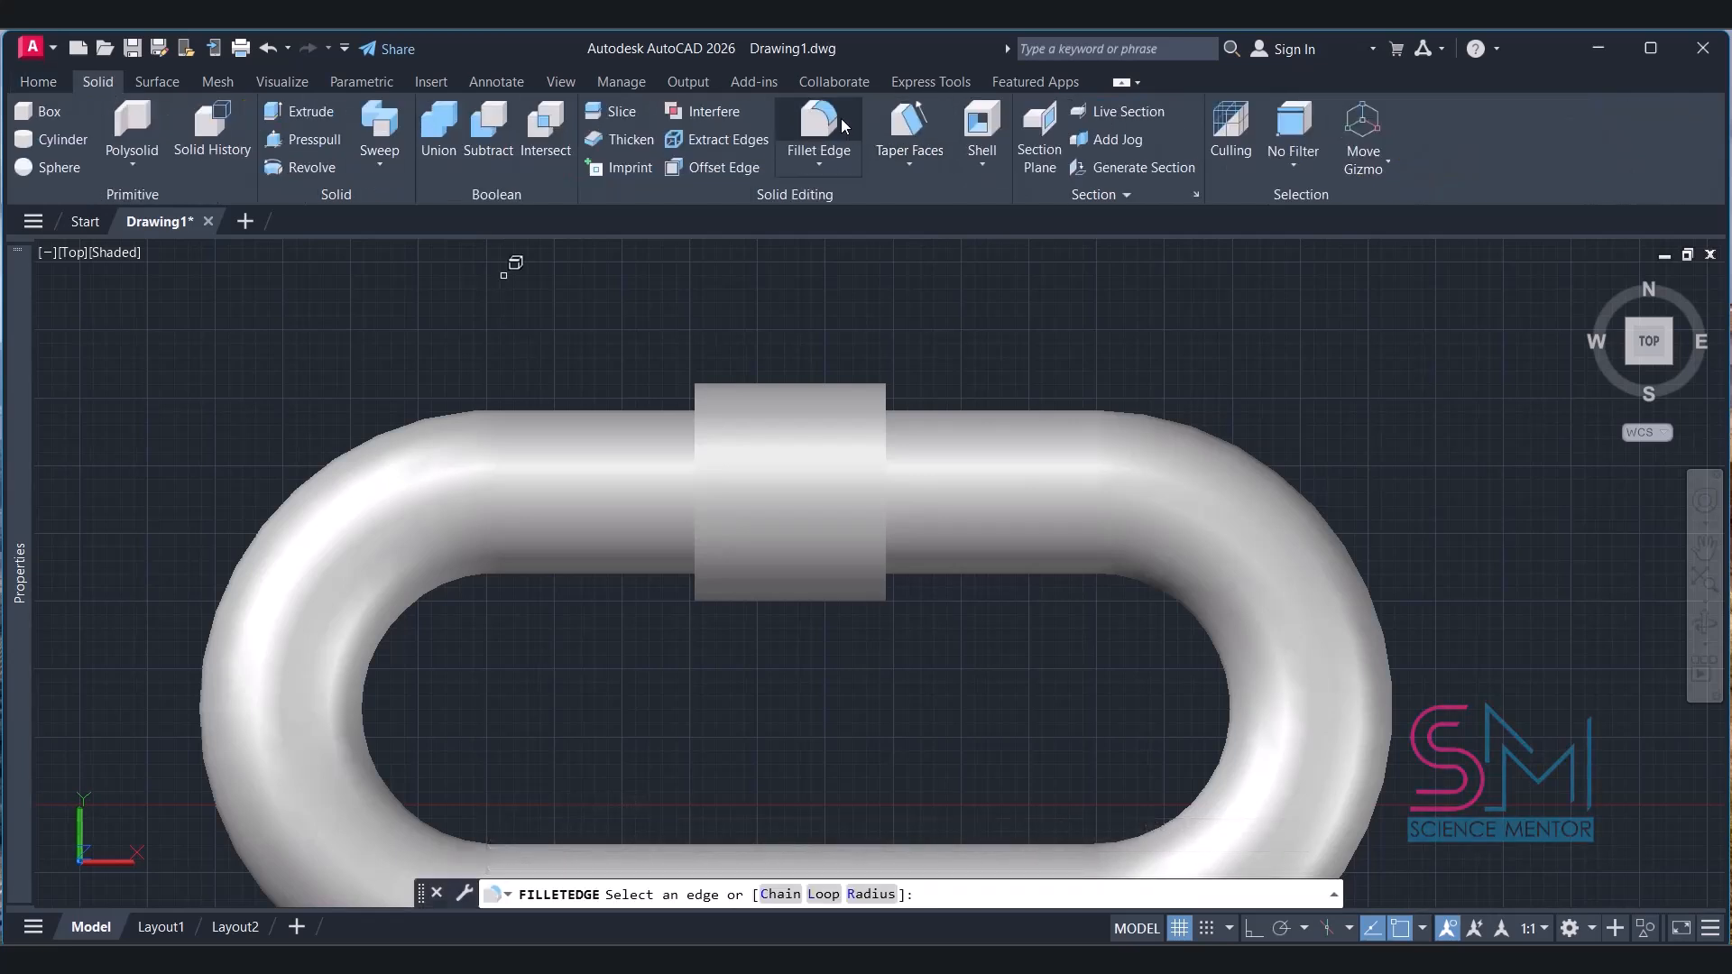
{"action": "left_click", "coordinate": [885, 471]}
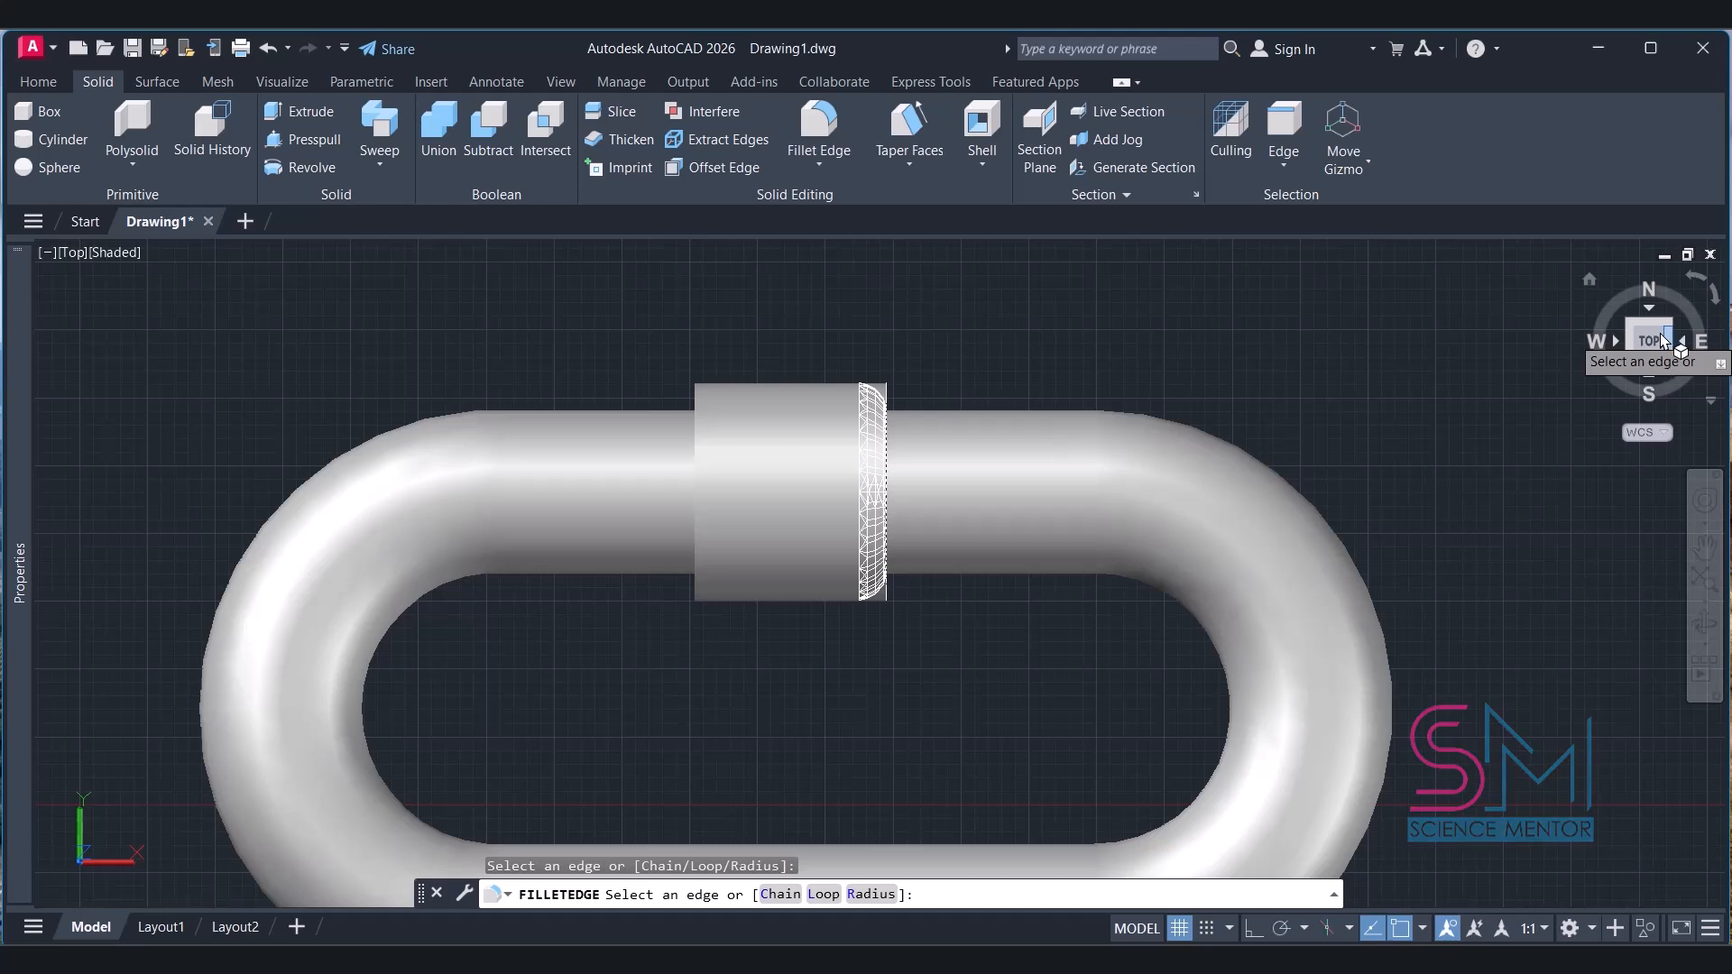
{"action": "scroll", "coordinate": [1683, 334], "scroll_direction": "down", "scroll_amount": 4}
{"action": "scroll", "coordinate": [1693, 361], "scroll_direction": "up", "scroll_amount": 2}
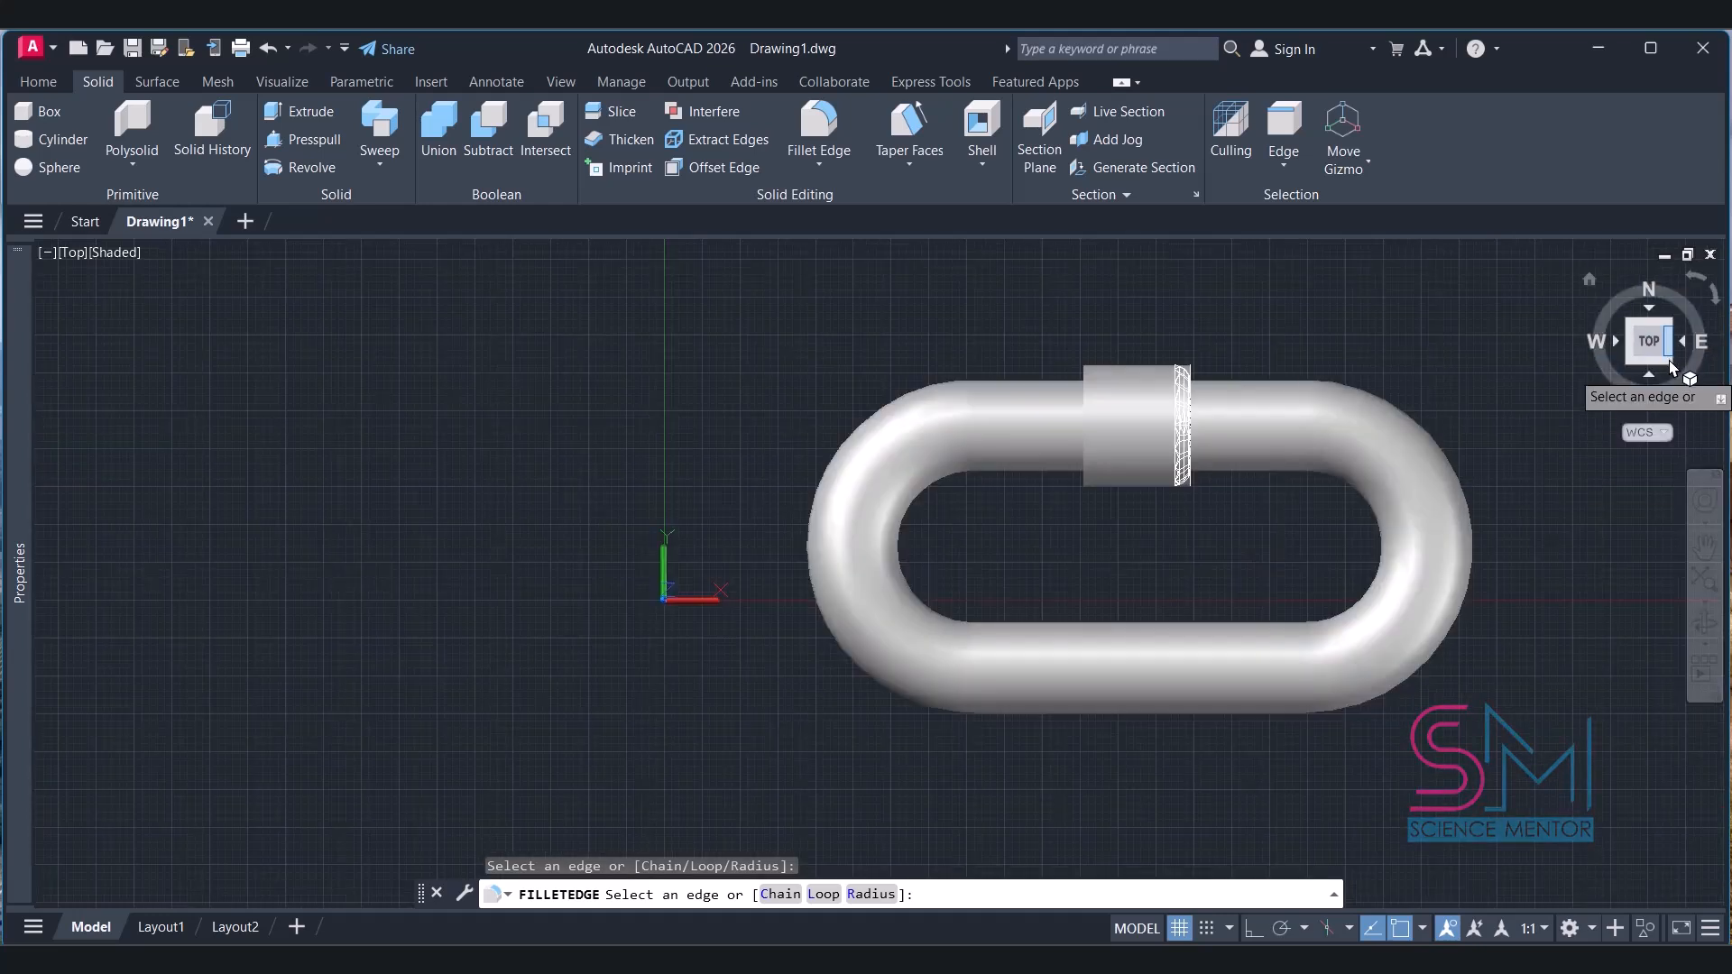
{"action": "left_click", "coordinate": [1672, 366]}
{"action": "scroll", "coordinate": [1065, 496], "scroll_direction": "up", "scroll_amount": 5}
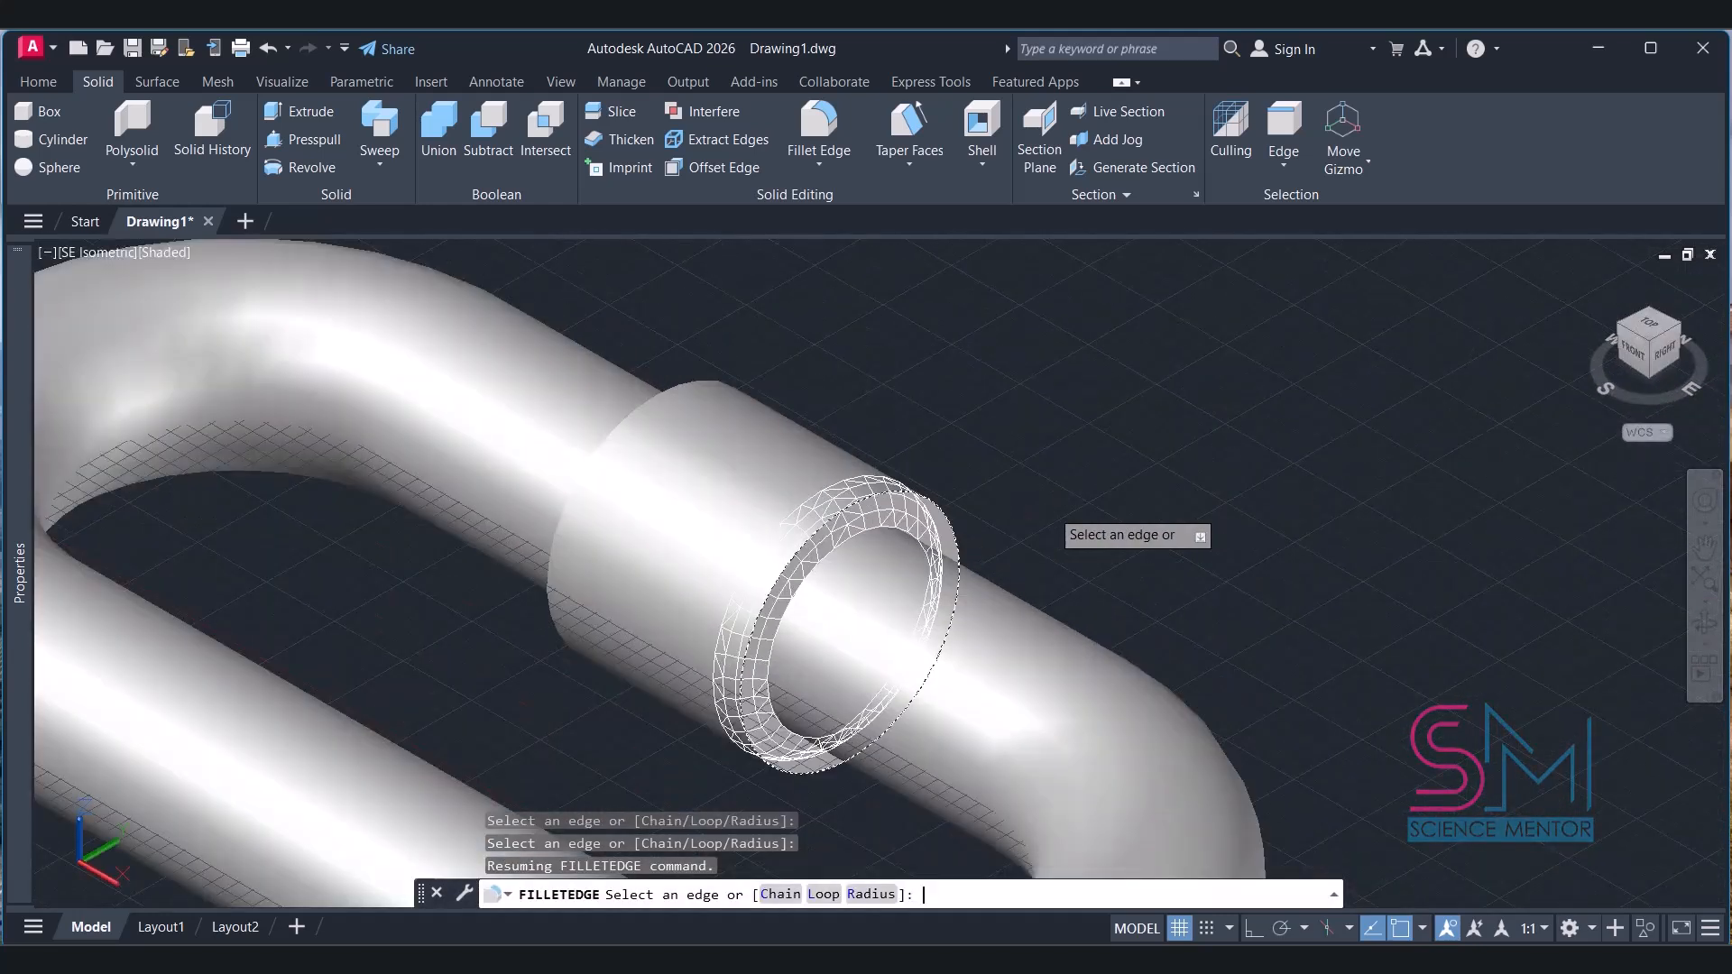
{"action": "key", "text": "Return"}
{"action": "key", "text": "Return"}
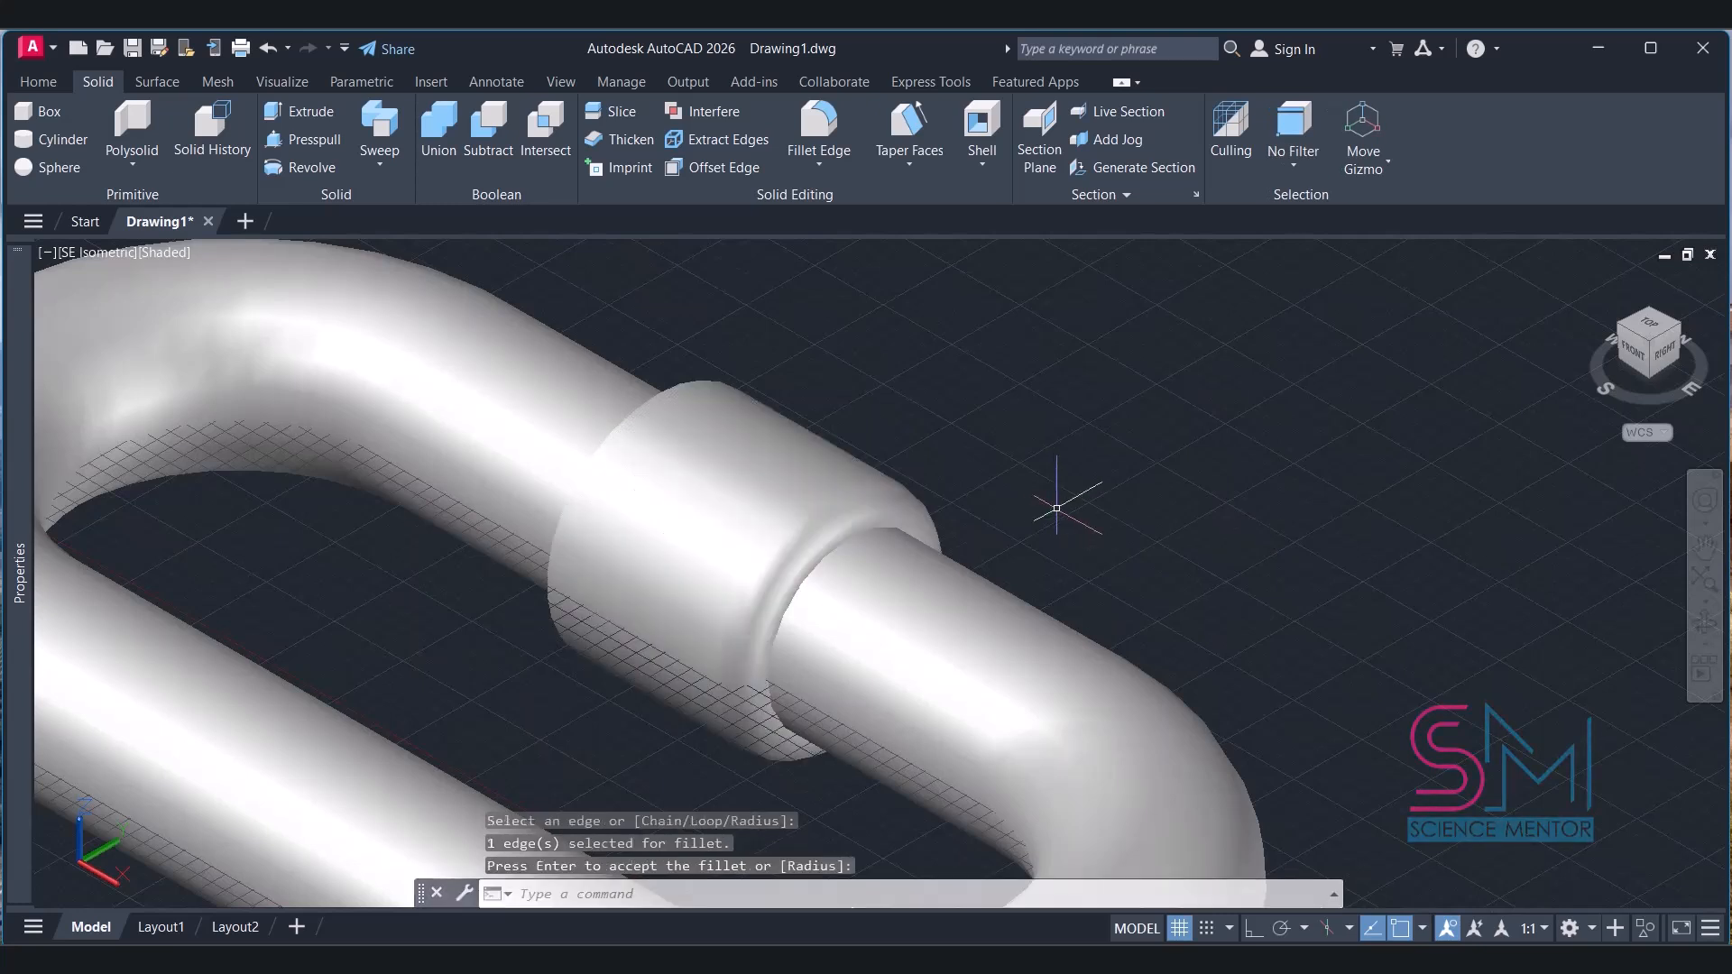
Fillet the cylinder's left circular edge with the default radius using Fillet Edge, and show the link horizontally in the top view.
{"action": "left_click", "coordinate": [821, 122]}
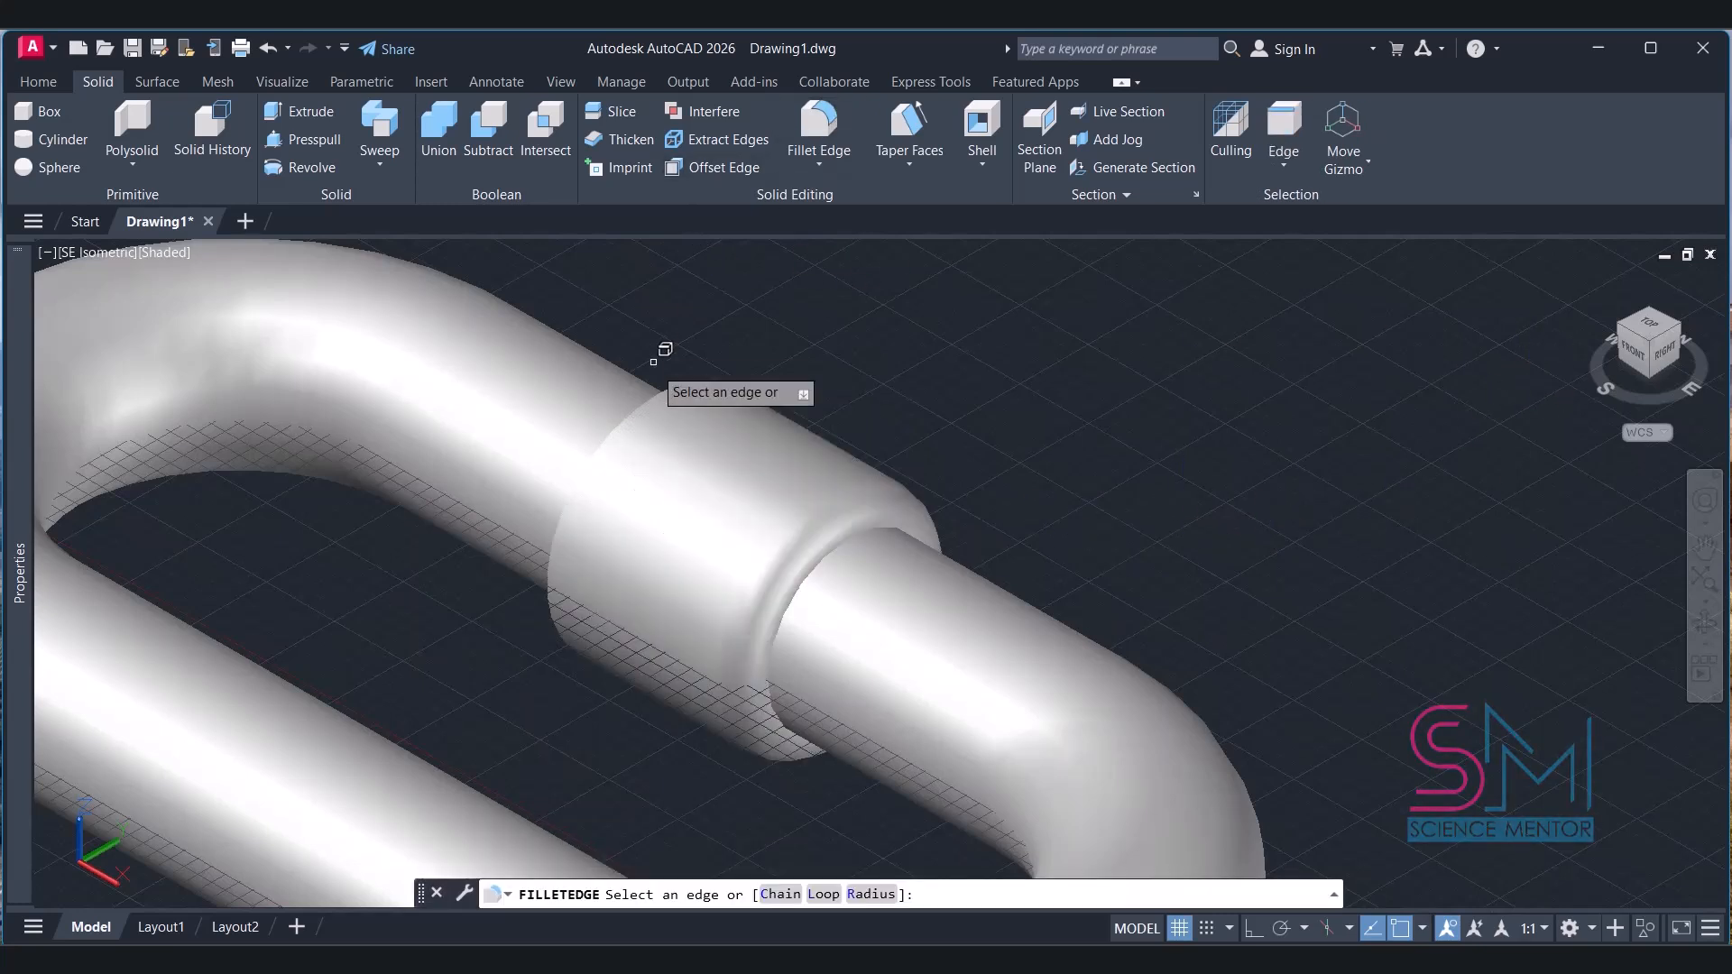
{"action": "left_click", "coordinate": [658, 404]}
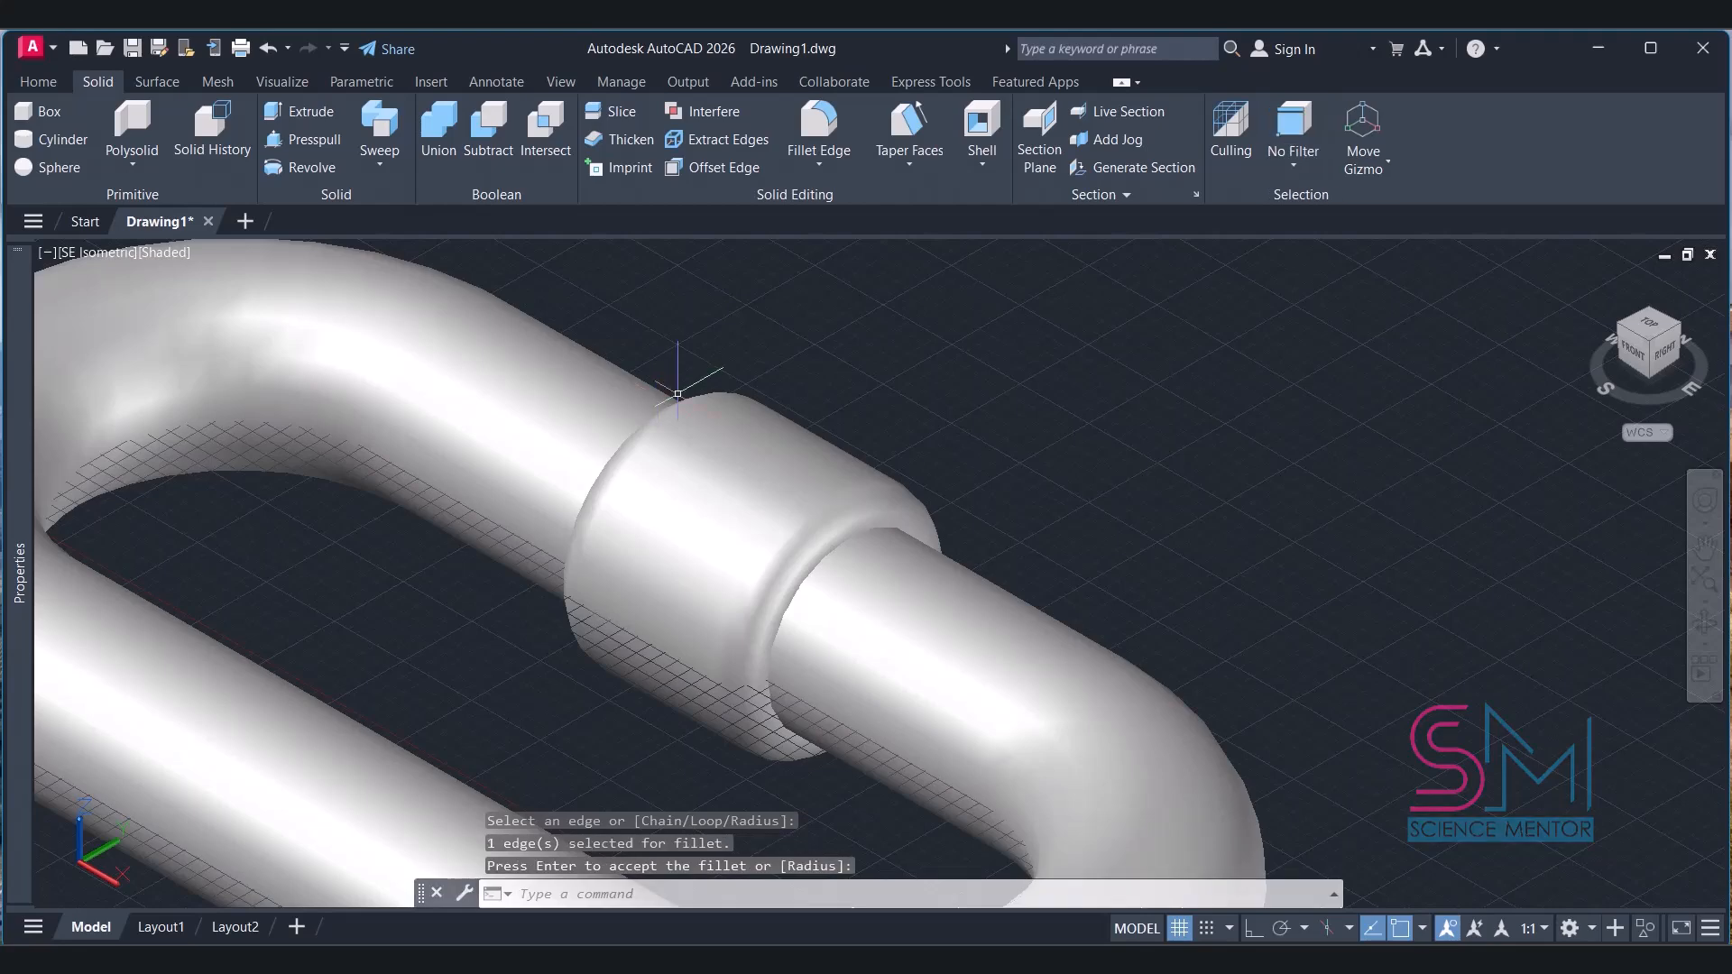
{"action": "left_click", "coordinate": [1658, 332]}
{"action": "key", "text": "Return"}
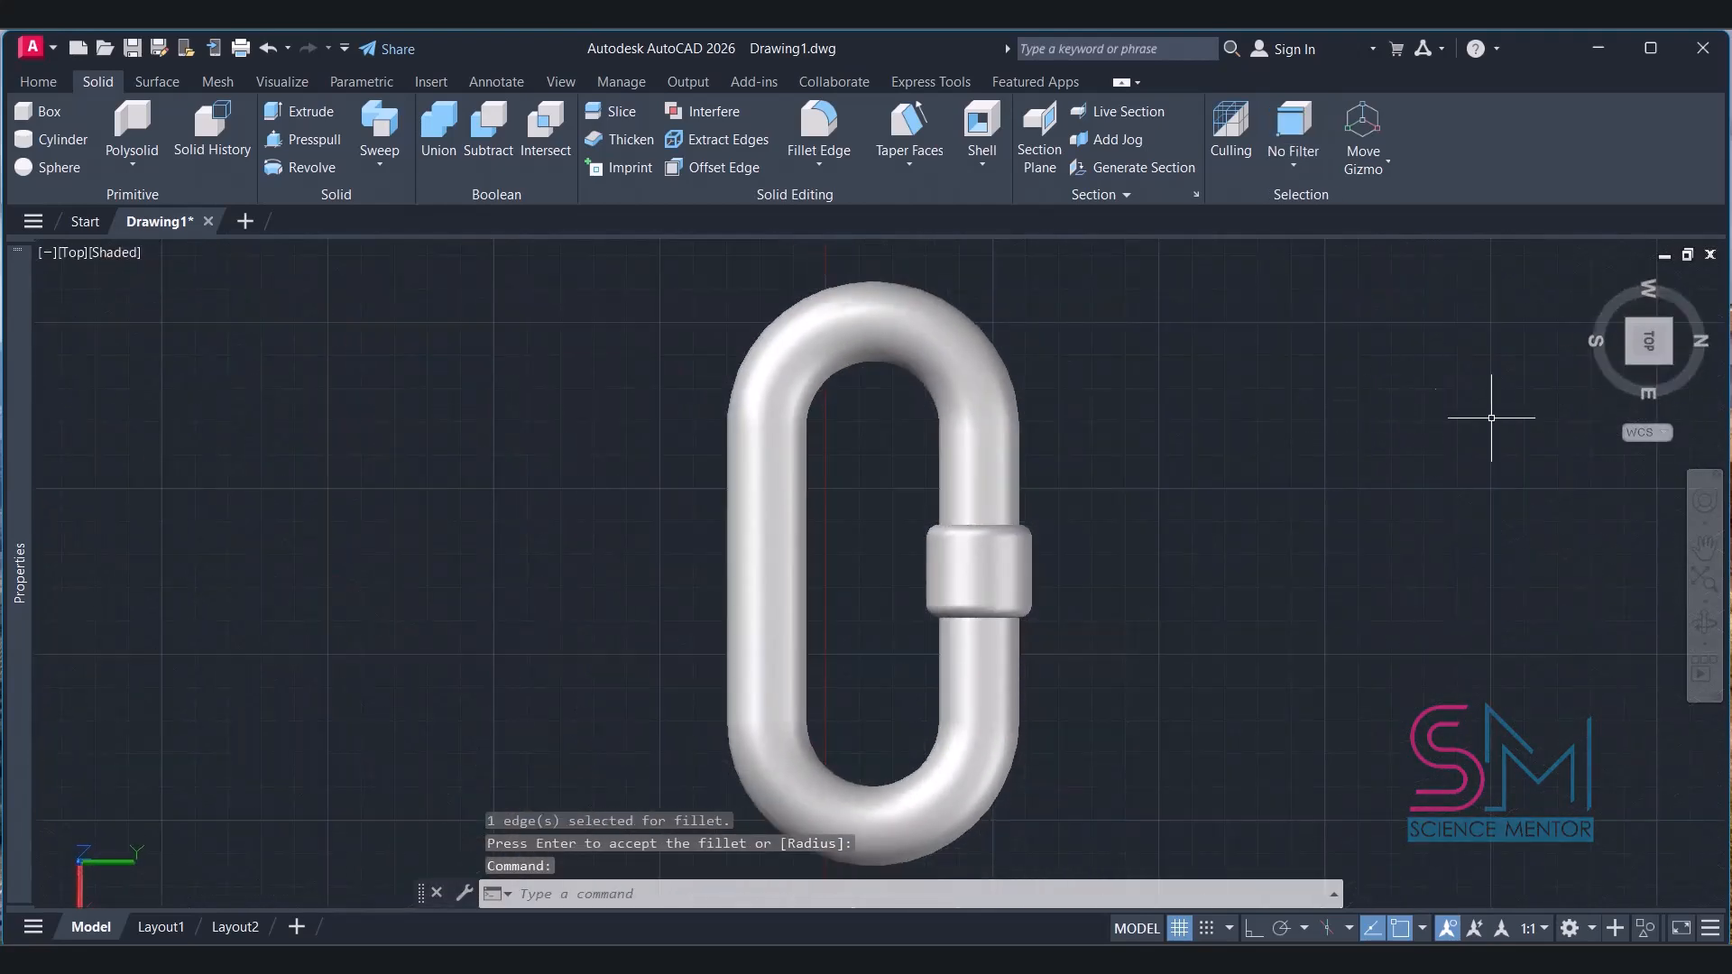
{"action": "left_click", "coordinate": [1680, 302]}
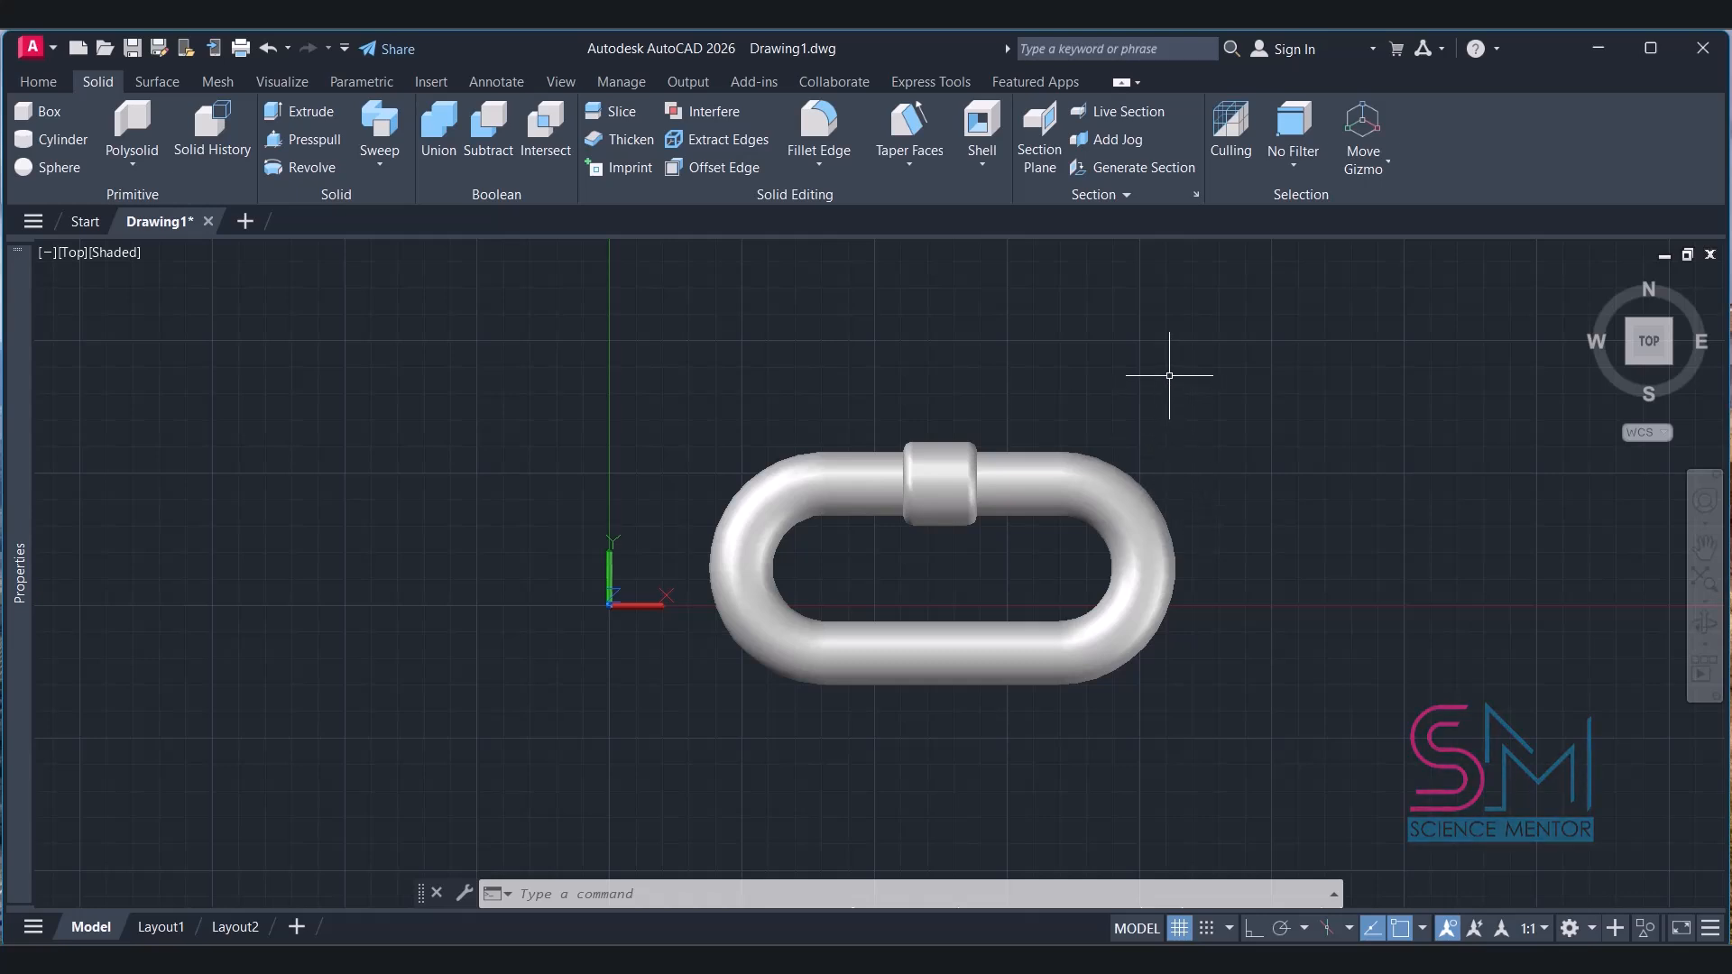
Copy the tube and its sleeve about 25 units along the link's length so the copy overlaps the original link's right end.
{"action": "left_click", "coordinate": [38, 82]}
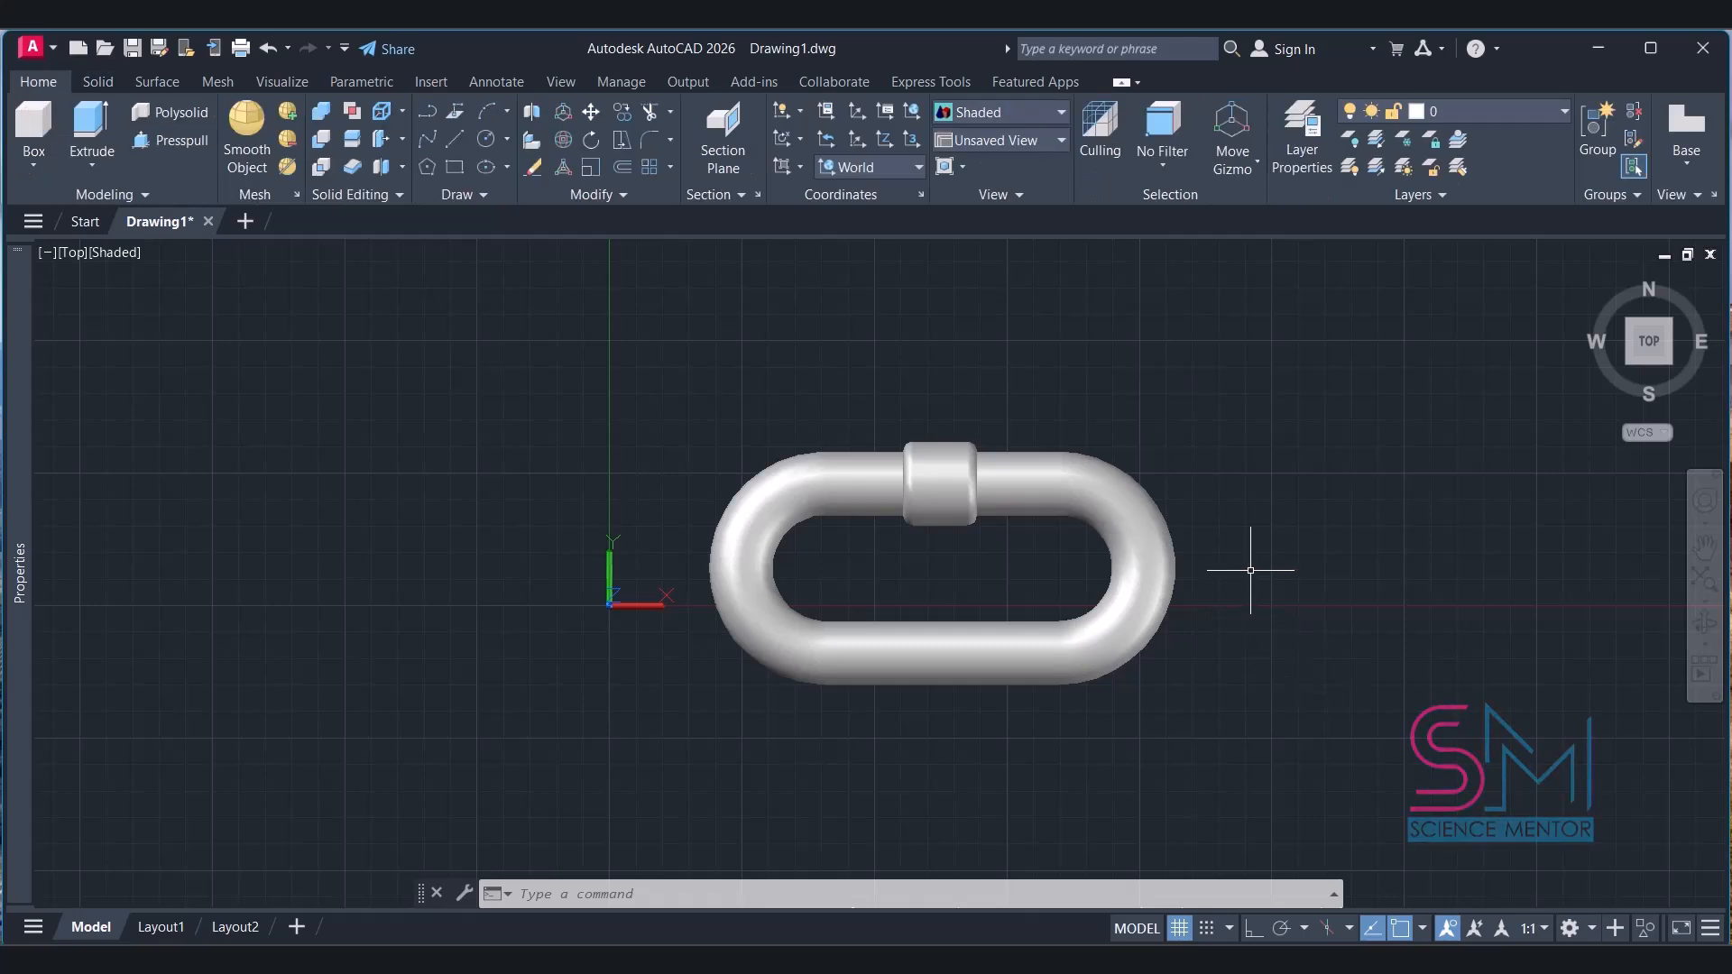
{"action": "mouse_move", "coordinate": [1275, 663]}
{"action": "left_mouse_down"}
{"action": "mouse_move", "coordinate": [836, 715]}
{"action": "mouse_move", "coordinate": [1113, 294]}
{"action": "mouse_move", "coordinate": [1260, 466]}
{"action": "left_mouse_up"}
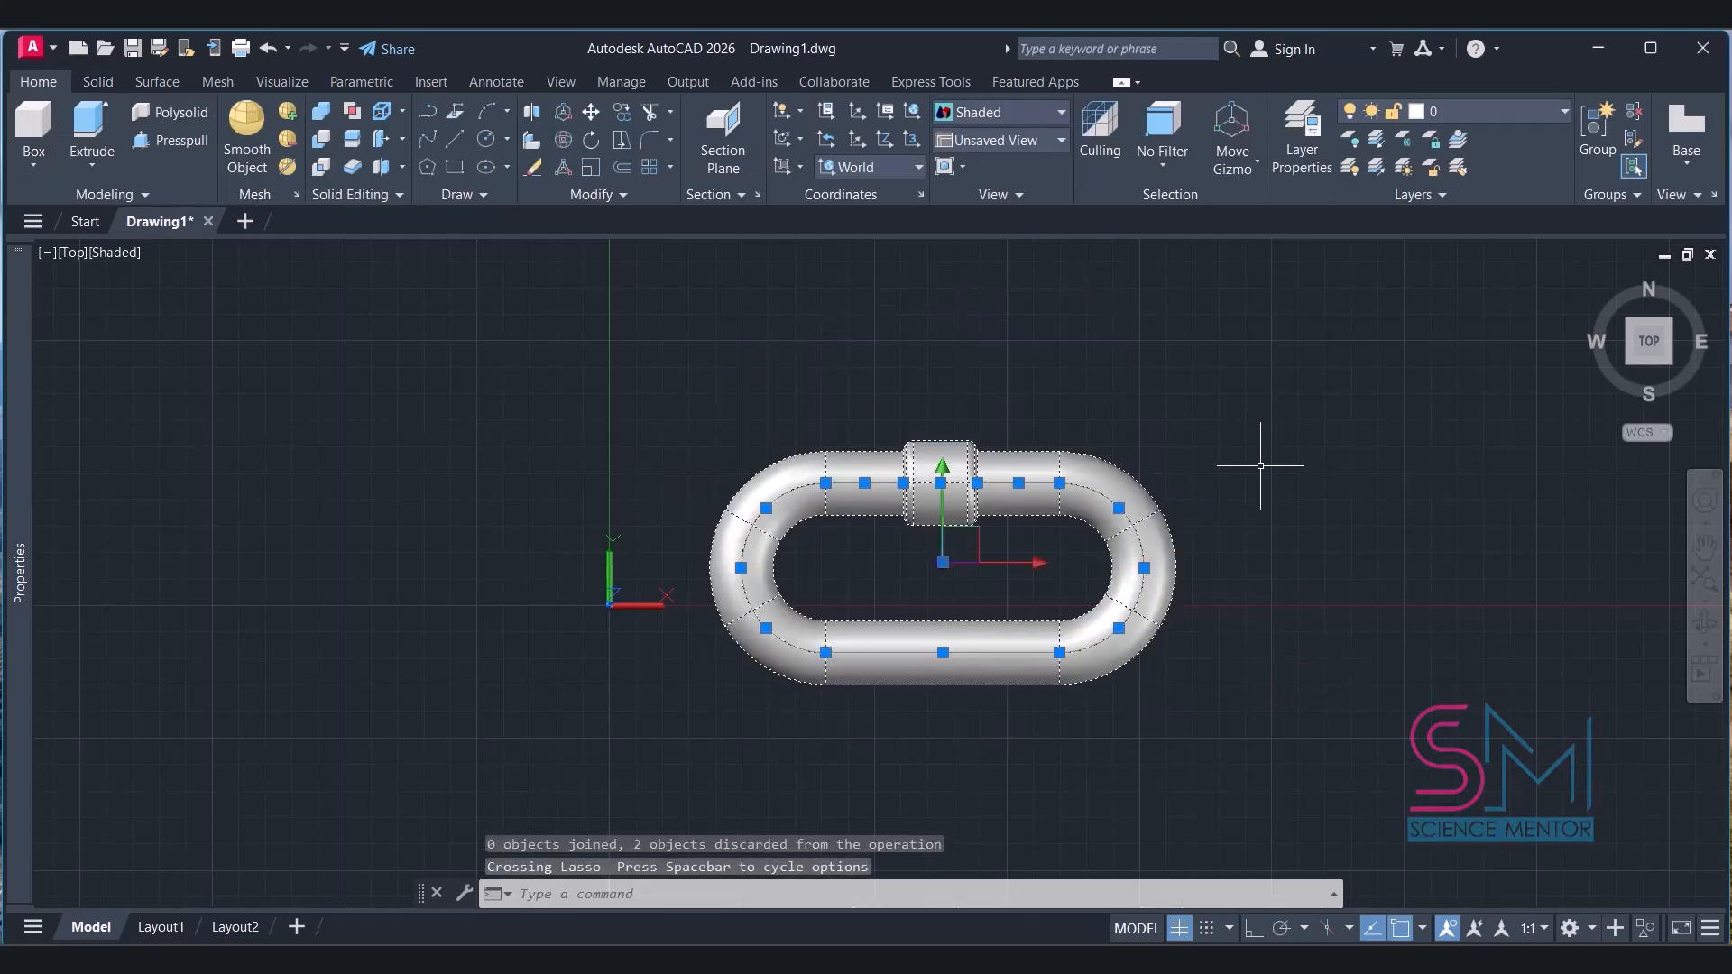
{"action": "left_click", "coordinate": [623, 112]}
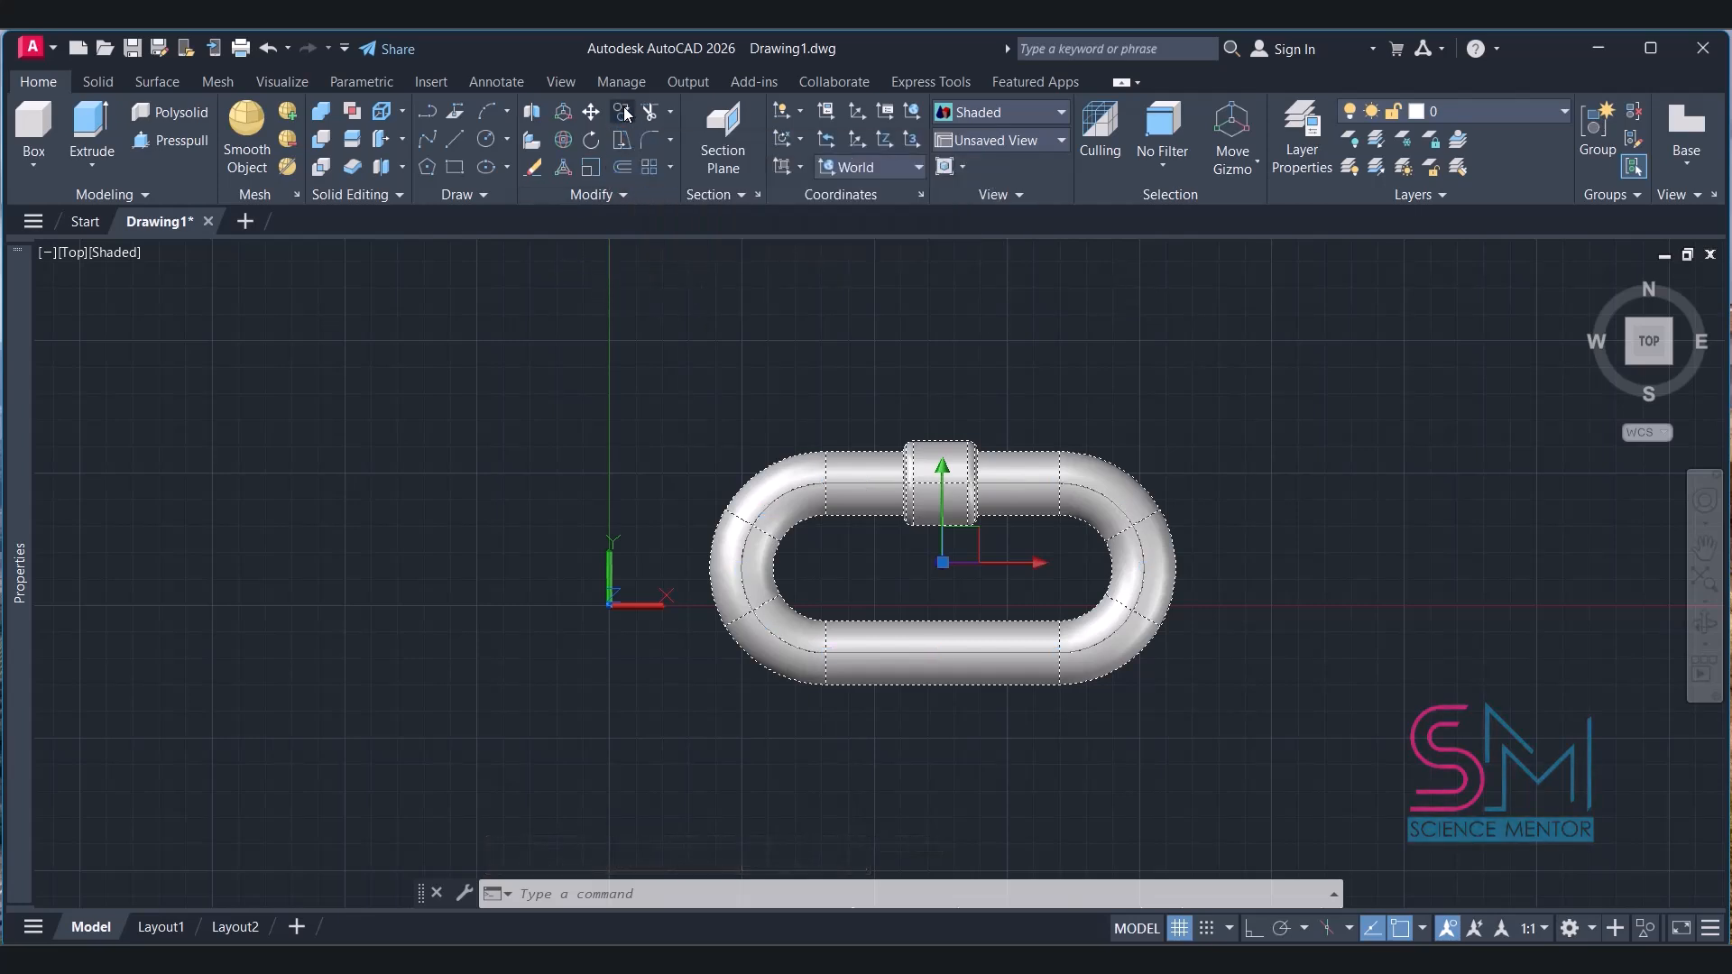
{"action": "left_click", "coordinate": [1054, 569]}
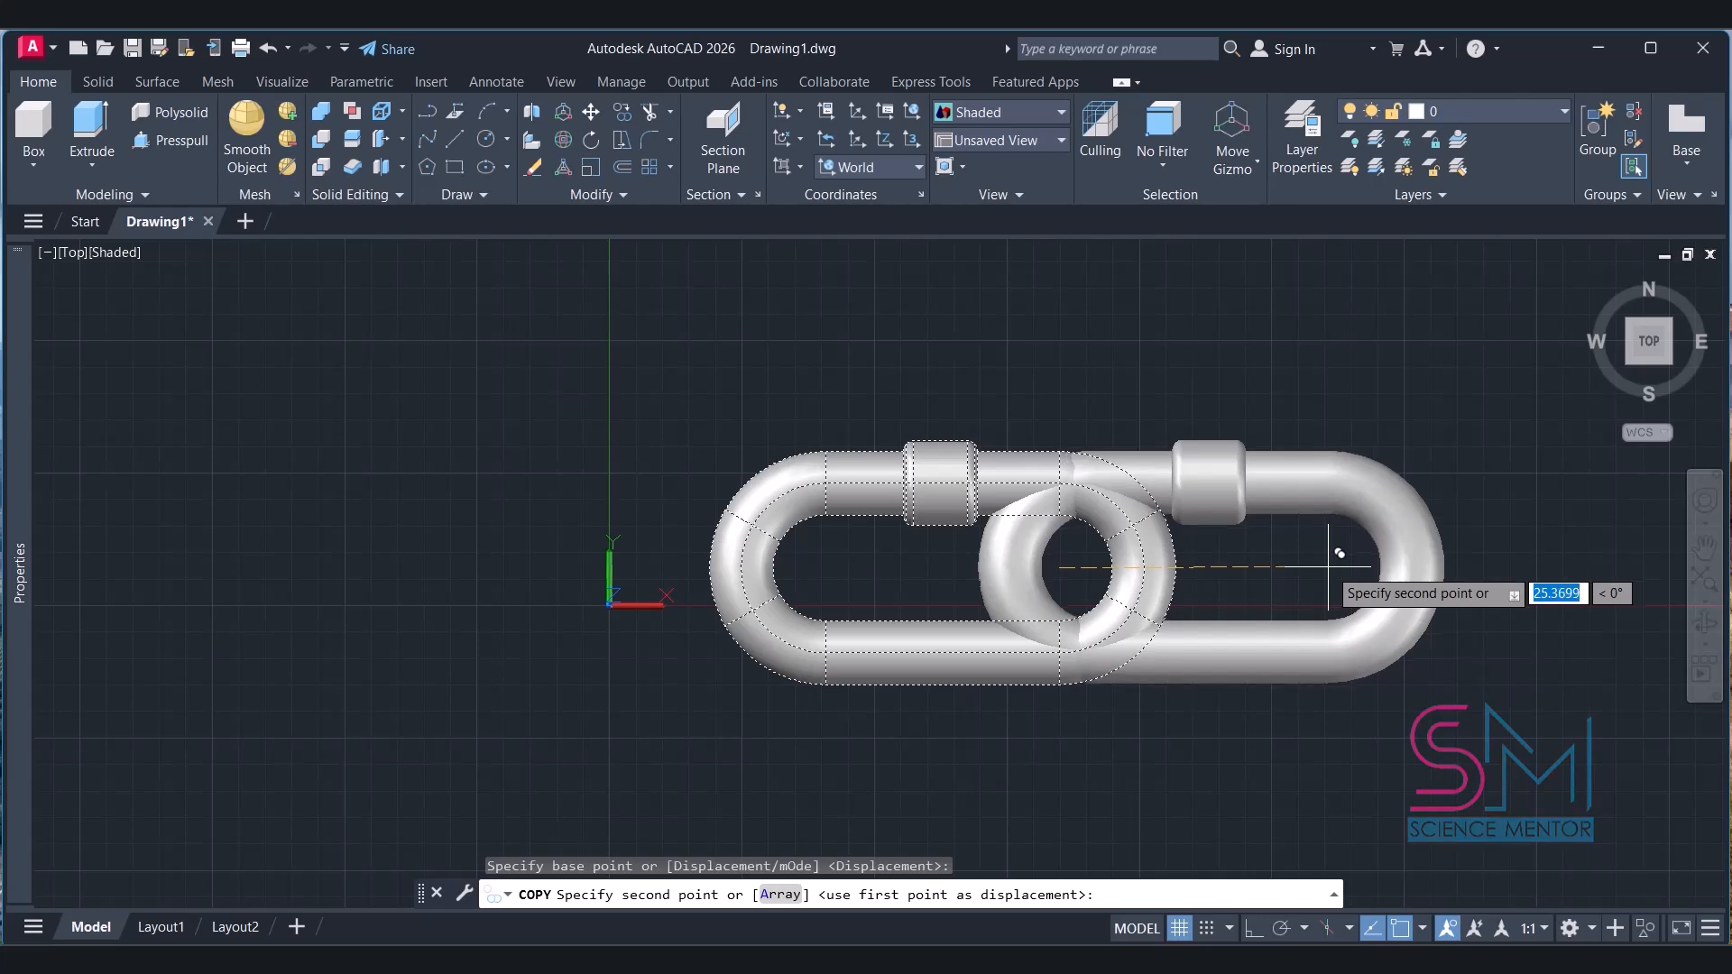
{"action": "left_click", "coordinate": [1328, 567]}
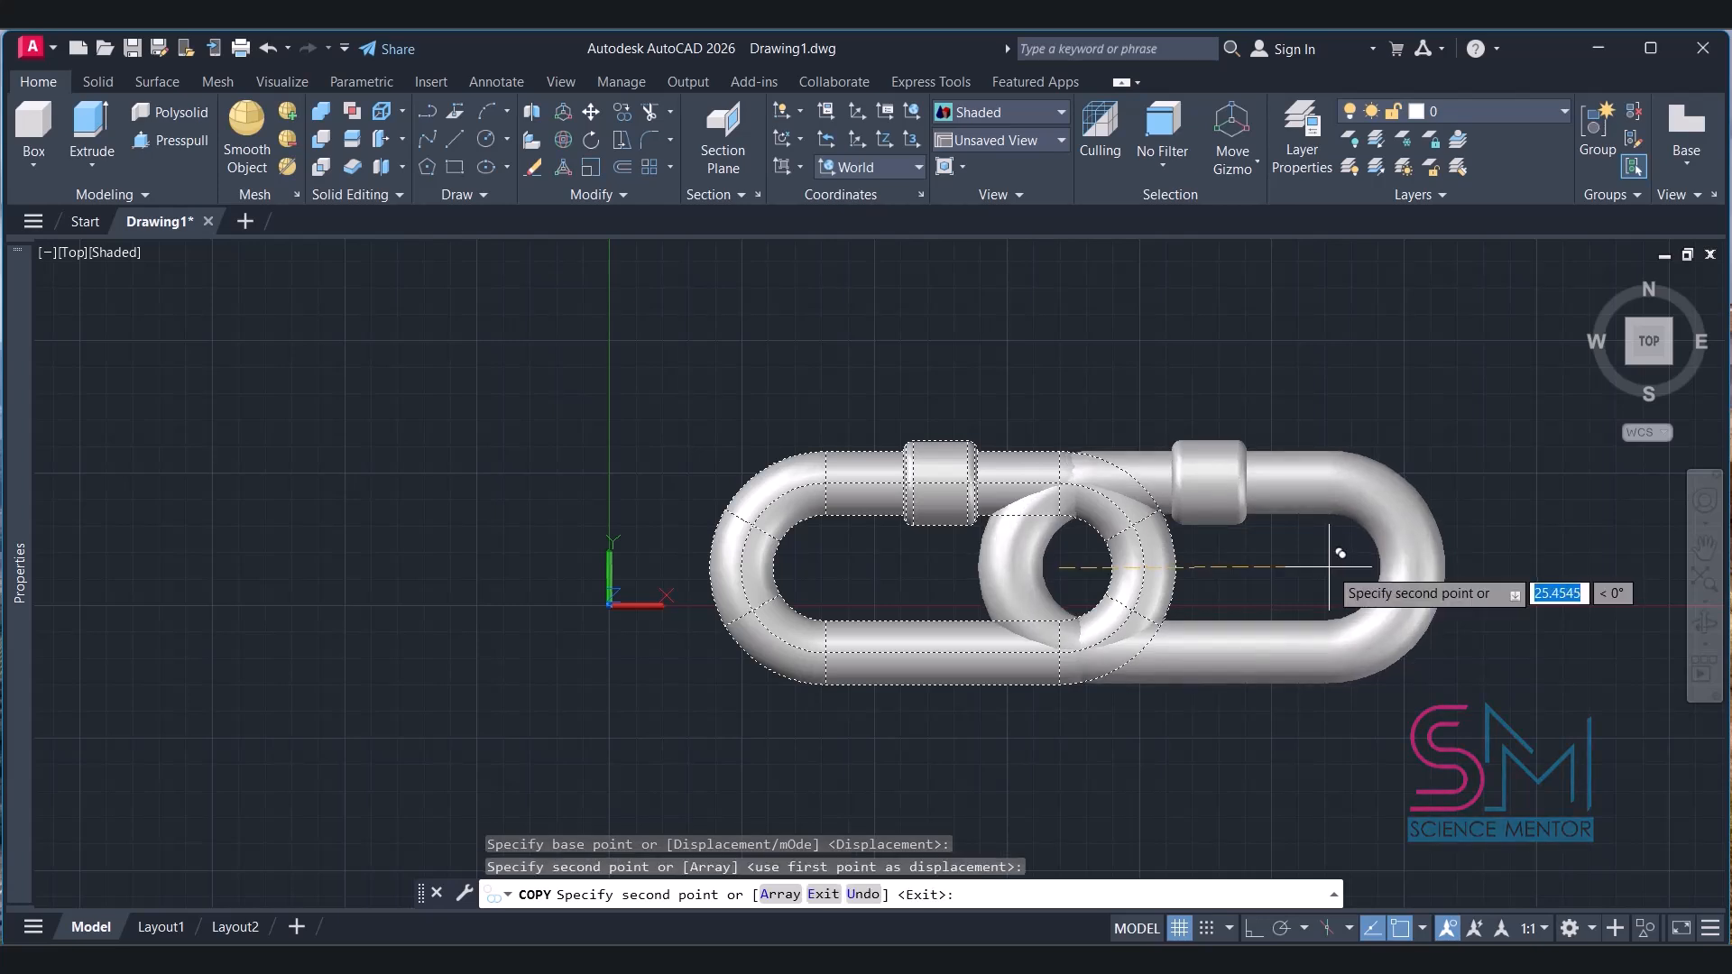
{"action": "key", "text": "Escape"}
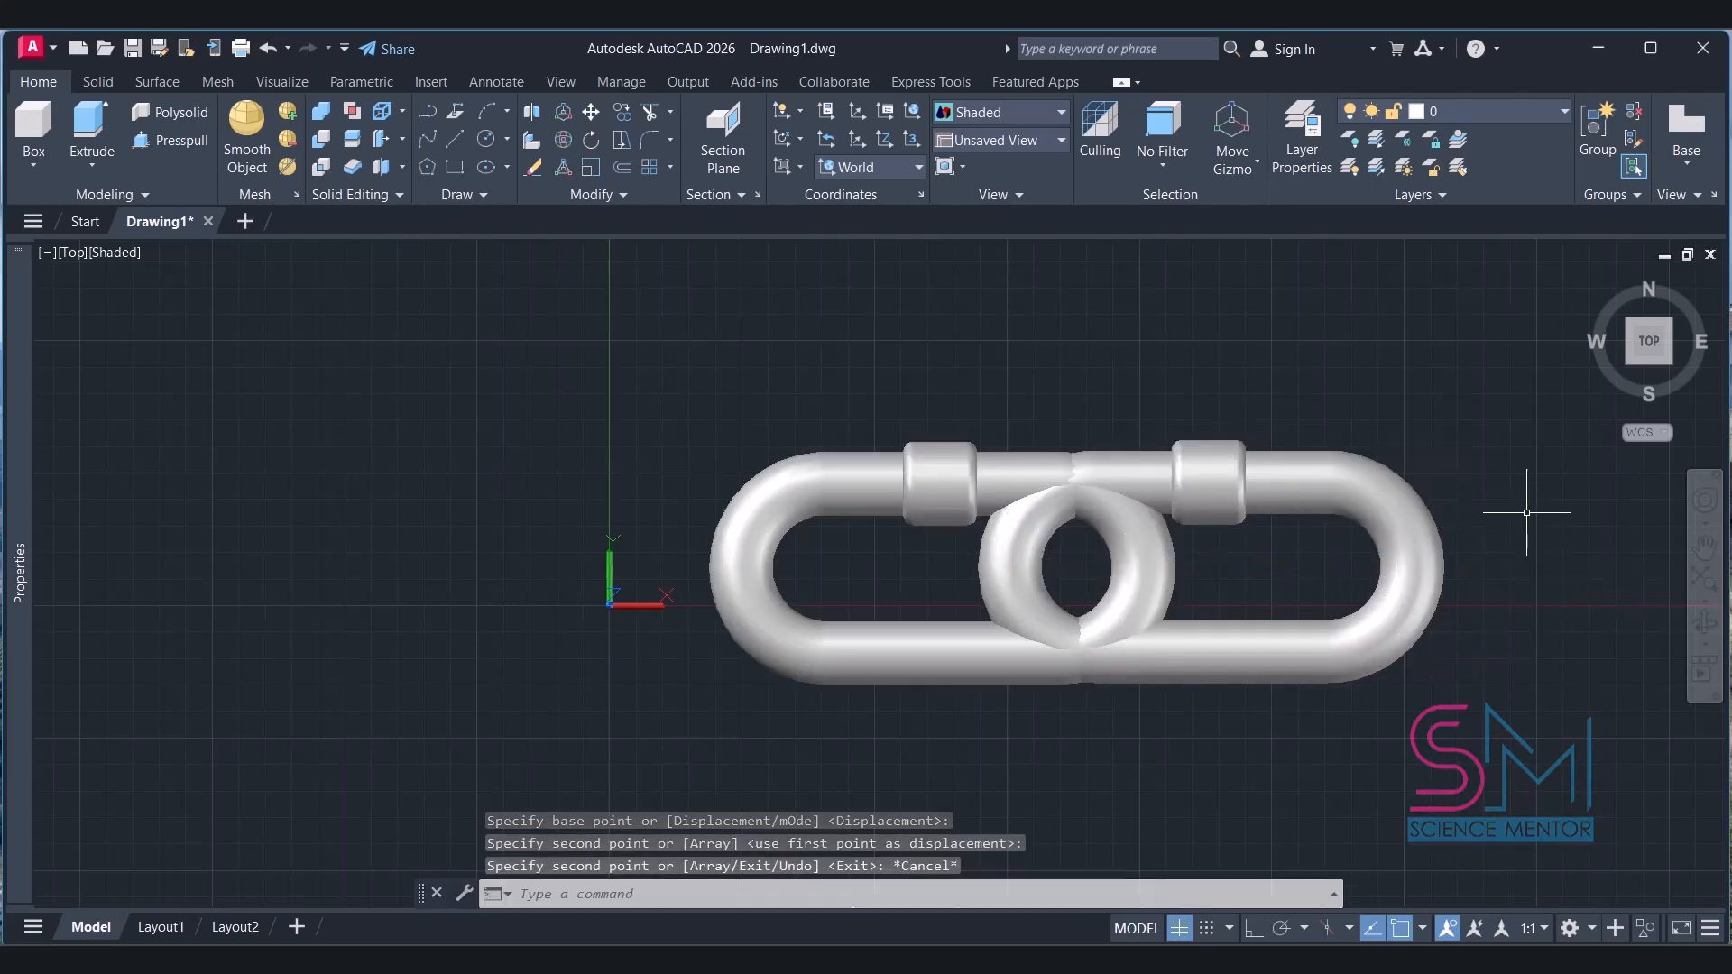
Rotate the copied link with its sleeve 90 degrees about its lengthwise axis using 3D Rotate in the SE isometric view.
{"action": "mouse_move", "coordinate": [1410, 398]}
{"action": "left_mouse_down"}
{"action": "mouse_move", "coordinate": [1263, 433]}
{"action": "mouse_move", "coordinate": [1227, 460]}
{"action": "left_mouse_up"}
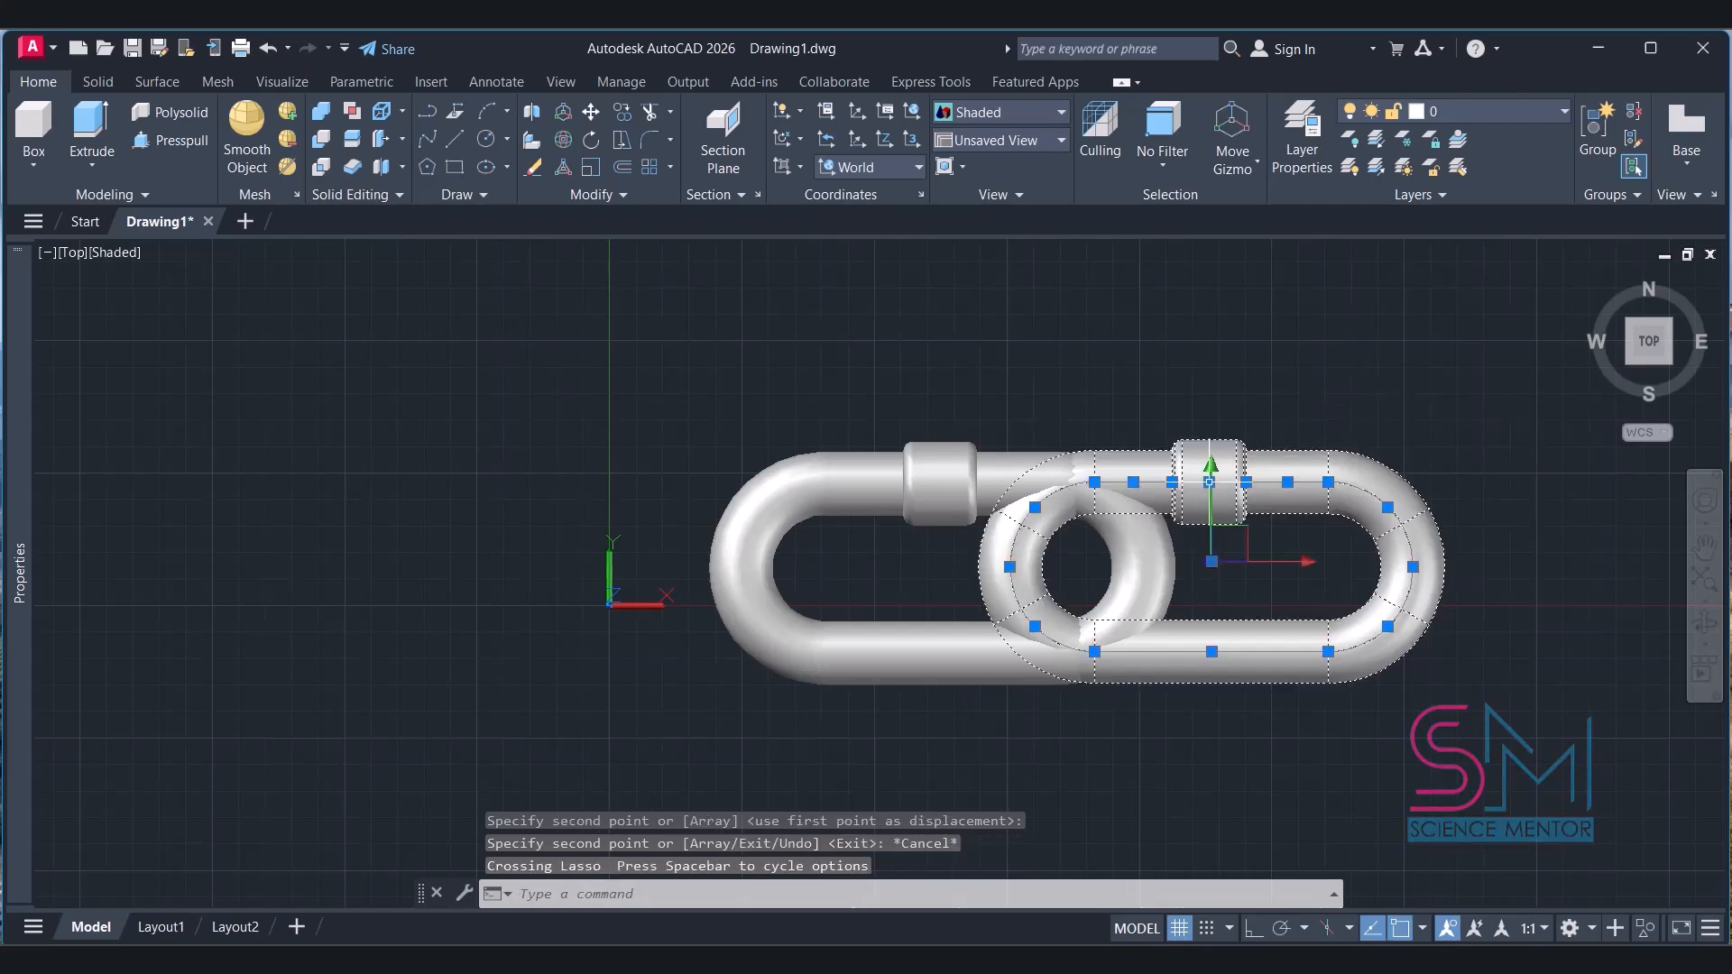
{"action": "left_click", "coordinate": [1669, 369]}
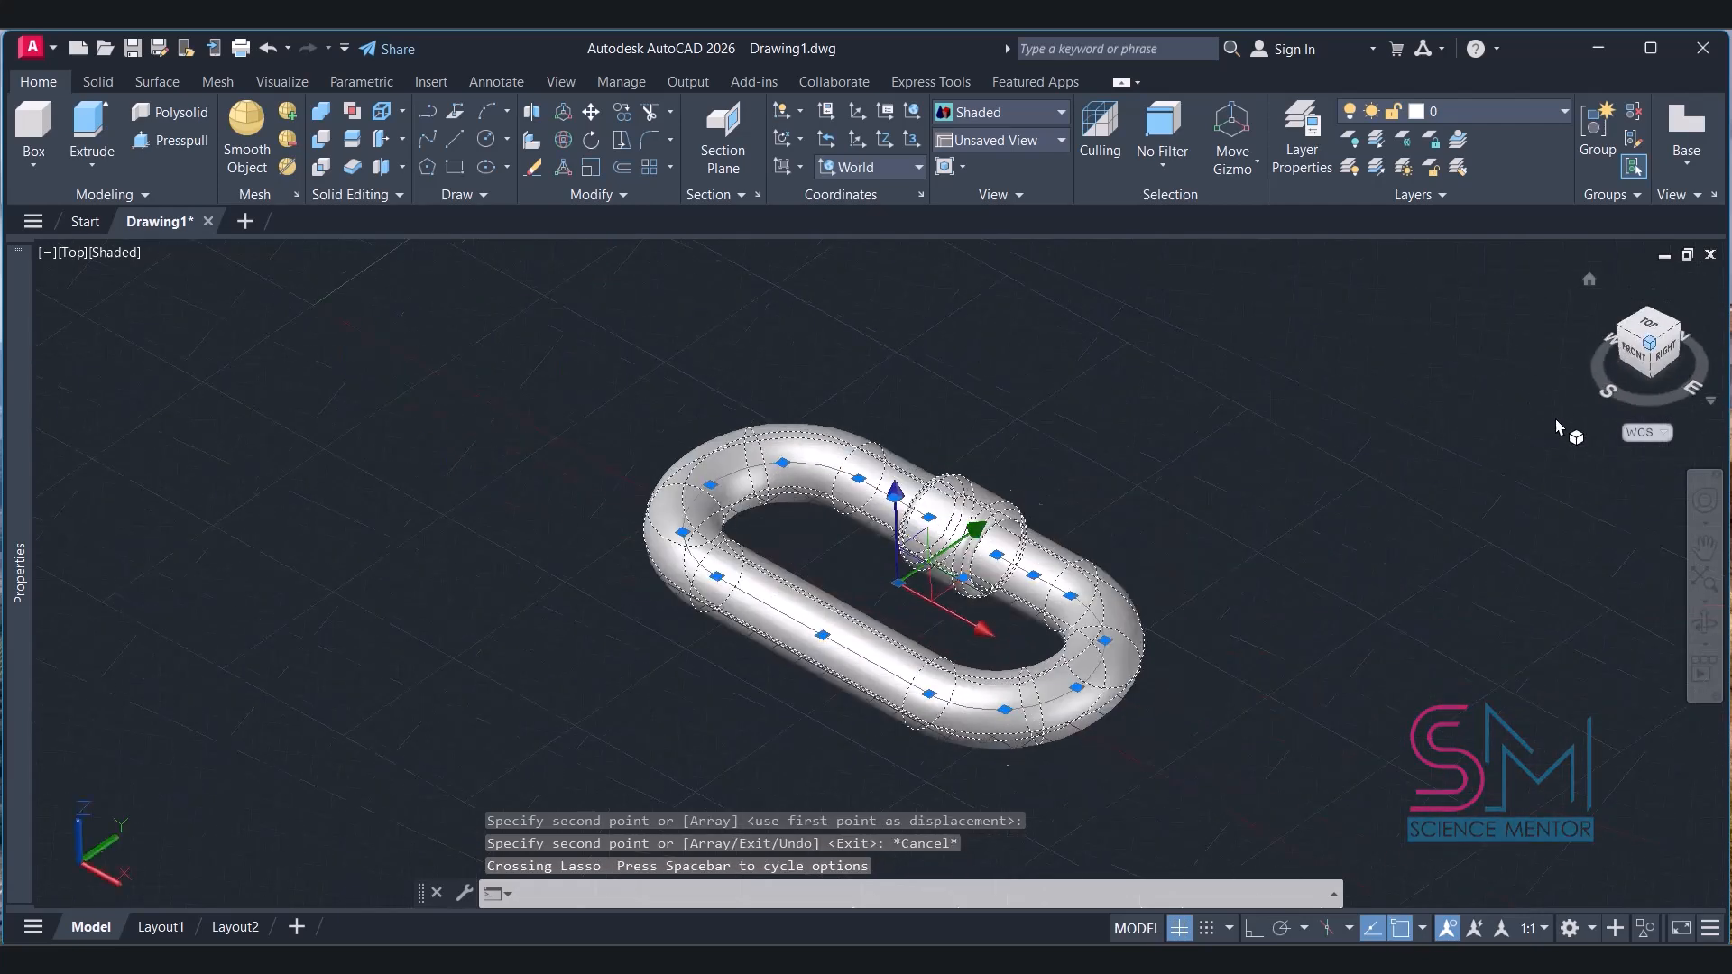
{"action": "left_click", "coordinate": [569, 139]}
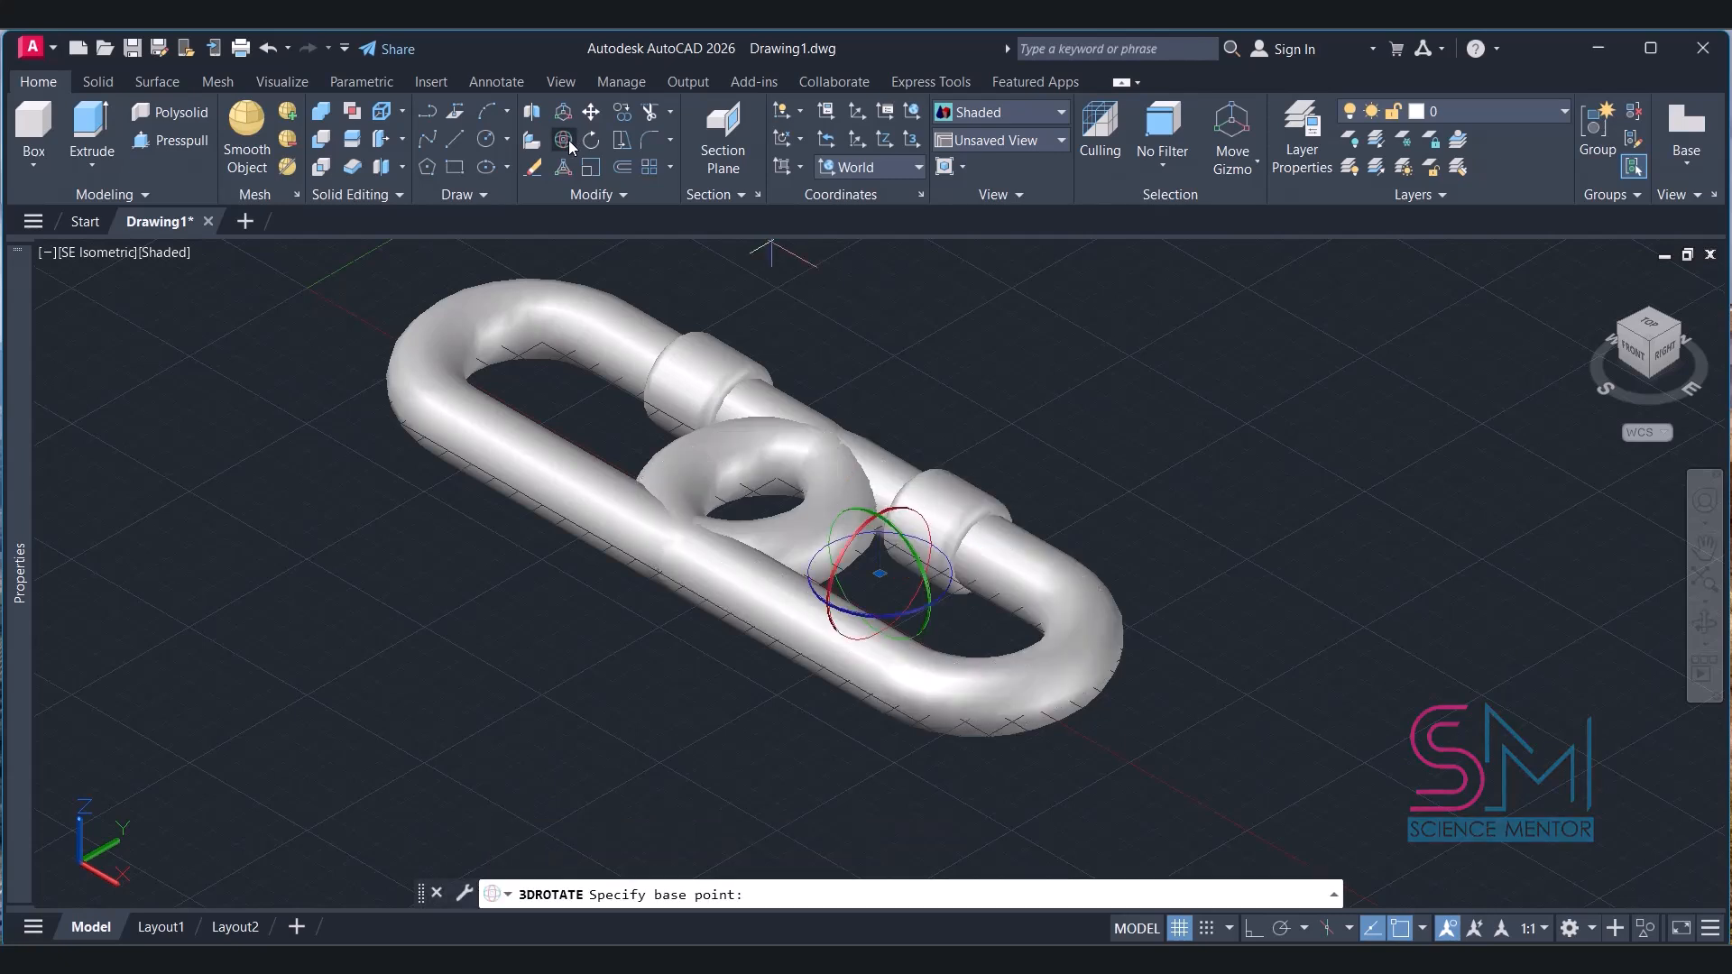
{"action": "left_click", "coordinate": [879, 570]}
{"action": "type", "text": "90"}
{"action": "key", "text": "Return"}
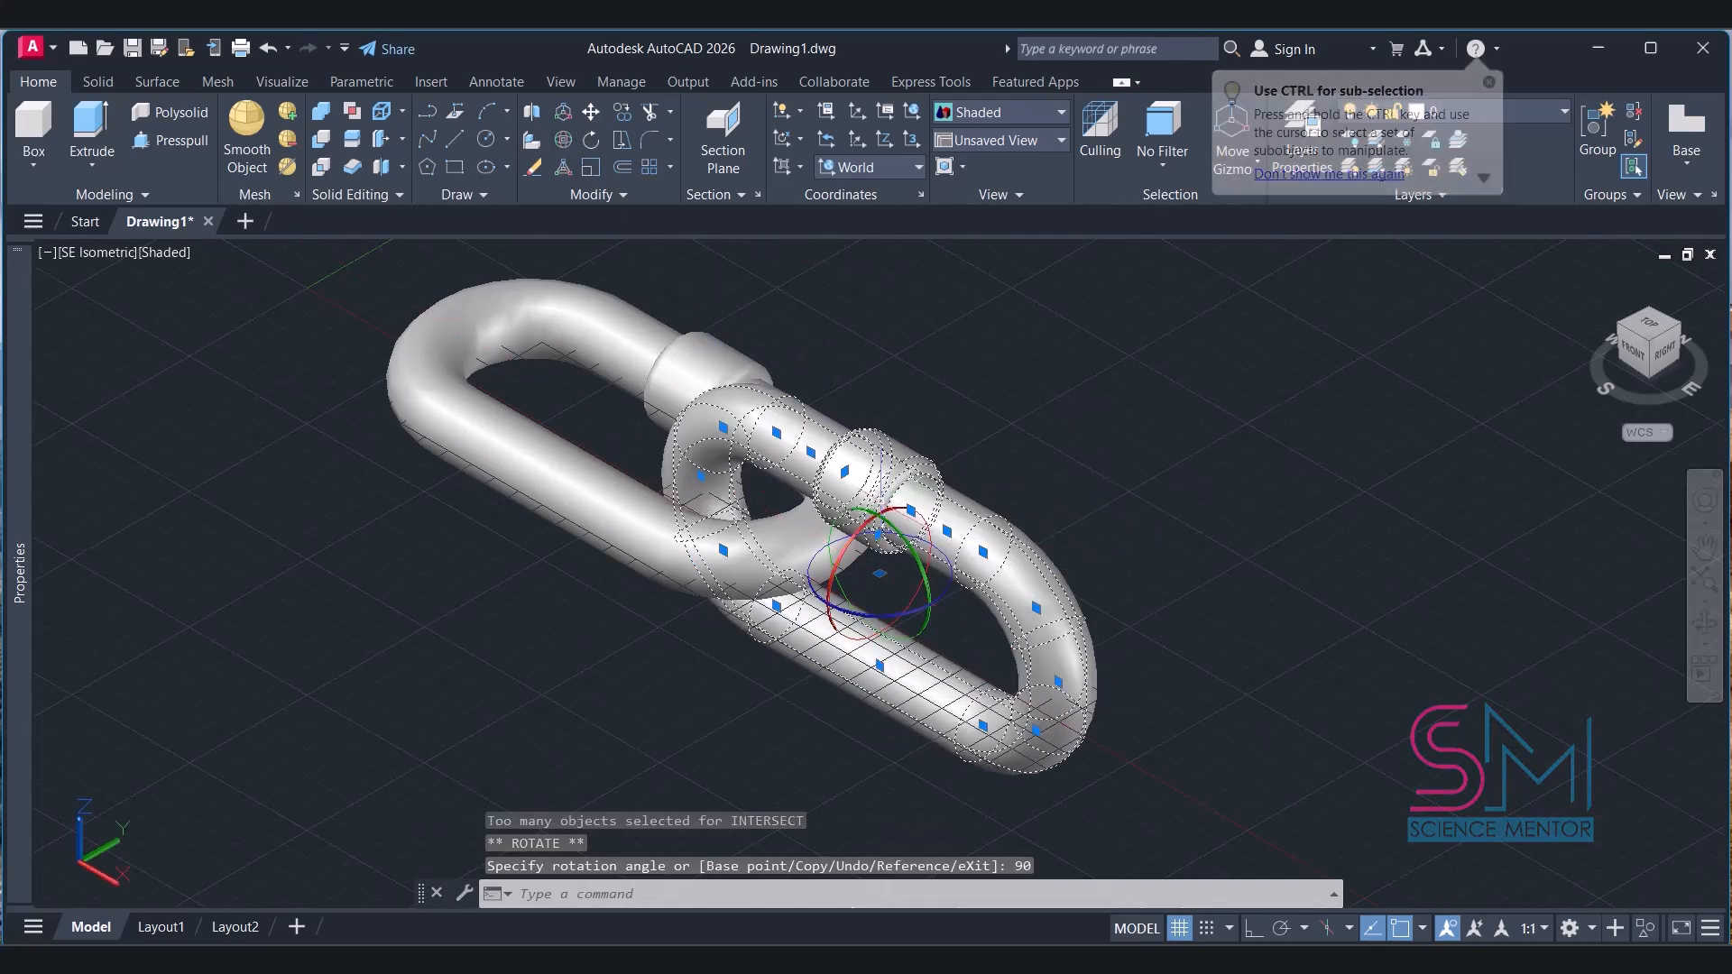
{"action": "key", "text": "Return"}
Check how the rotated link sits in the first one from the top and SE isometric views, ending in the top view.
{"action": "left_click", "coordinate": [1643, 334]}
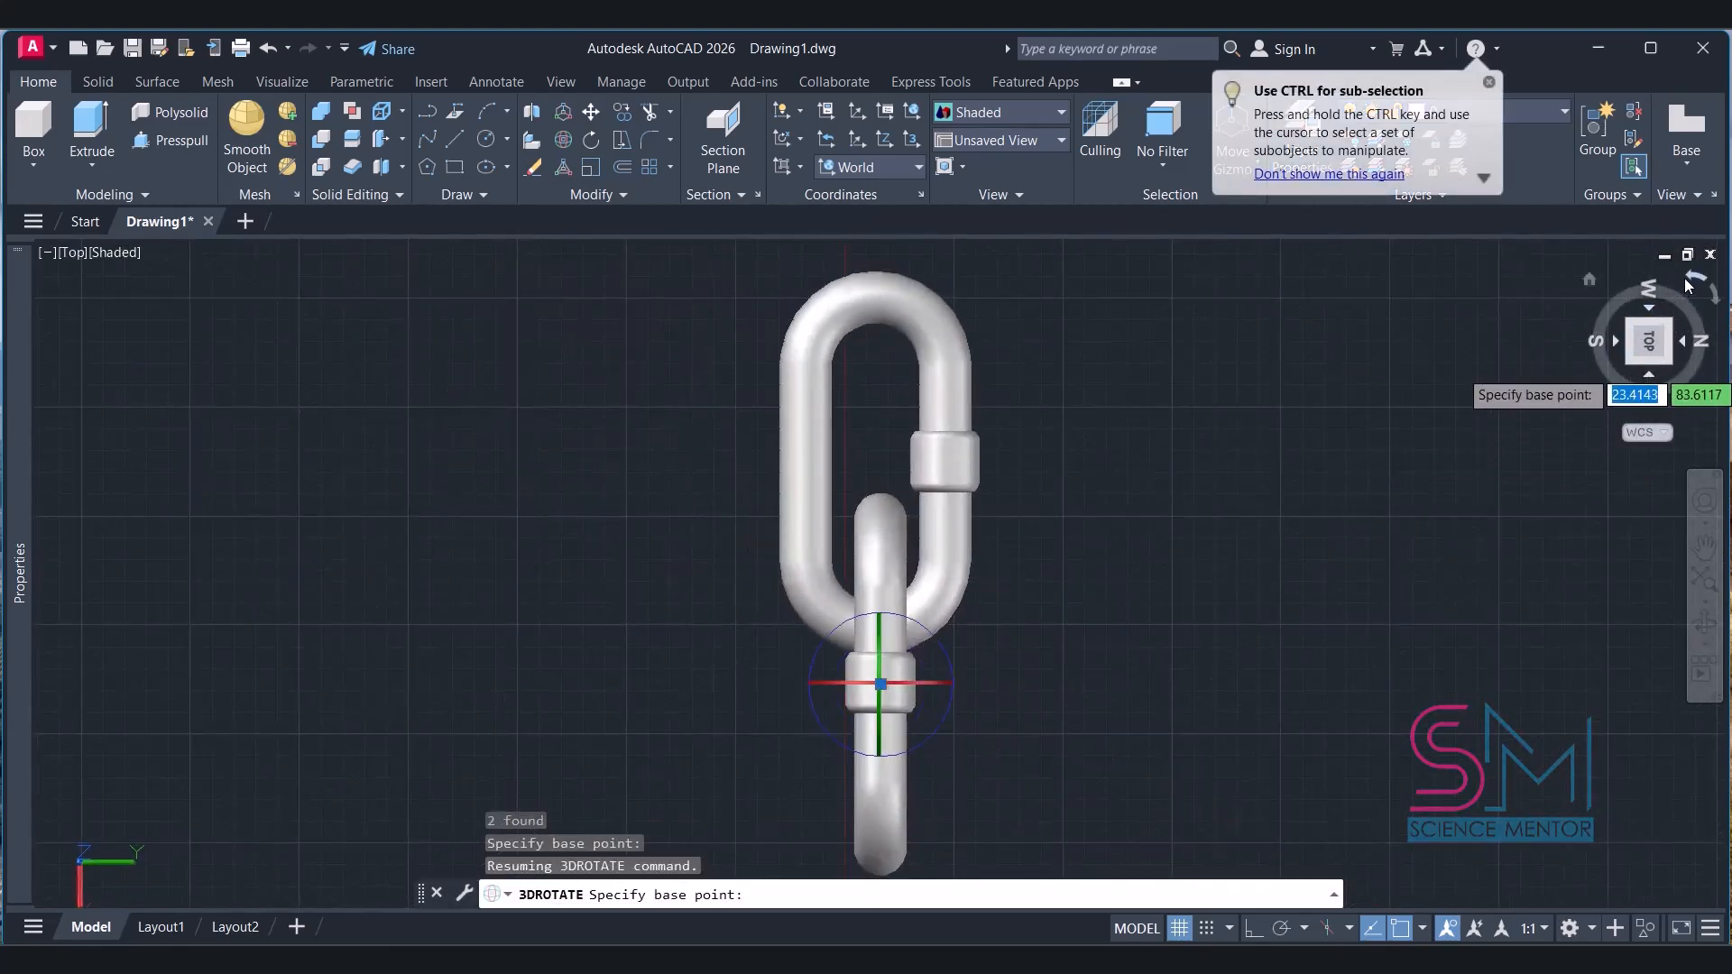
{"action": "left_click", "coordinate": [1685, 287]}
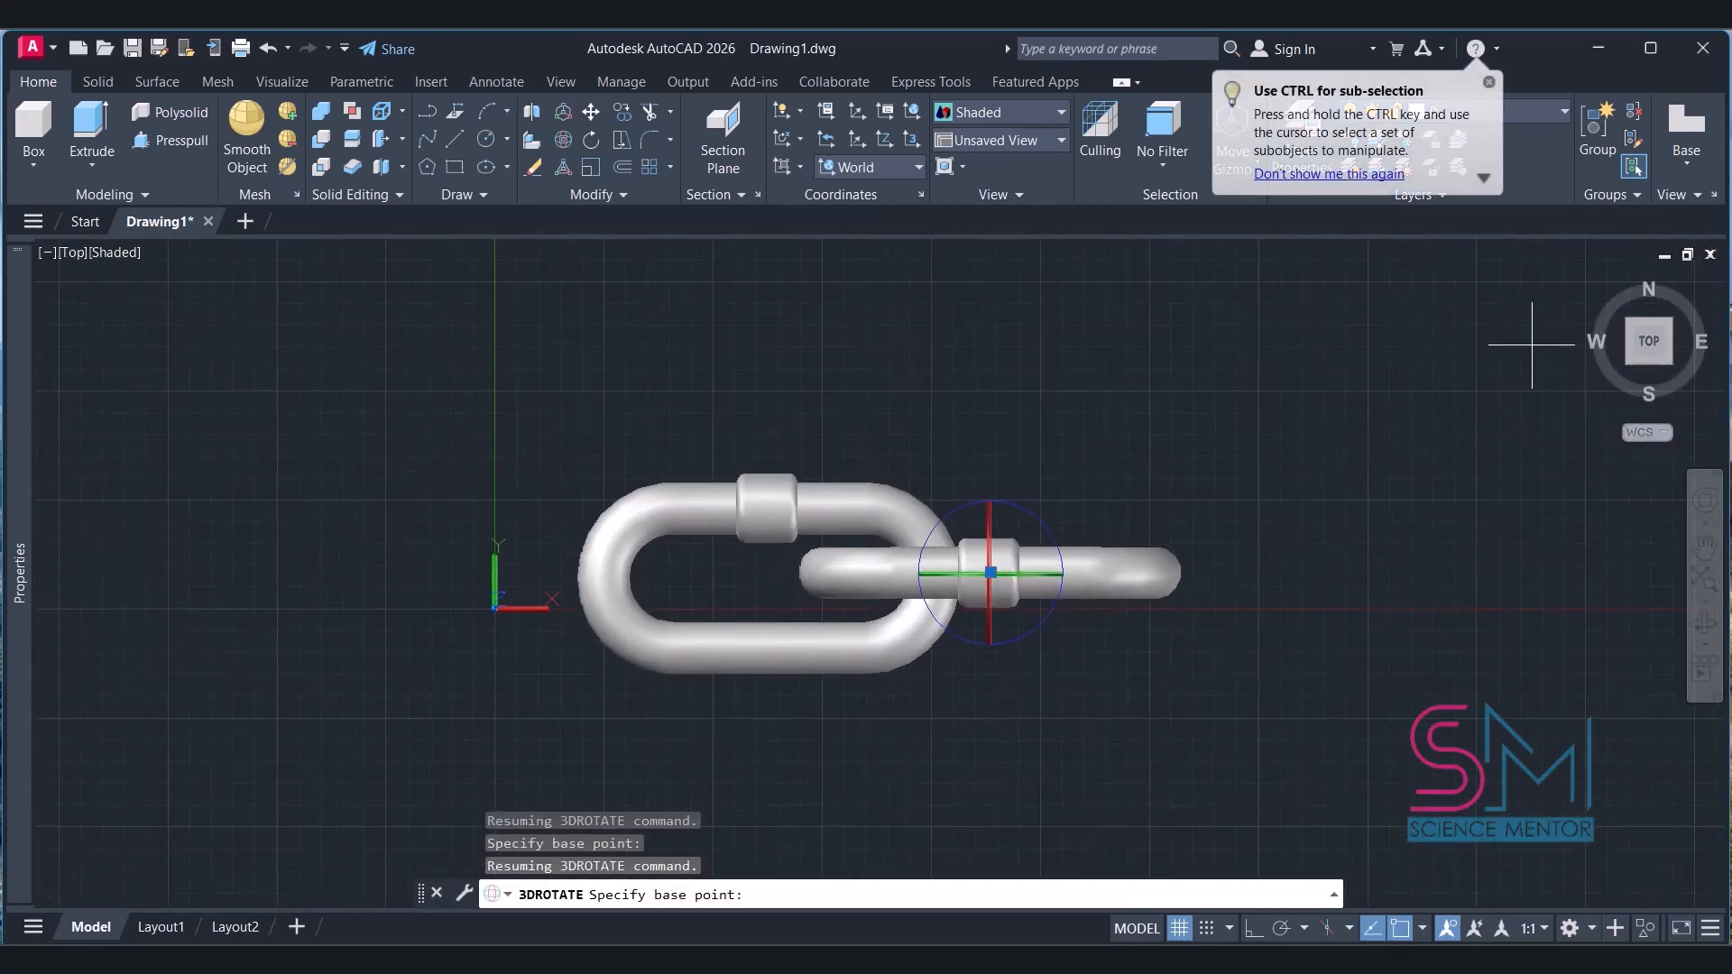
{"action": "left_click", "coordinate": [1671, 369]}
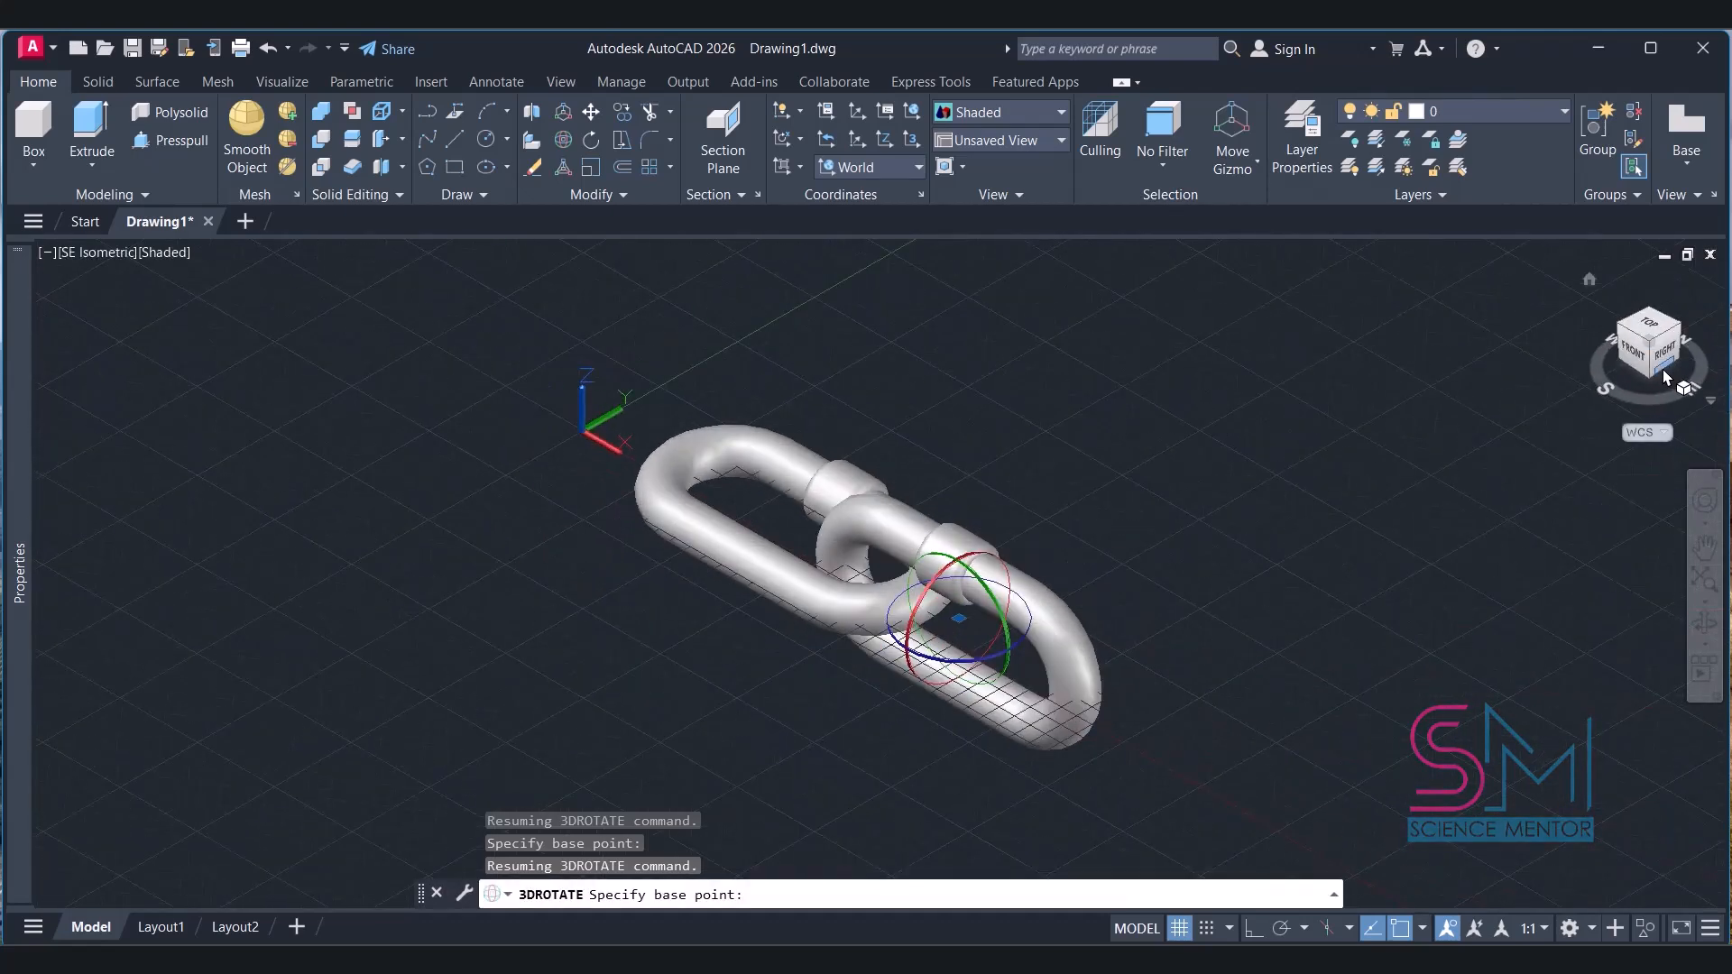
{"action": "left_click", "coordinate": [1656, 341]}
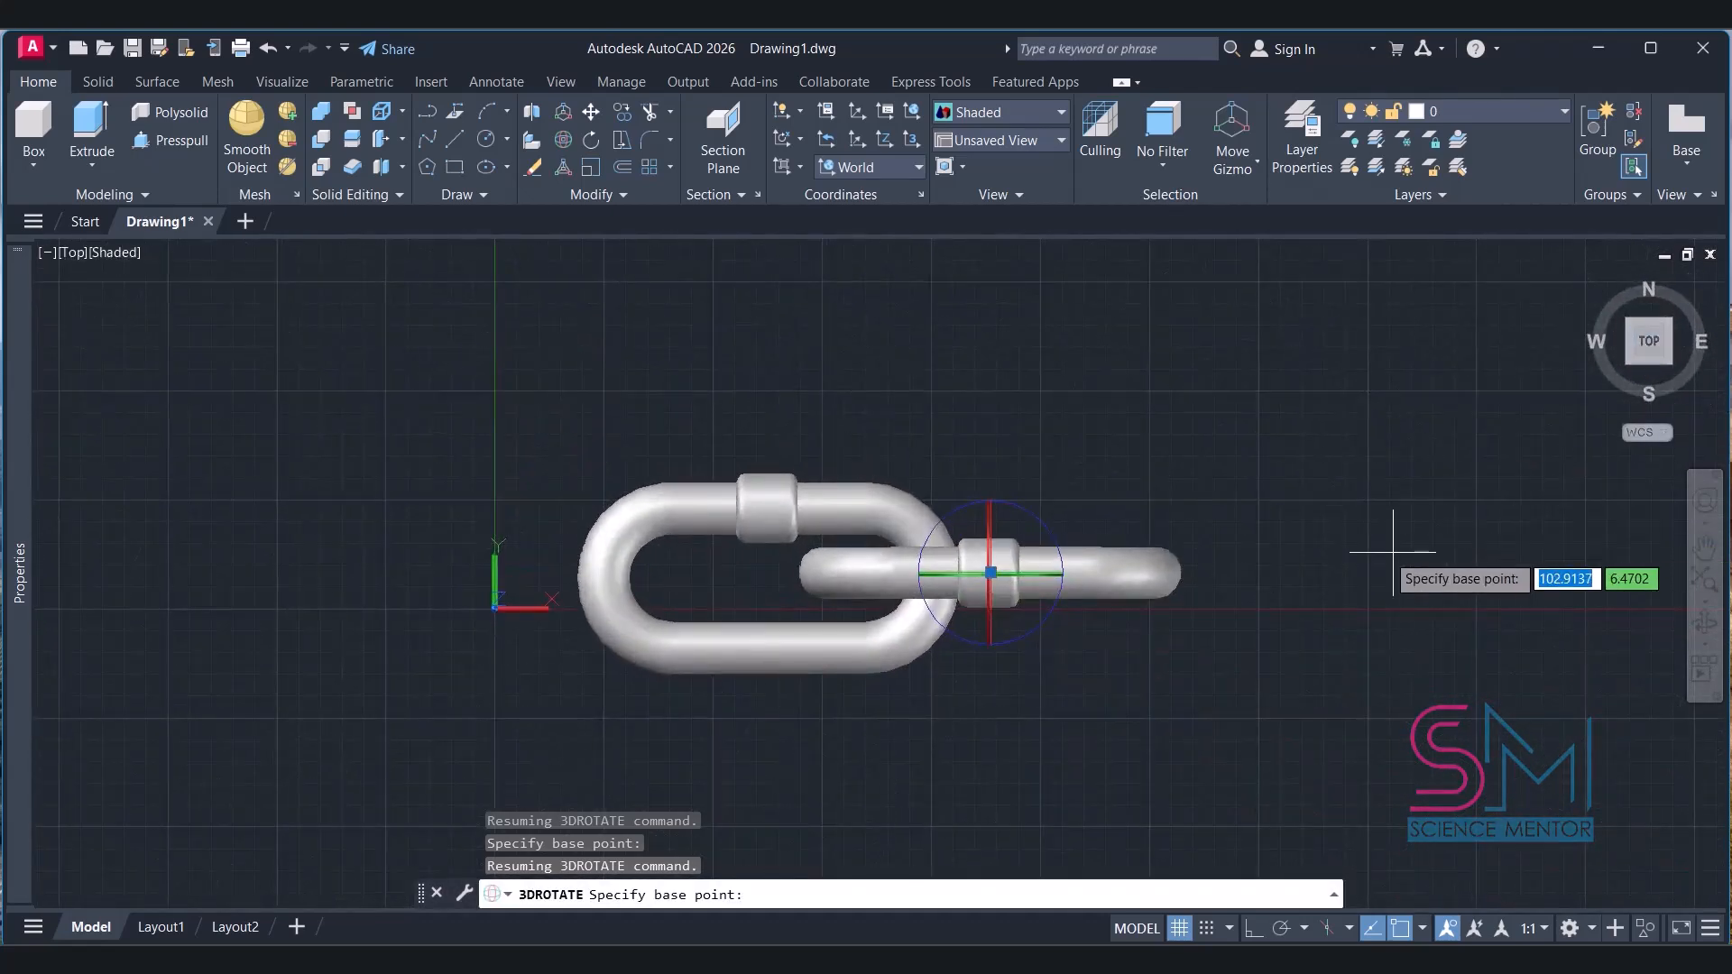
{"action": "left_click", "coordinate": [1235, 507]}
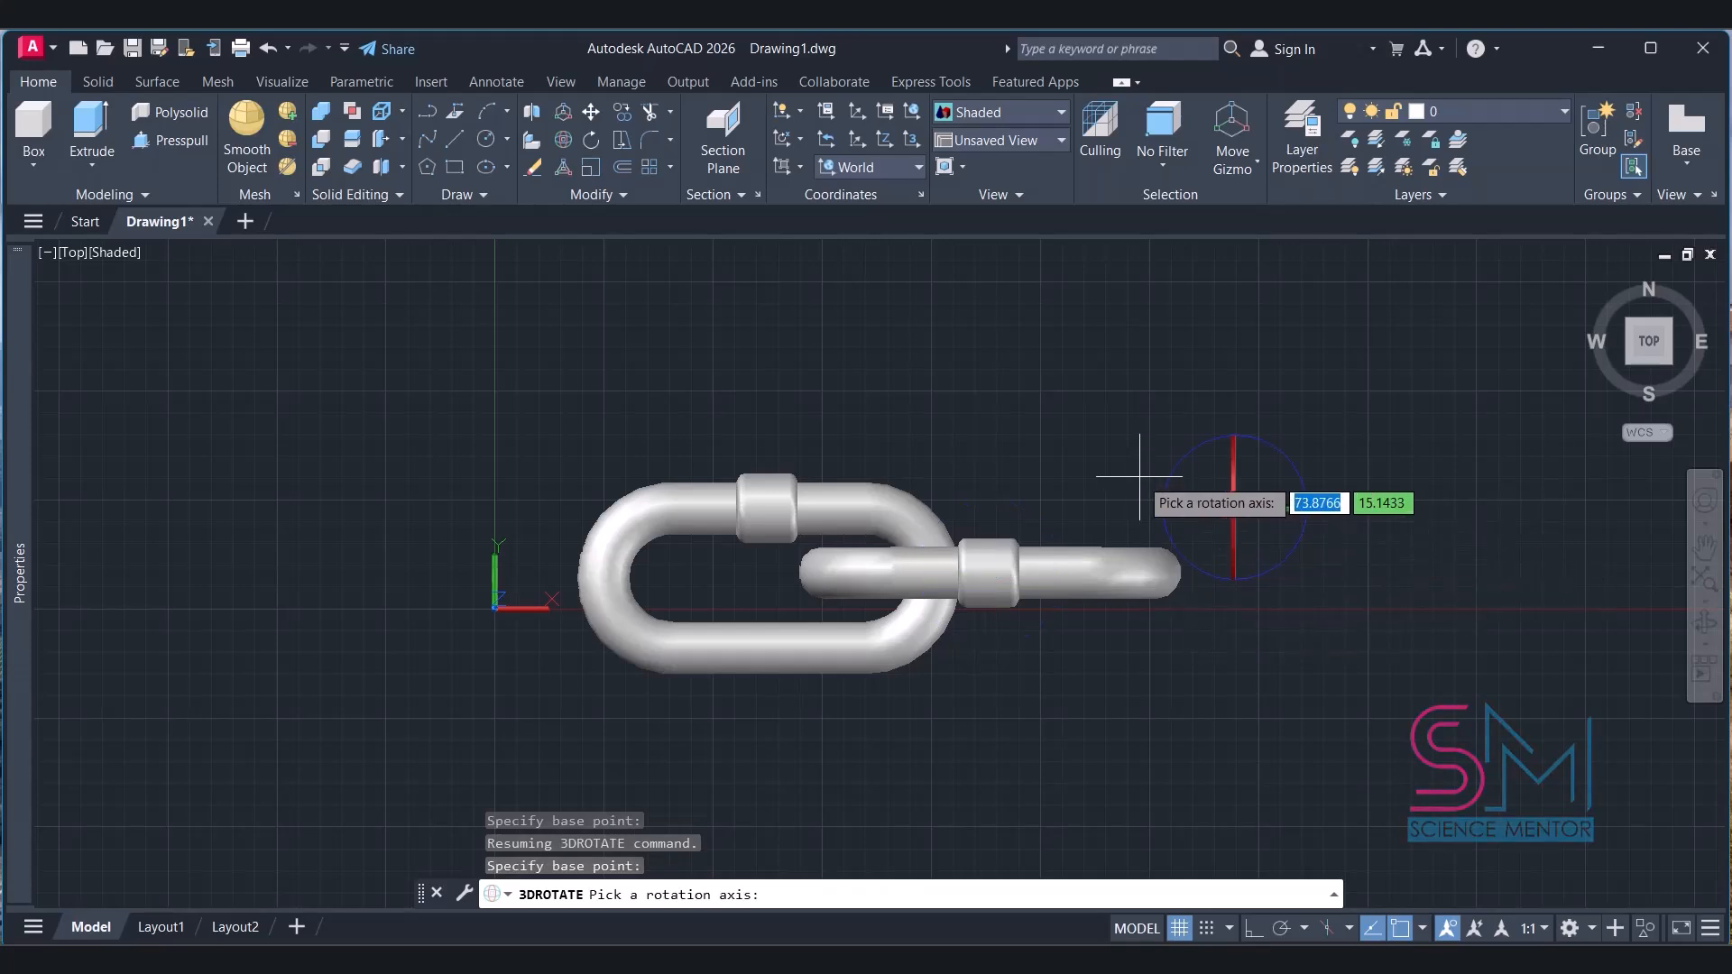
{"action": "key", "text": "Escape"}
Move the rotated link and its sleeve to the right so its left end sits close to the inside of the first link's right end.
{"action": "mouse_move", "coordinate": [1296, 496]}
{"action": "left_mouse_down"}
{"action": "mouse_move", "coordinate": [1180, 595]}
{"action": "mouse_move", "coordinate": [1025, 582]}
{"action": "mouse_move", "coordinate": [1011, 552]}
{"action": "left_mouse_up"}
{"action": "left_click", "coordinate": [1019, 573]}
{"action": "key", "text": "Escape"}
{"action": "left_click", "coordinate": [592, 113]}
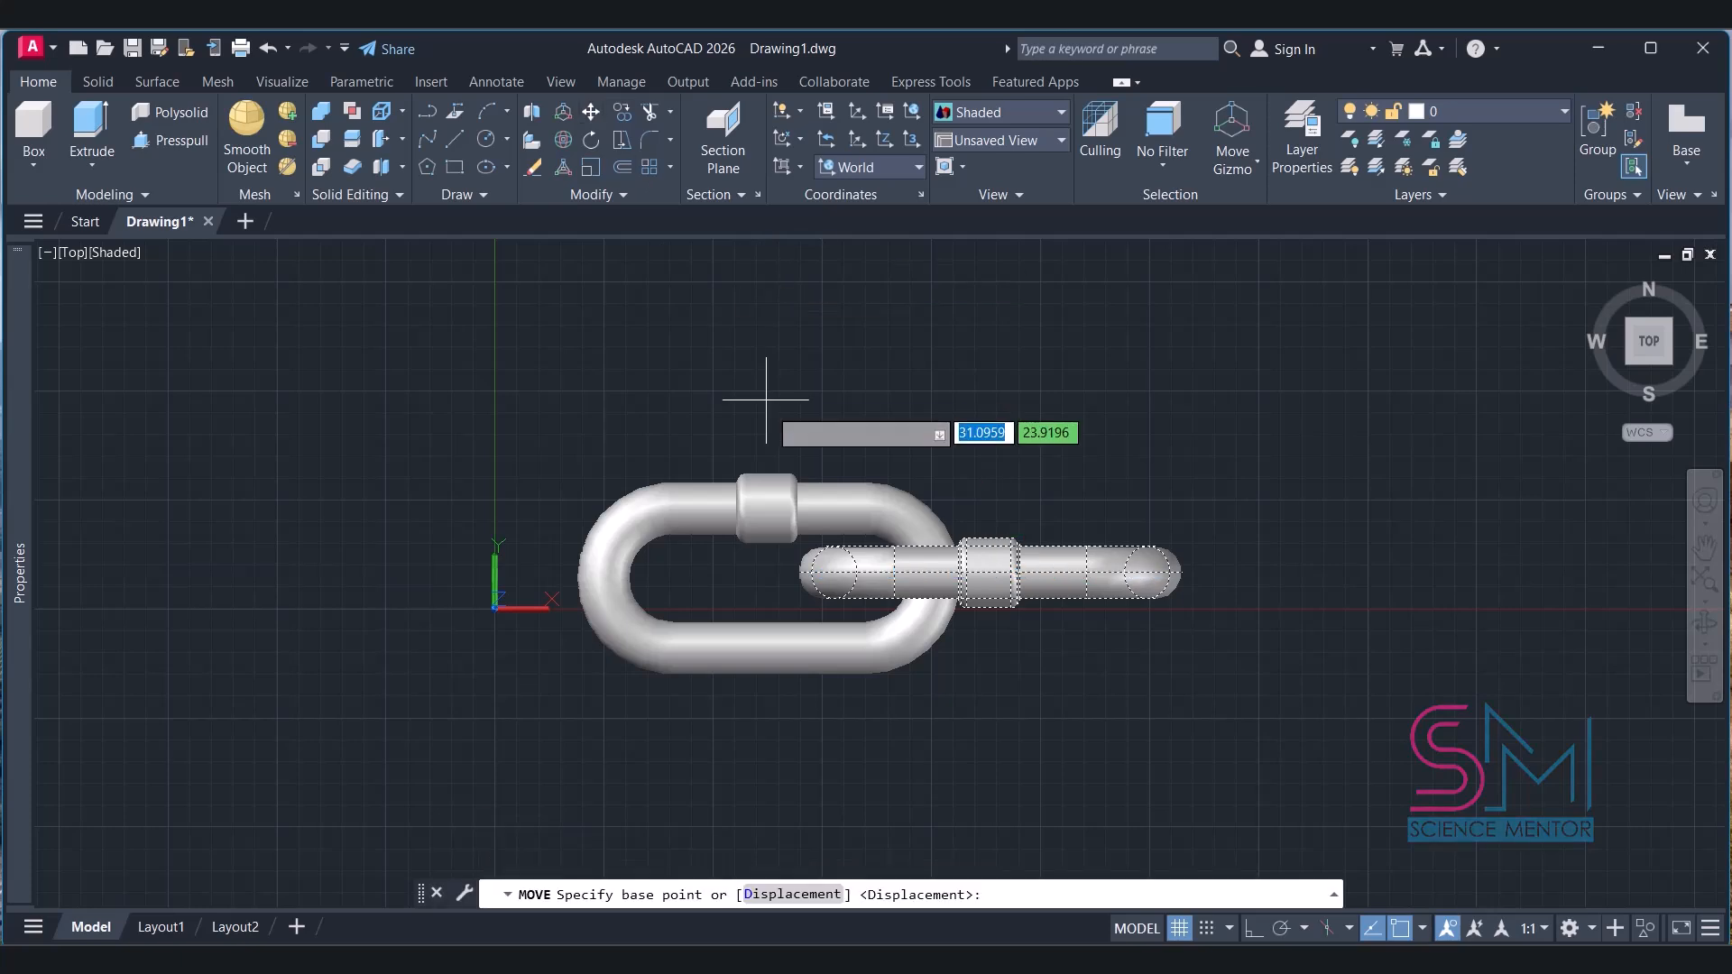
{"action": "left_click", "coordinate": [799, 576]}
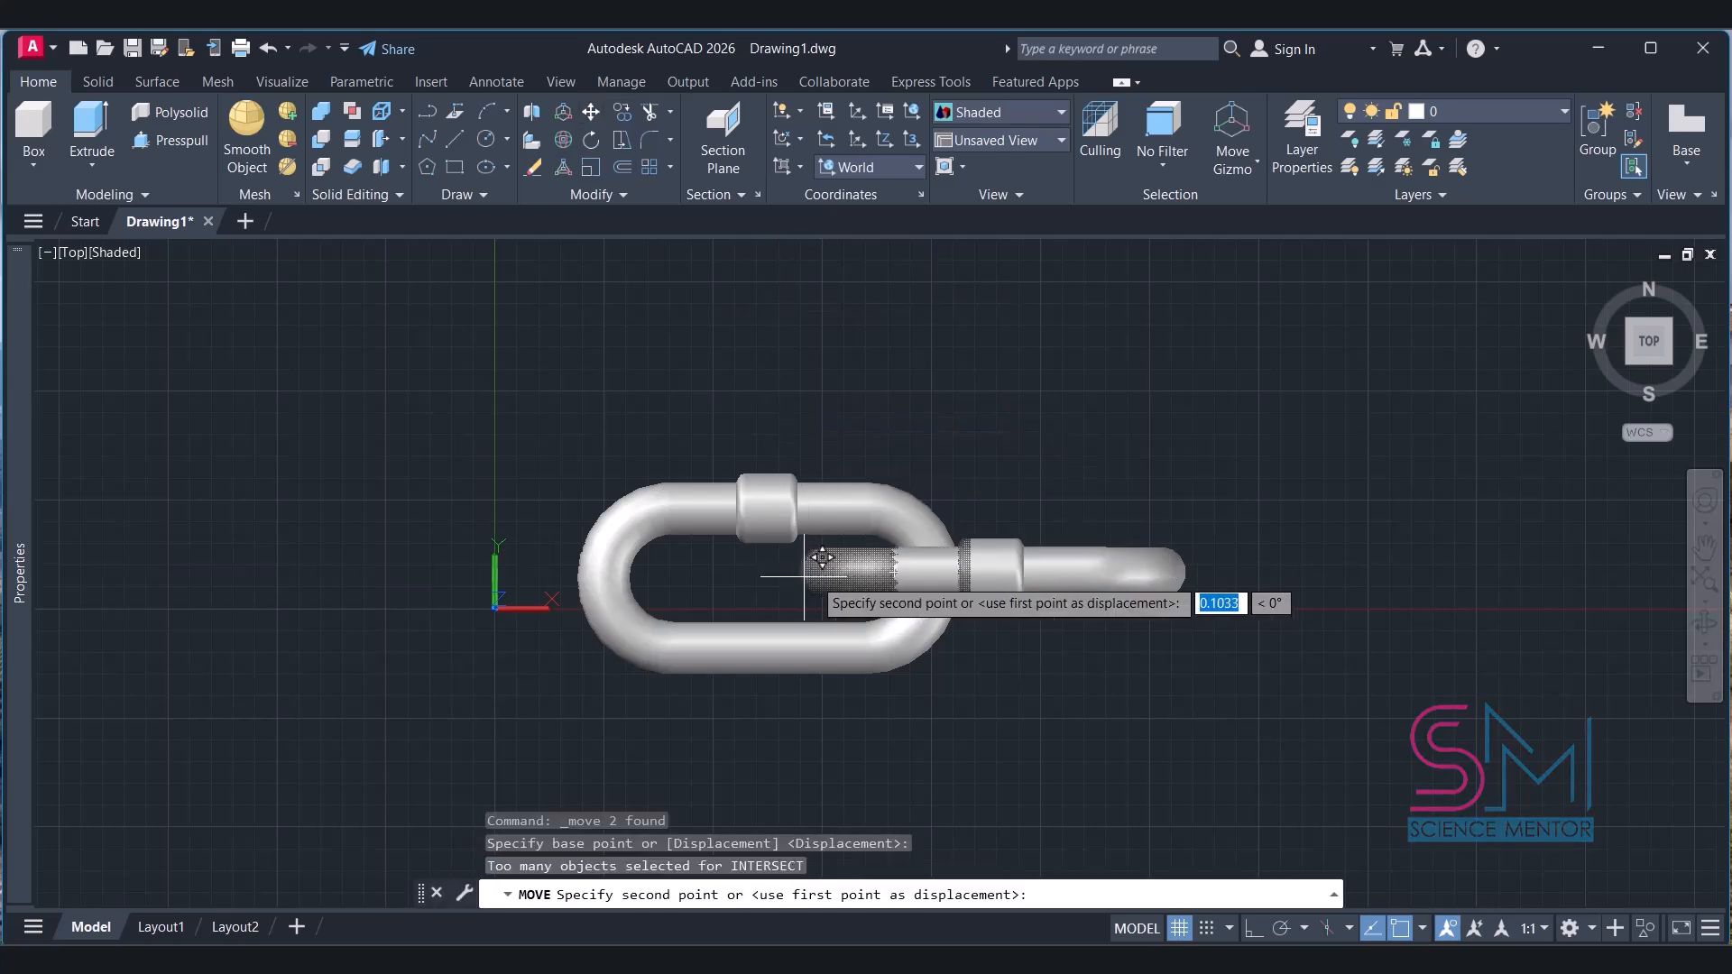
{"action": "left_click", "coordinate": [845, 576]}
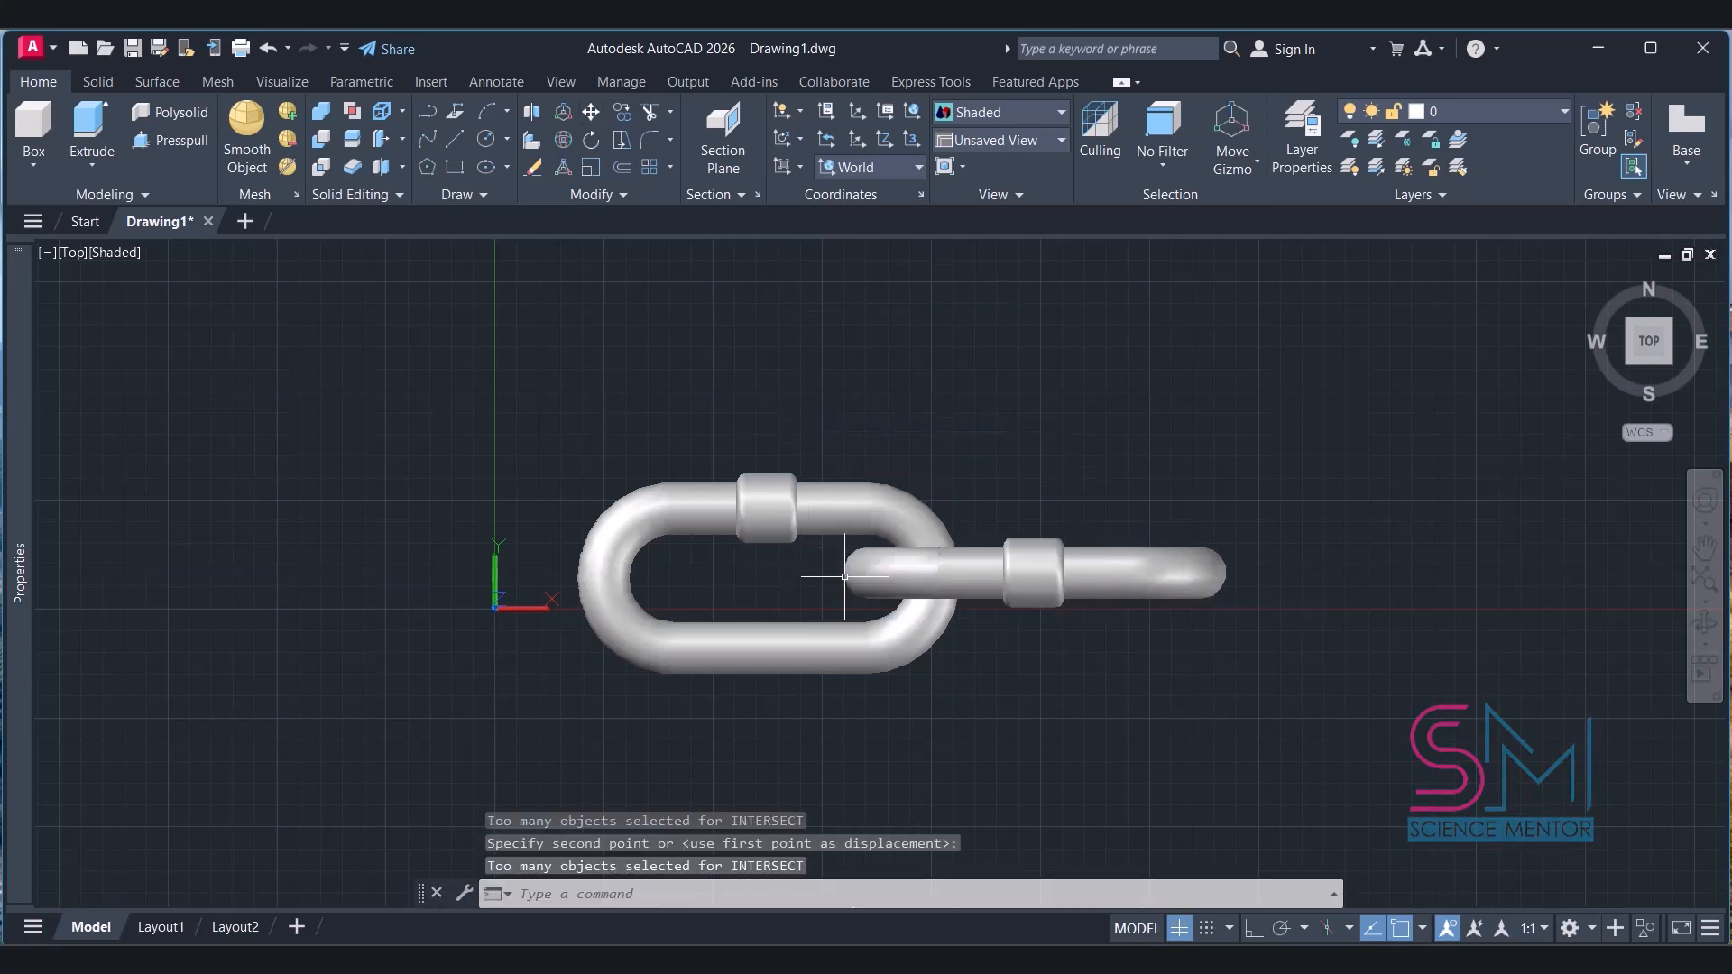
Check the interlocking from the front and SE isometric views and, in the top view, copy both links to continue the chain on the right.
{"action": "left_click", "coordinate": [1668, 359]}
{"action": "left_click", "coordinate": [1641, 350]}
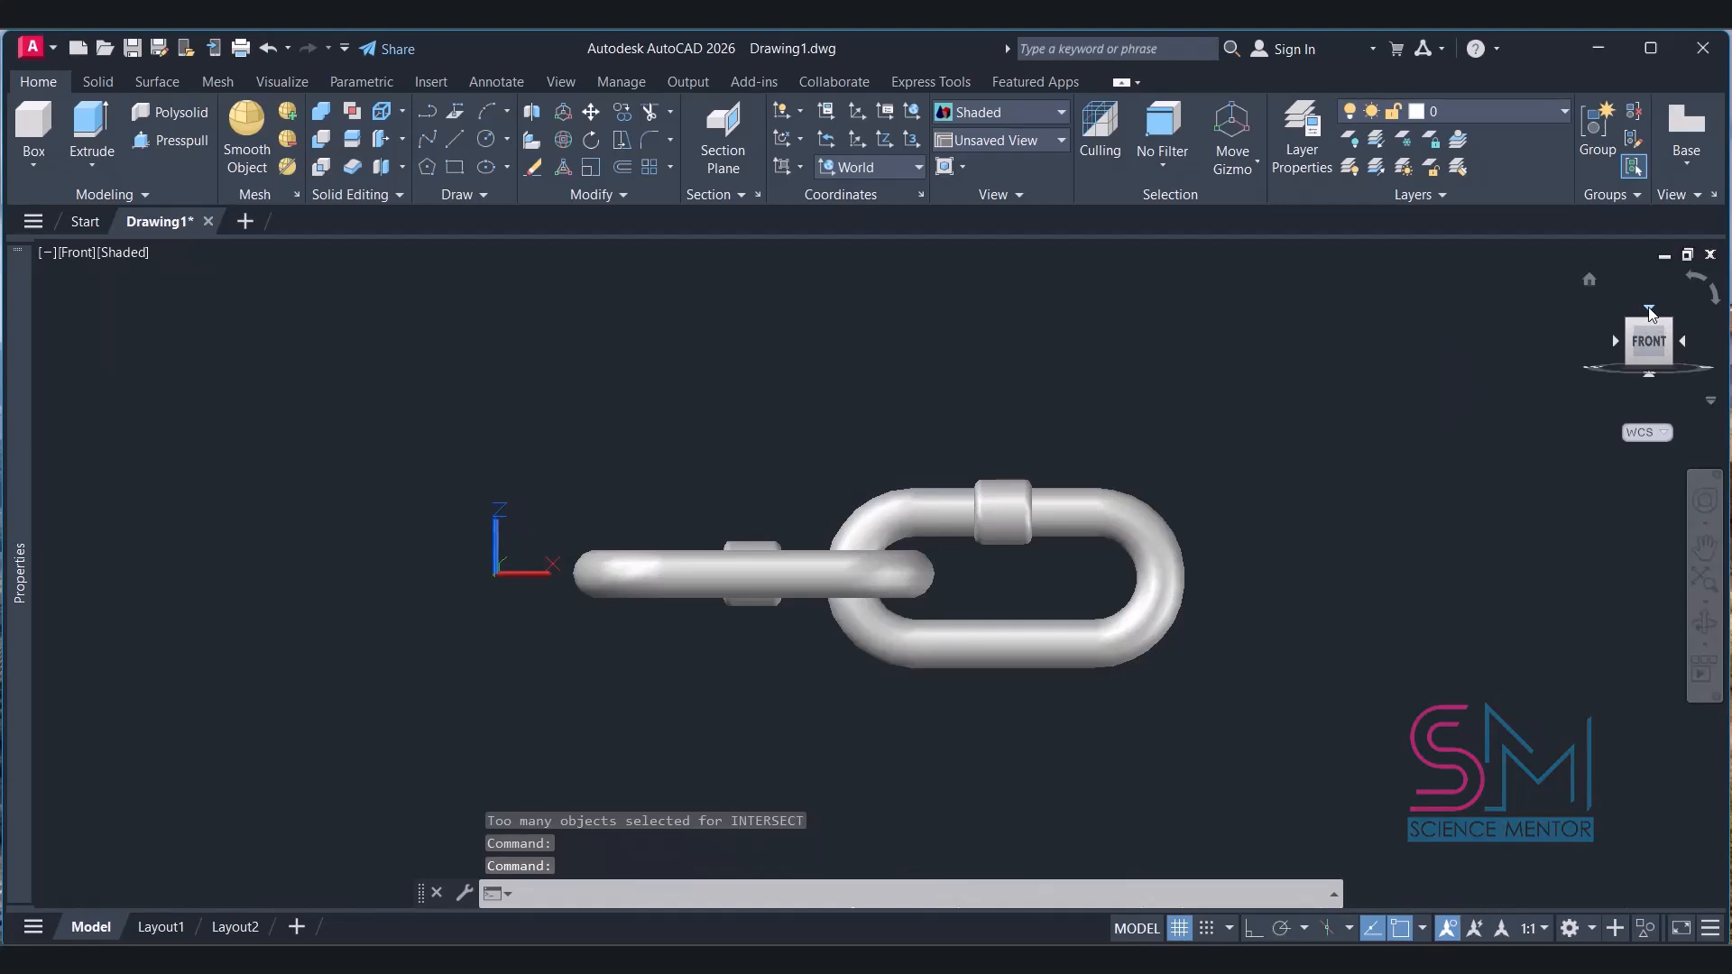
{"action": "left_click", "coordinate": [1648, 309]}
{"action": "left_click", "coordinate": [1666, 362]}
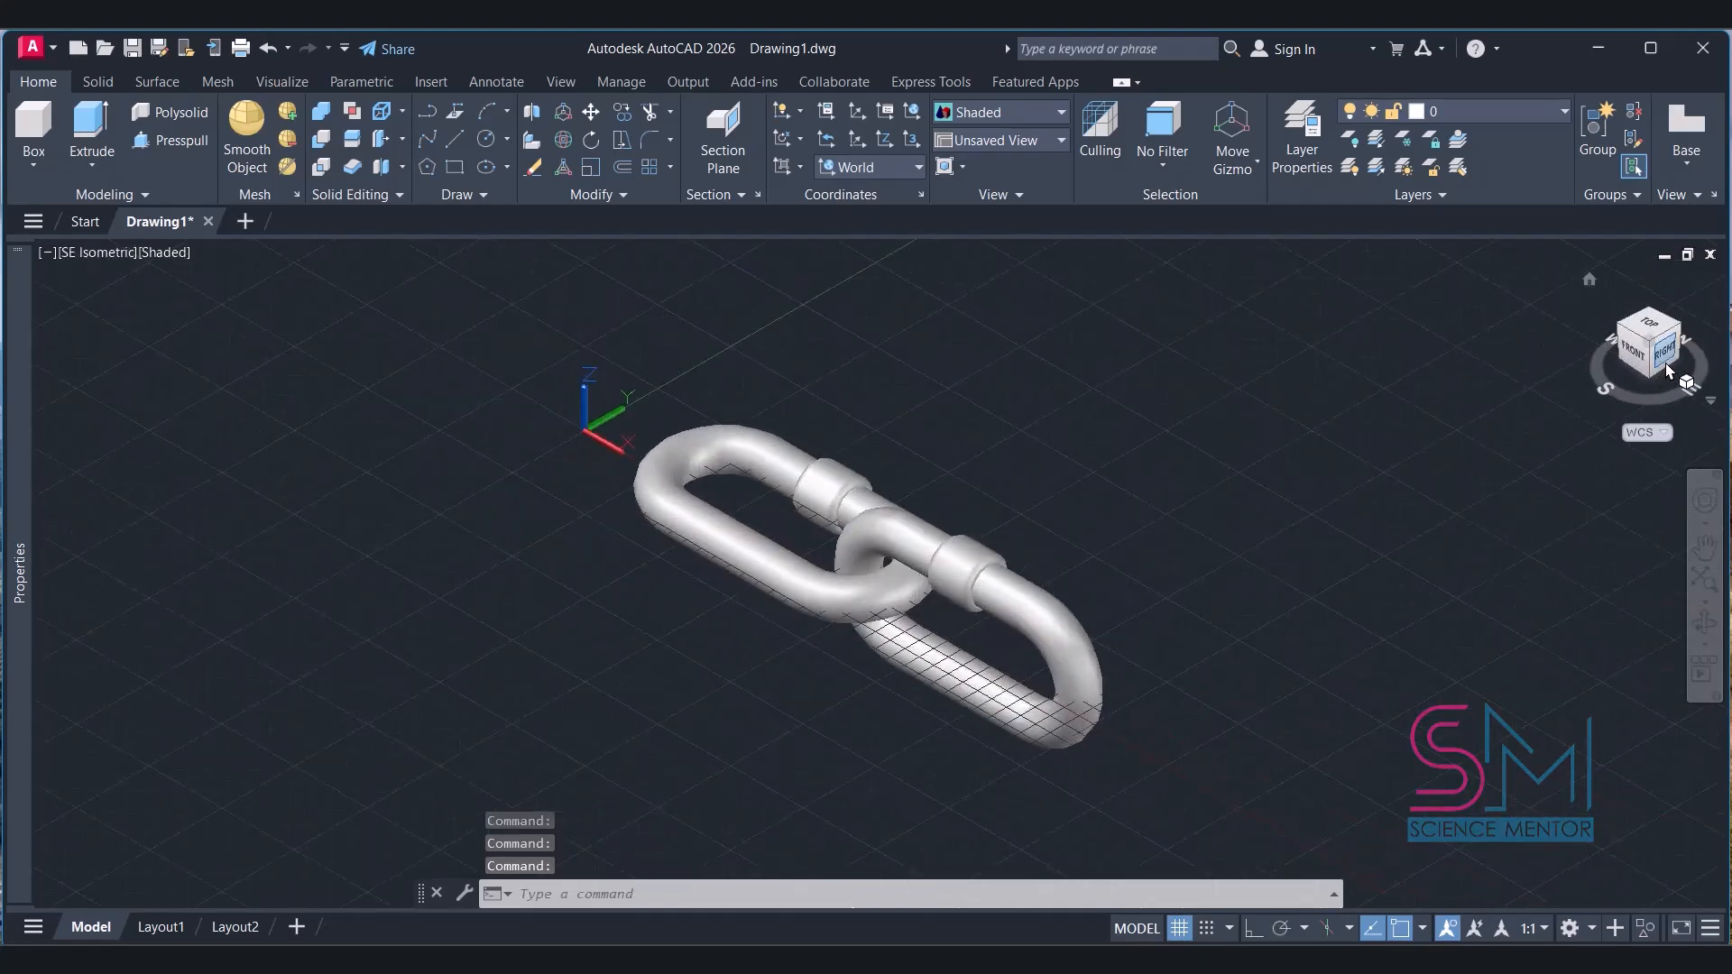
{"action": "left_click", "coordinate": [1657, 343]}
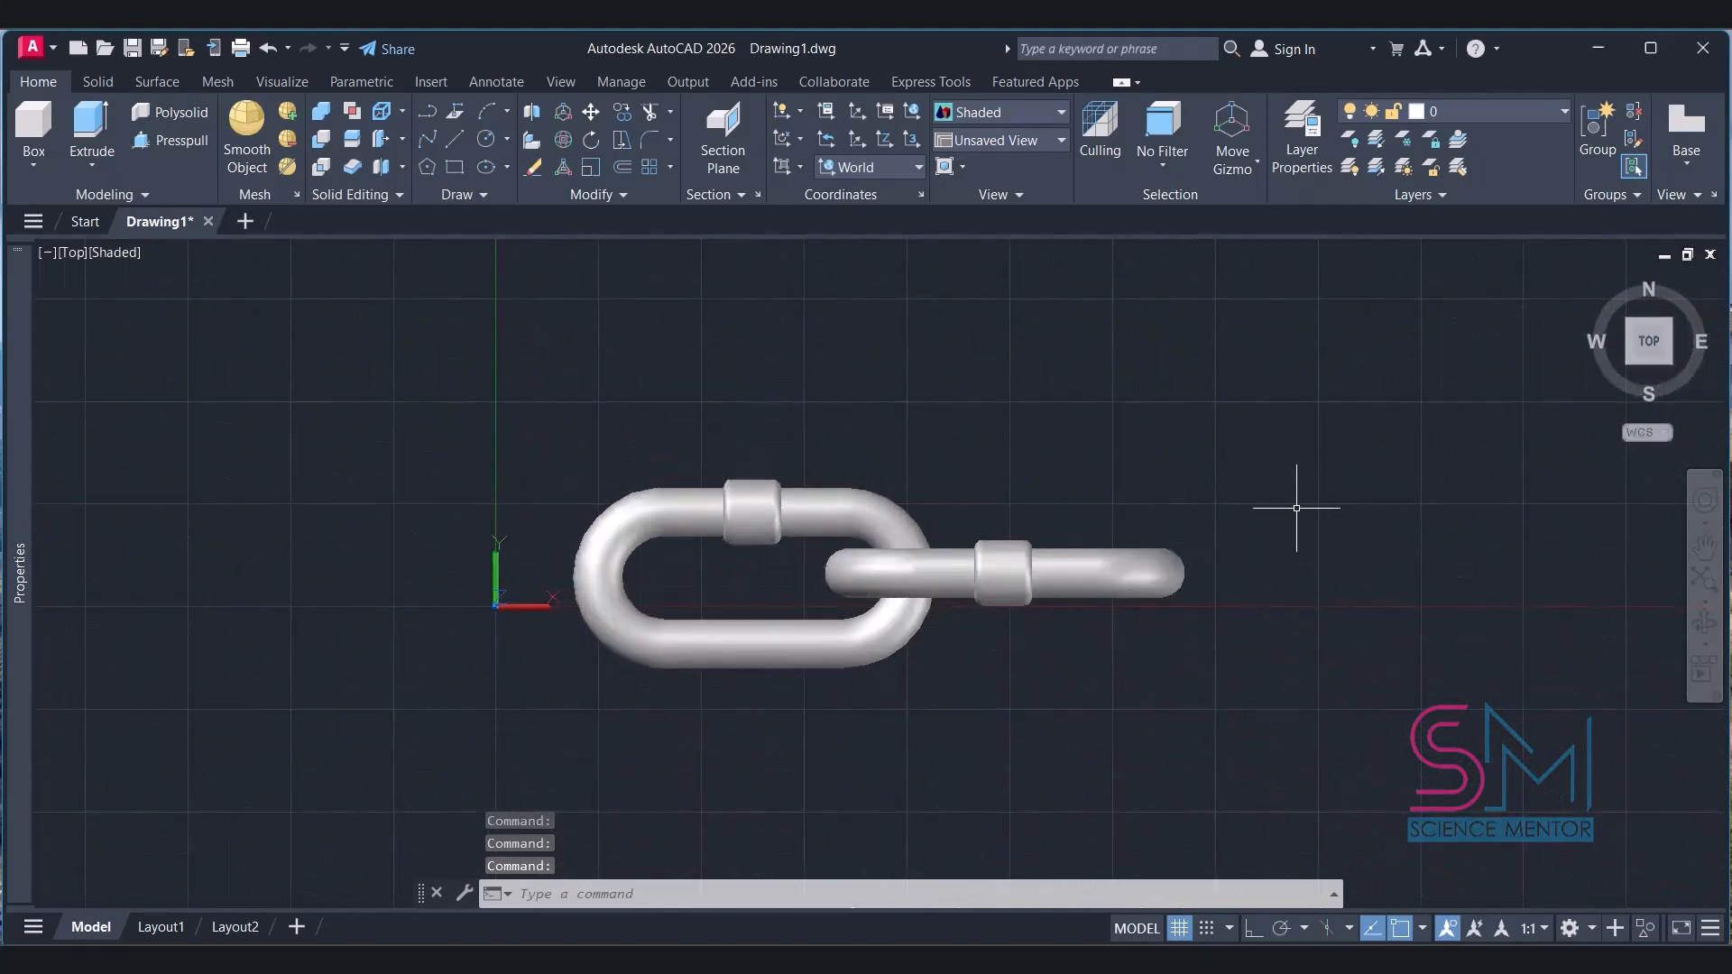
{"action": "mouse_move", "coordinate": [1300, 440]}
{"action": "left_mouse_down"}
{"action": "mouse_move", "coordinate": [928, 688]}
{"action": "mouse_move", "coordinate": [763, 454]}
{"action": "left_mouse_up"}
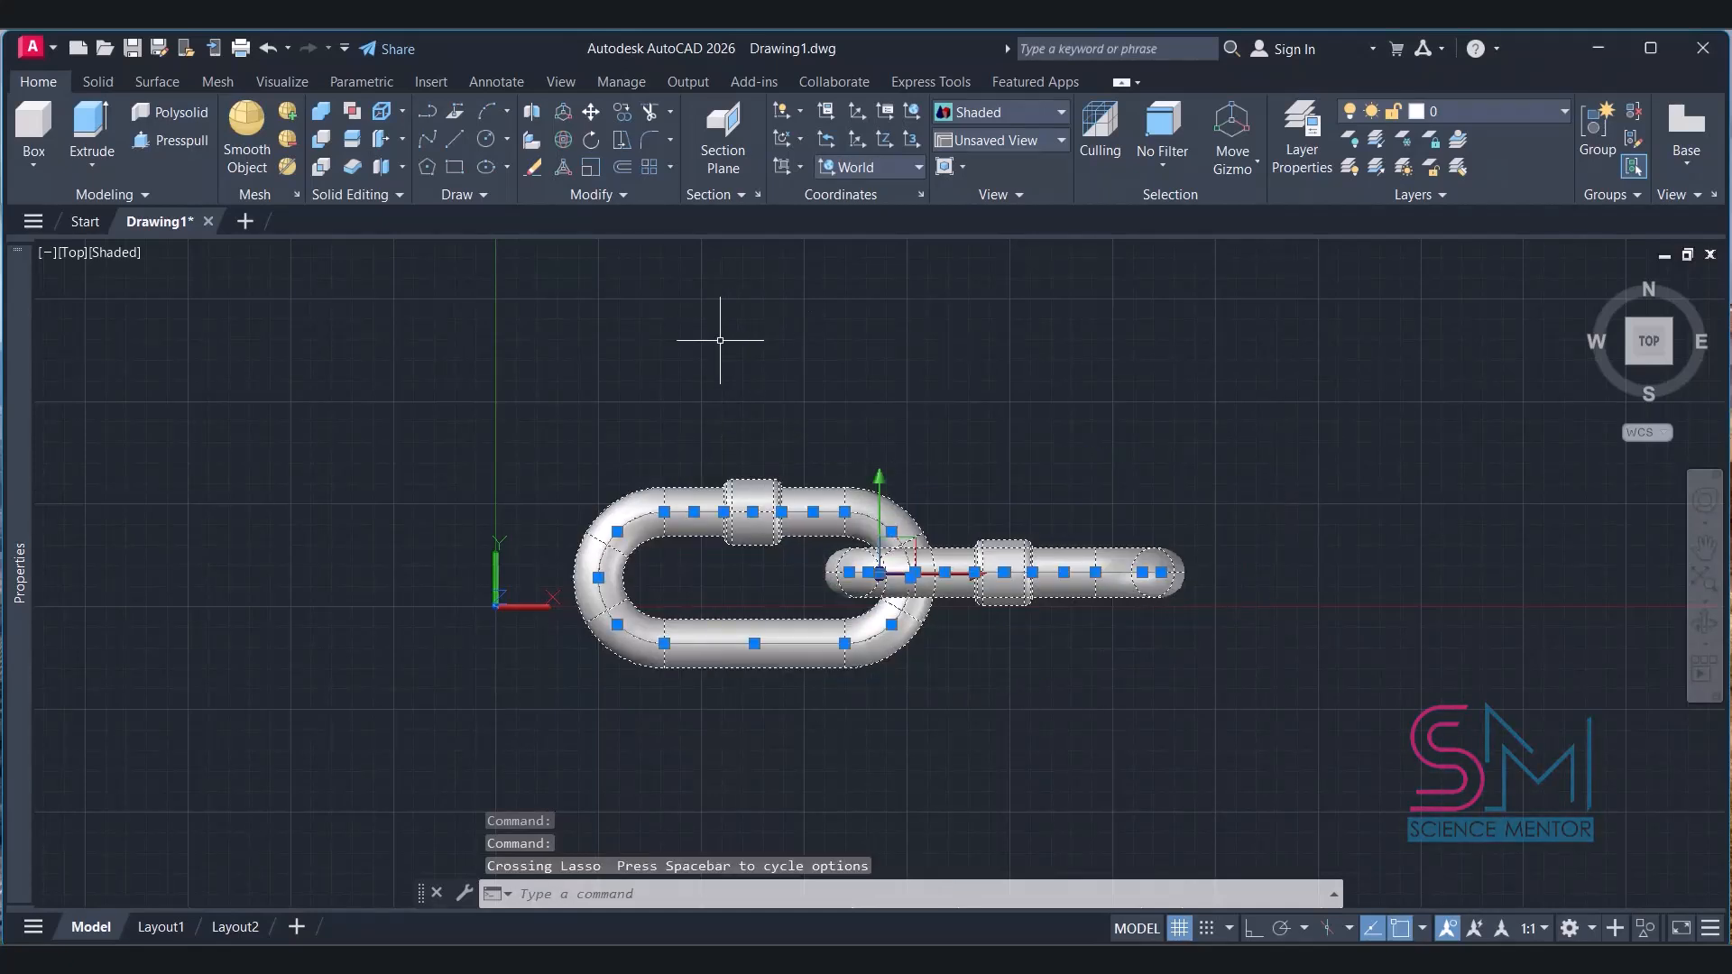
{"action": "key", "text": "ctrl+z"}
{"action": "left_click", "coordinate": [626, 115]}
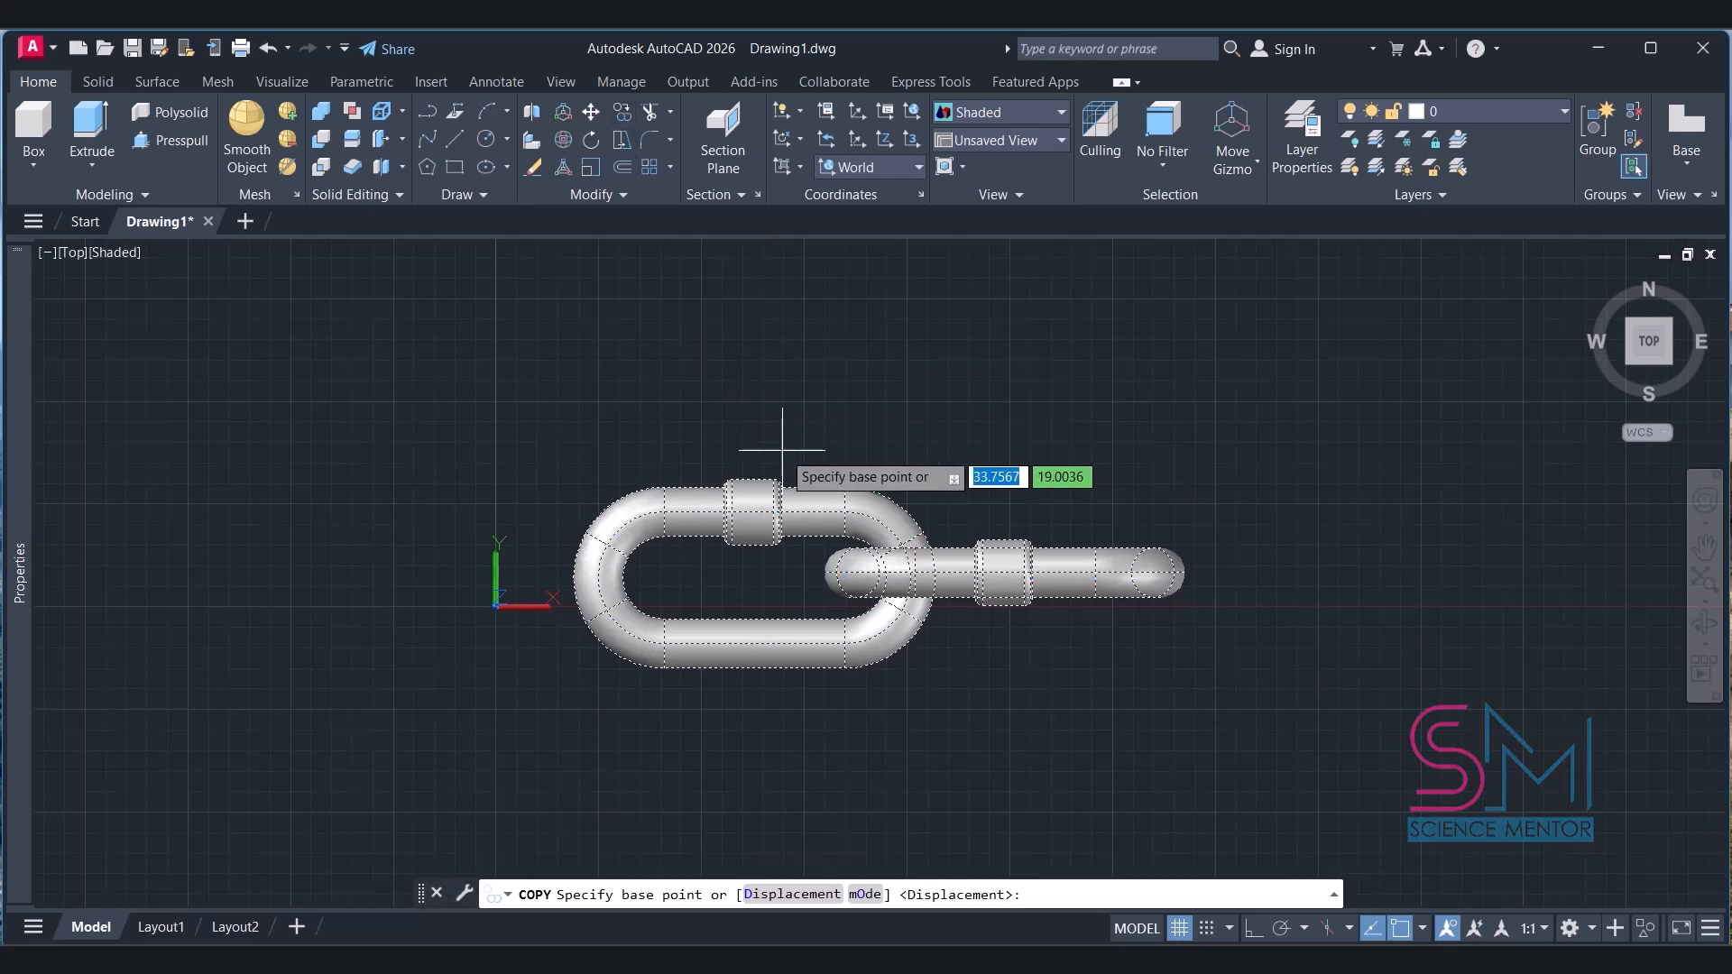
{"action": "left_click", "coordinate": [846, 578]}
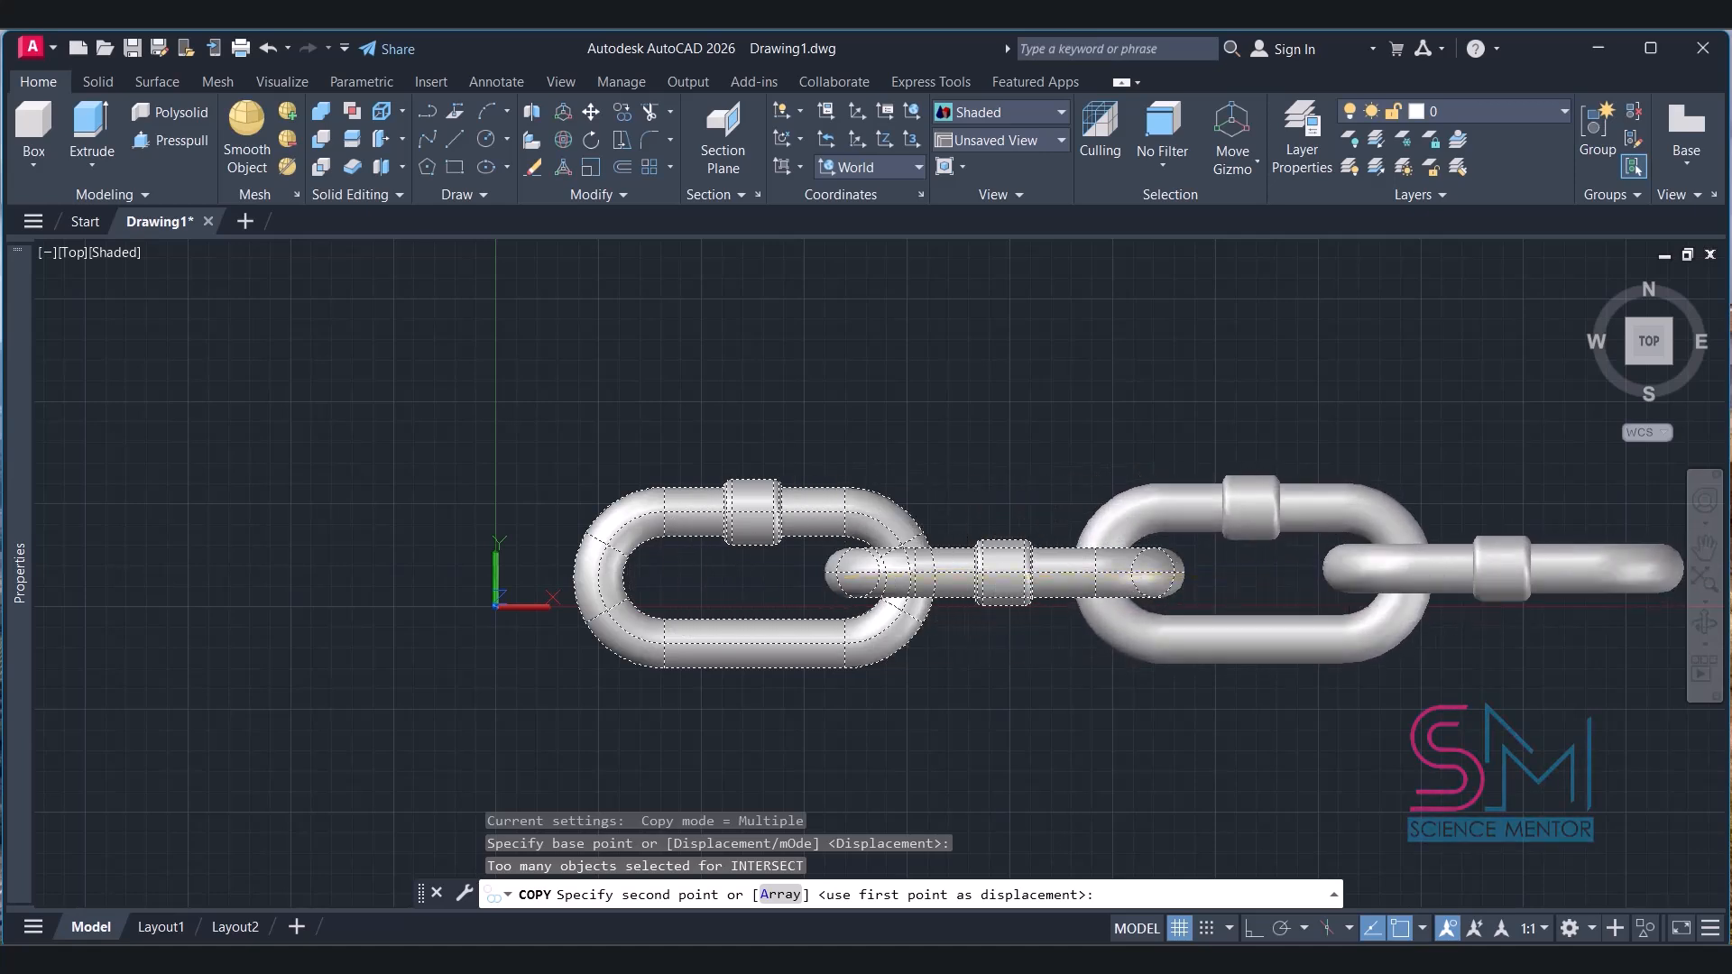
{"action": "left_click", "coordinate": [1343, 573]}
Place further copies of the link pair end to end to lengthen the chain to the right, and finish the copy command.
{"action": "middle_click_drag", "start_coordinate": [1502, 720], "coordinate": [581, 706]}
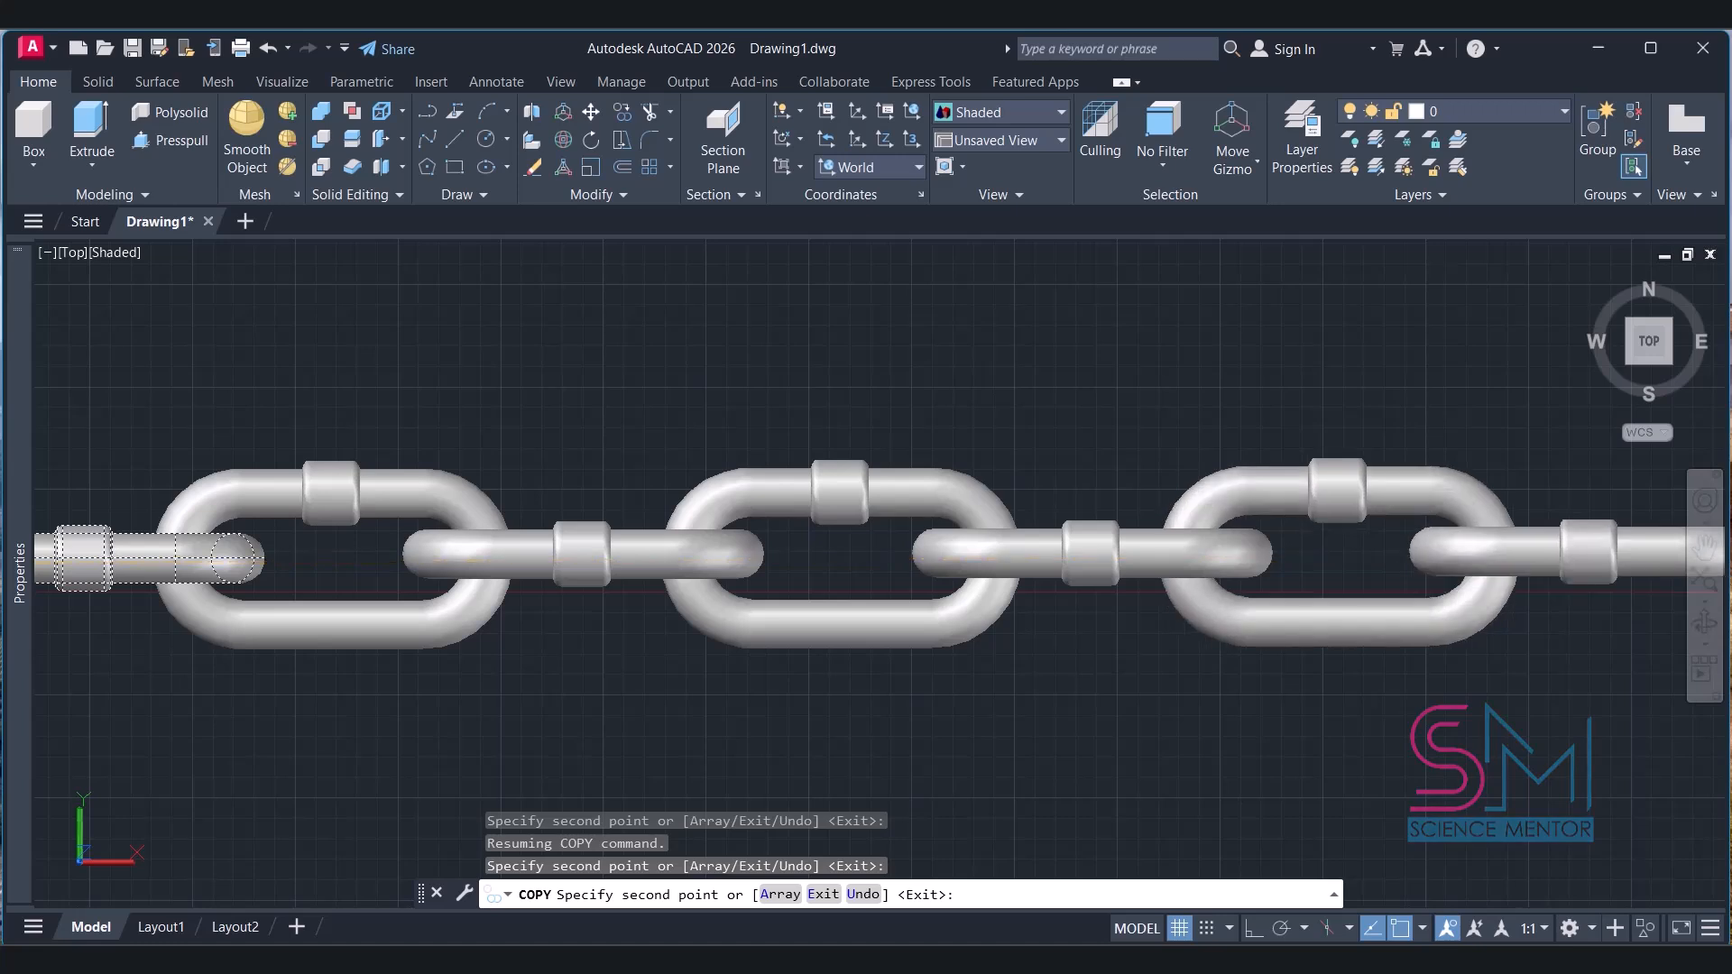
{"action": "middle_click_drag", "start_coordinate": [1431, 556], "coordinate": [232, 582]}
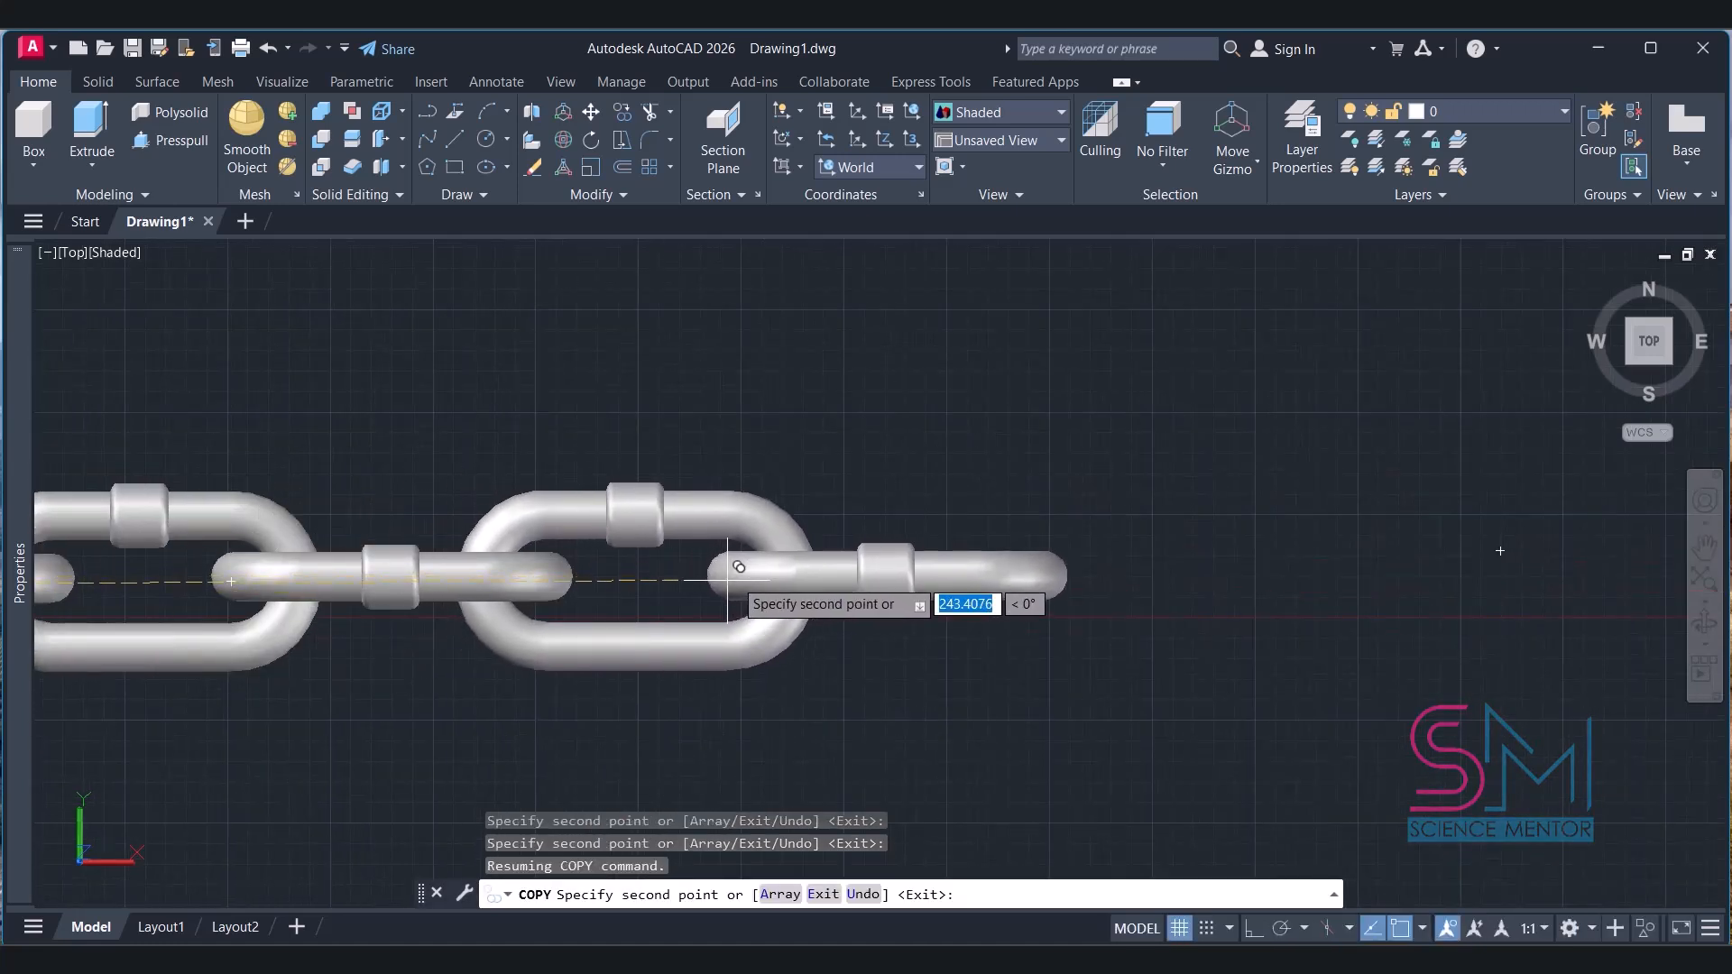
{"action": "left_click", "coordinate": [731, 567]}
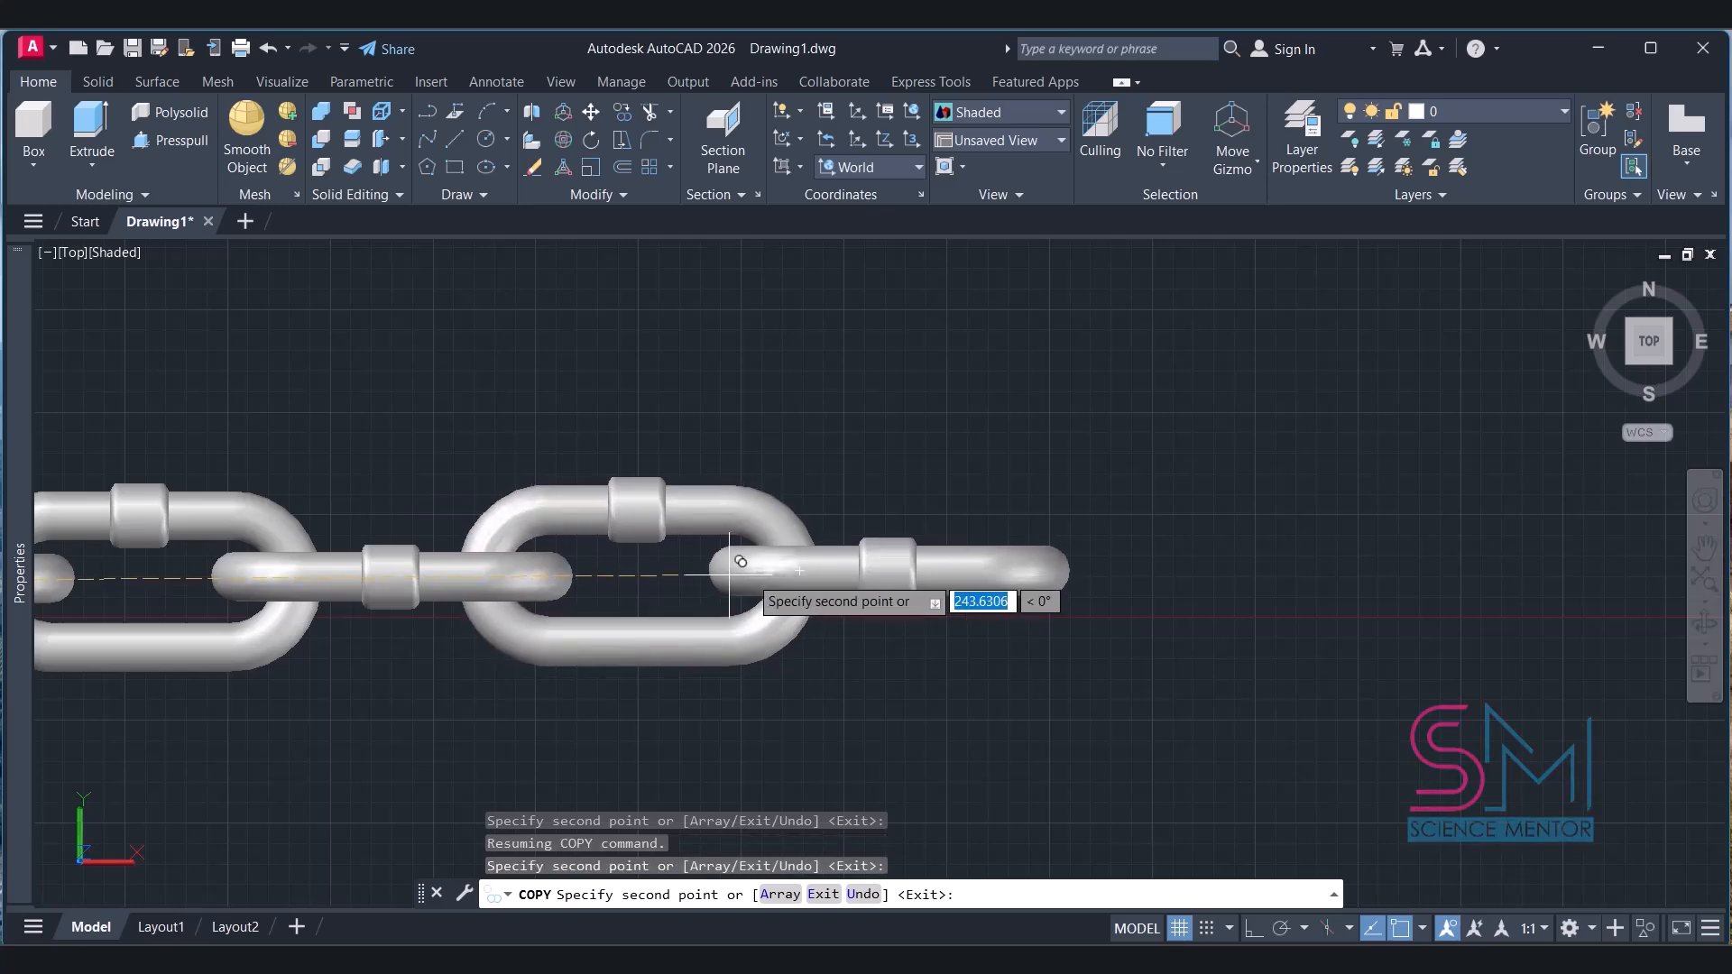
{"action": "left_click", "coordinate": [1223, 573]}
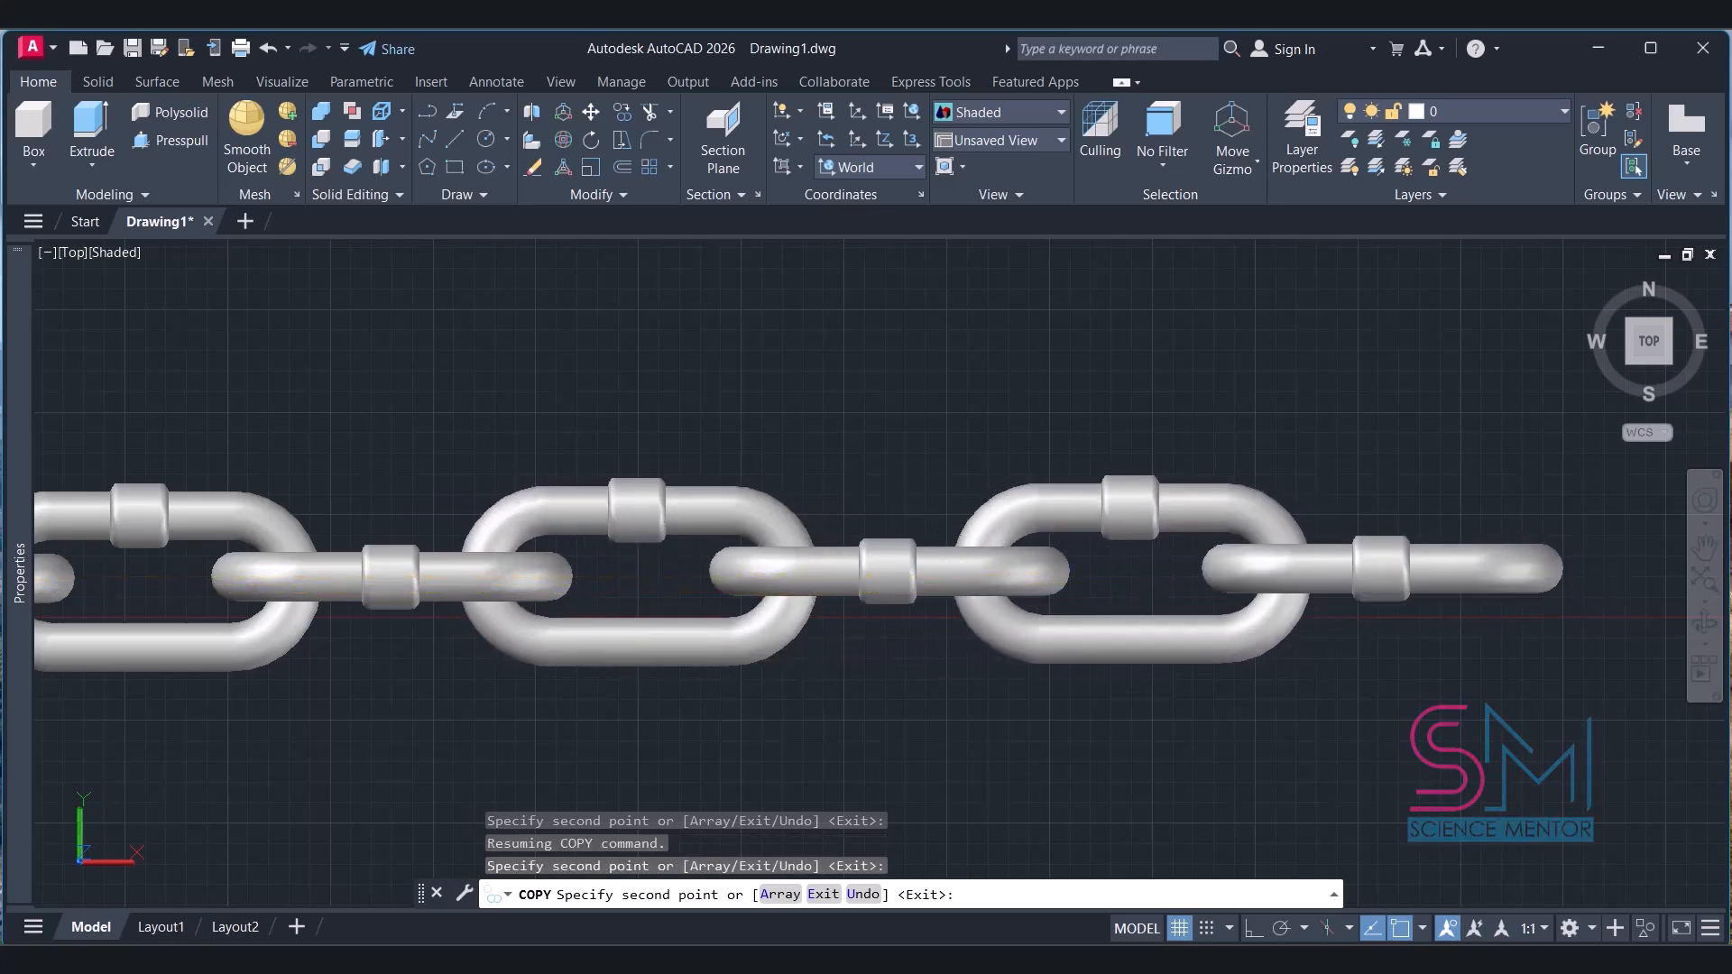
{"action": "key", "text": "Return"}
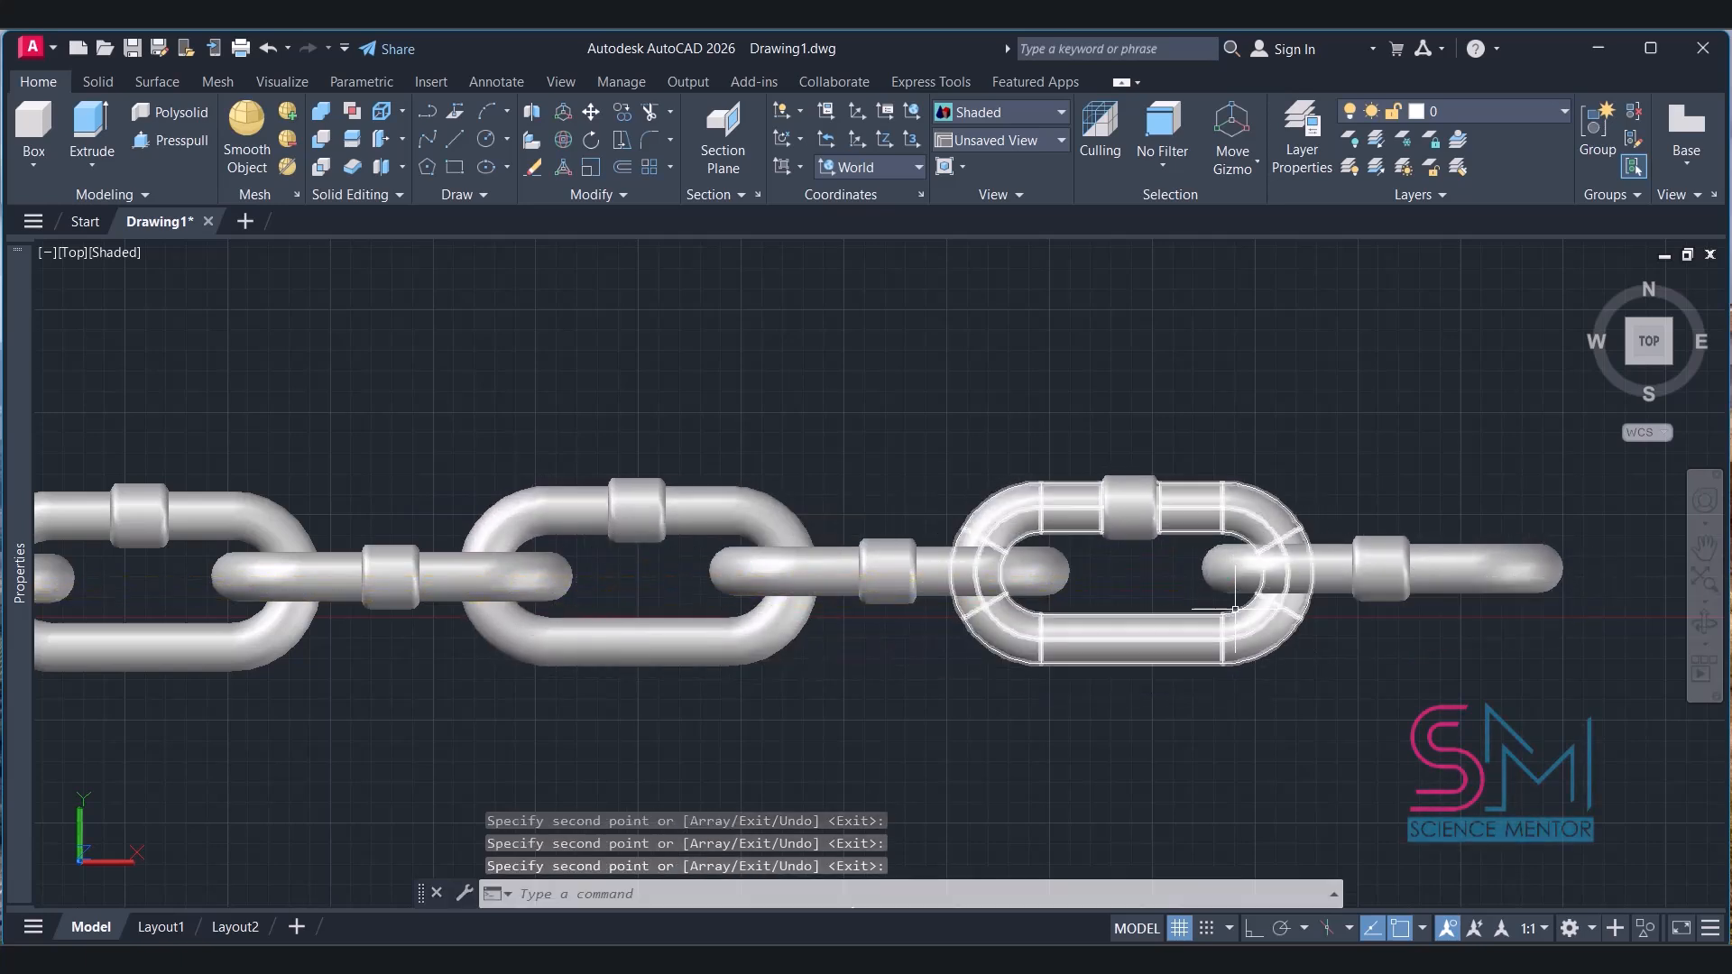
Examine the finished chain in the SE isometric view and by orbiting around it from above and below.
{"action": "left_click", "coordinate": [1668, 369]}
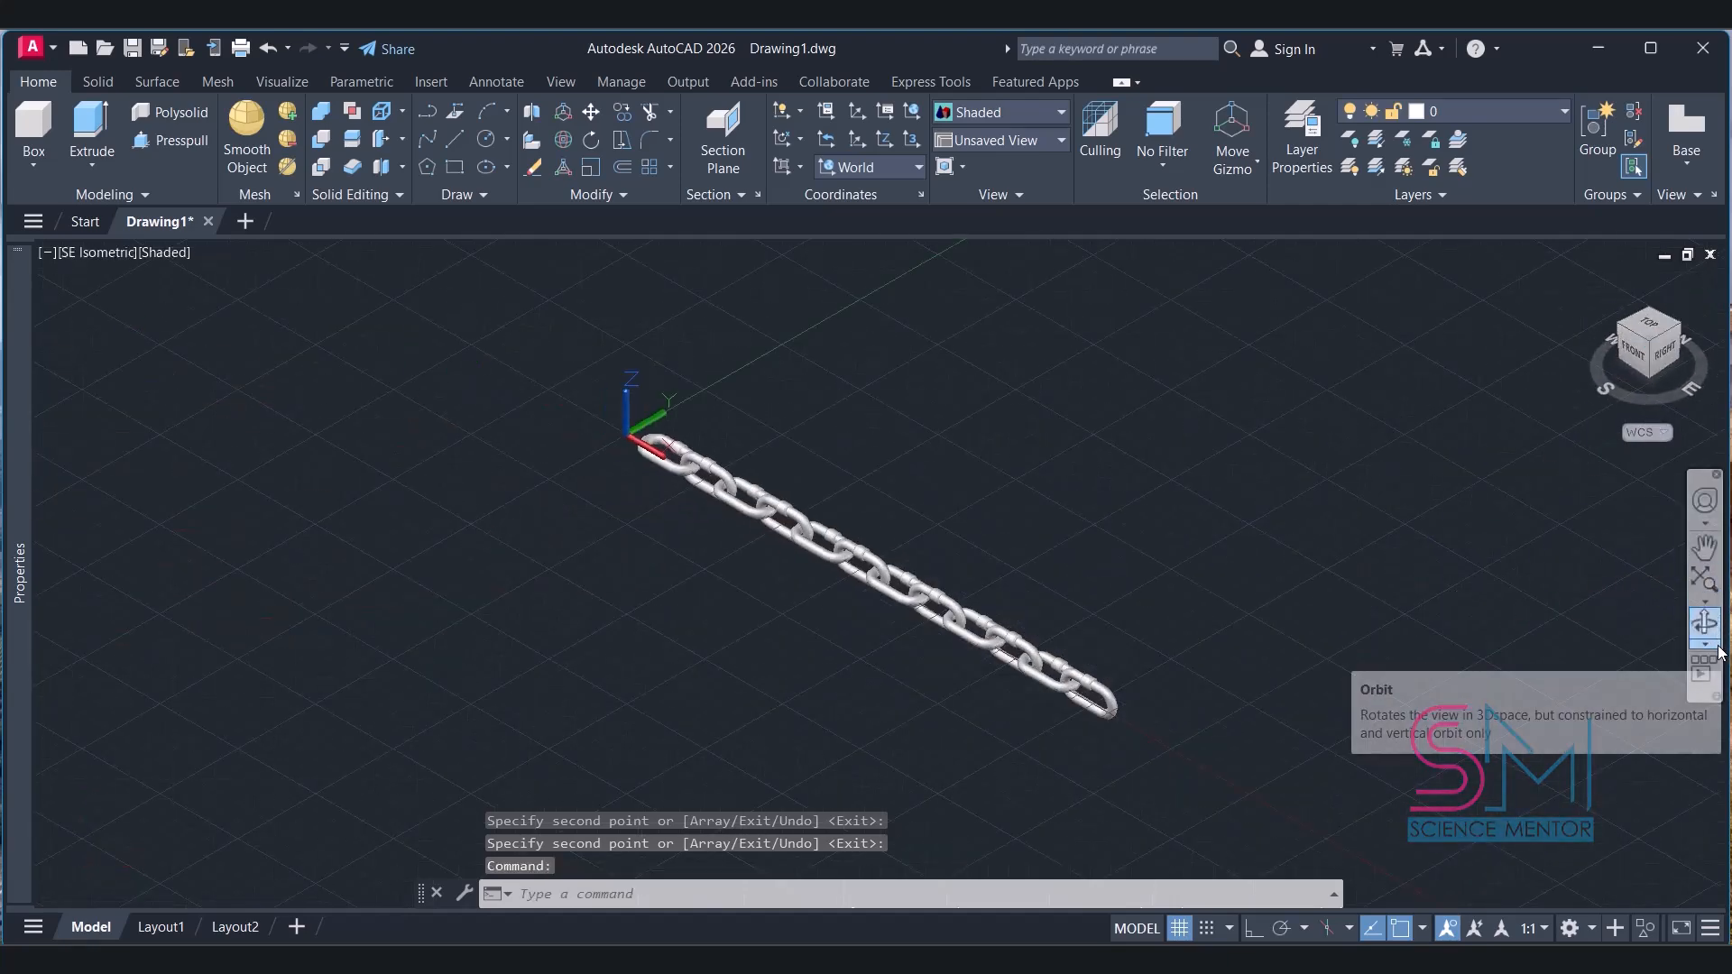
{"action": "left_click", "coordinate": [1706, 623]}
{"action": "left_click_drag", "start_coordinate": [1037, 619], "coordinate": [858, 263]}
{"action": "scroll", "coordinate": [859, 447], "scroll_direction": "up", "scroll_amount": 5}
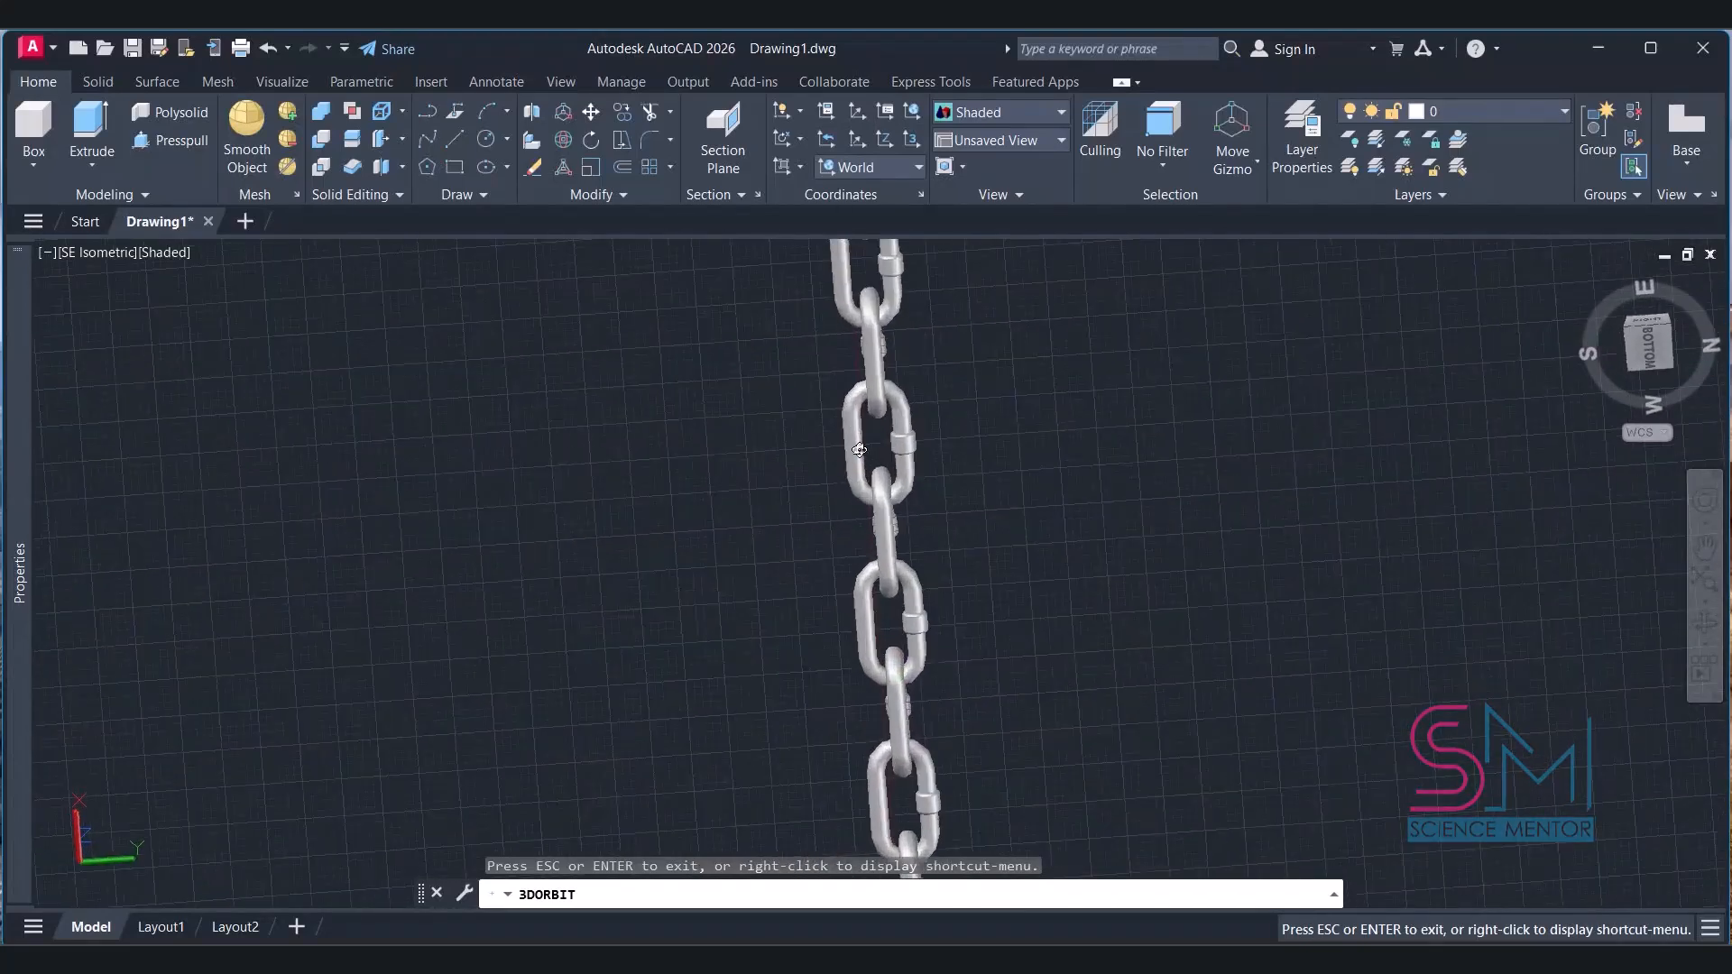
{"action": "scroll", "coordinate": [859, 447], "scroll_direction": "down", "scroll_amount": 2}
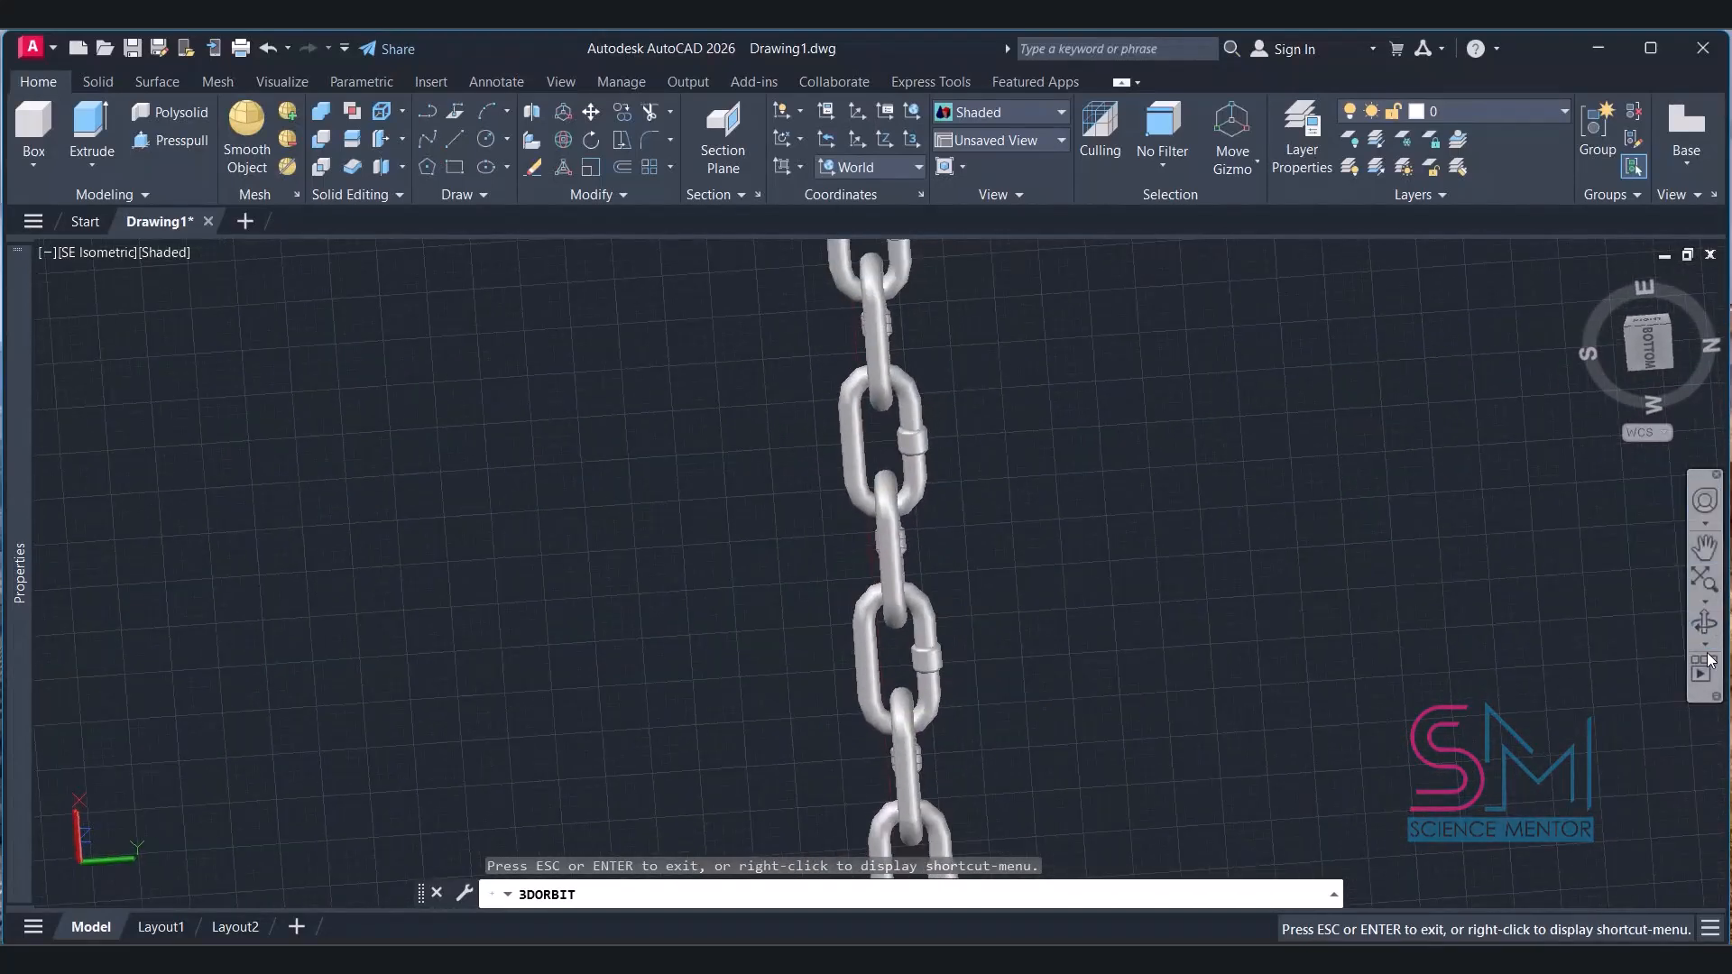
{"action": "left_click_drag", "start_coordinate": [1074, 545], "coordinate": [947, 702]}
{"action": "scroll", "coordinate": [948, 702], "scroll_direction": "down", "scroll_amount": 2}
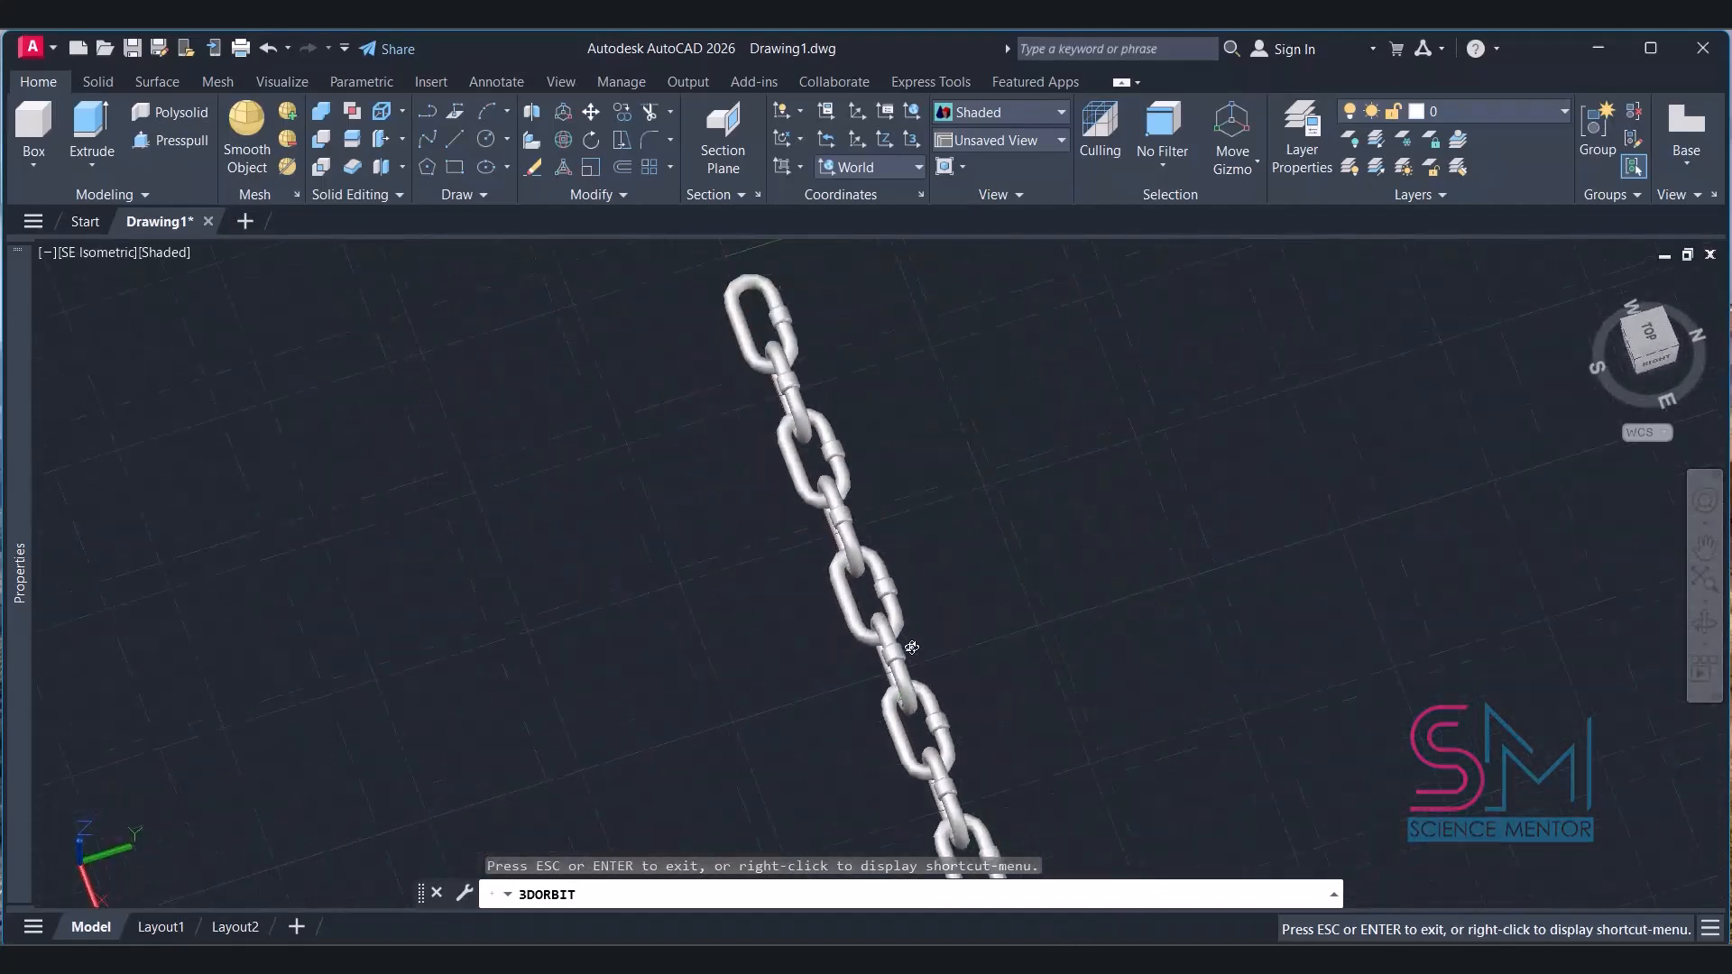
{"action": "left_click_drag", "start_coordinate": [921, 635], "coordinate": [915, 445]}
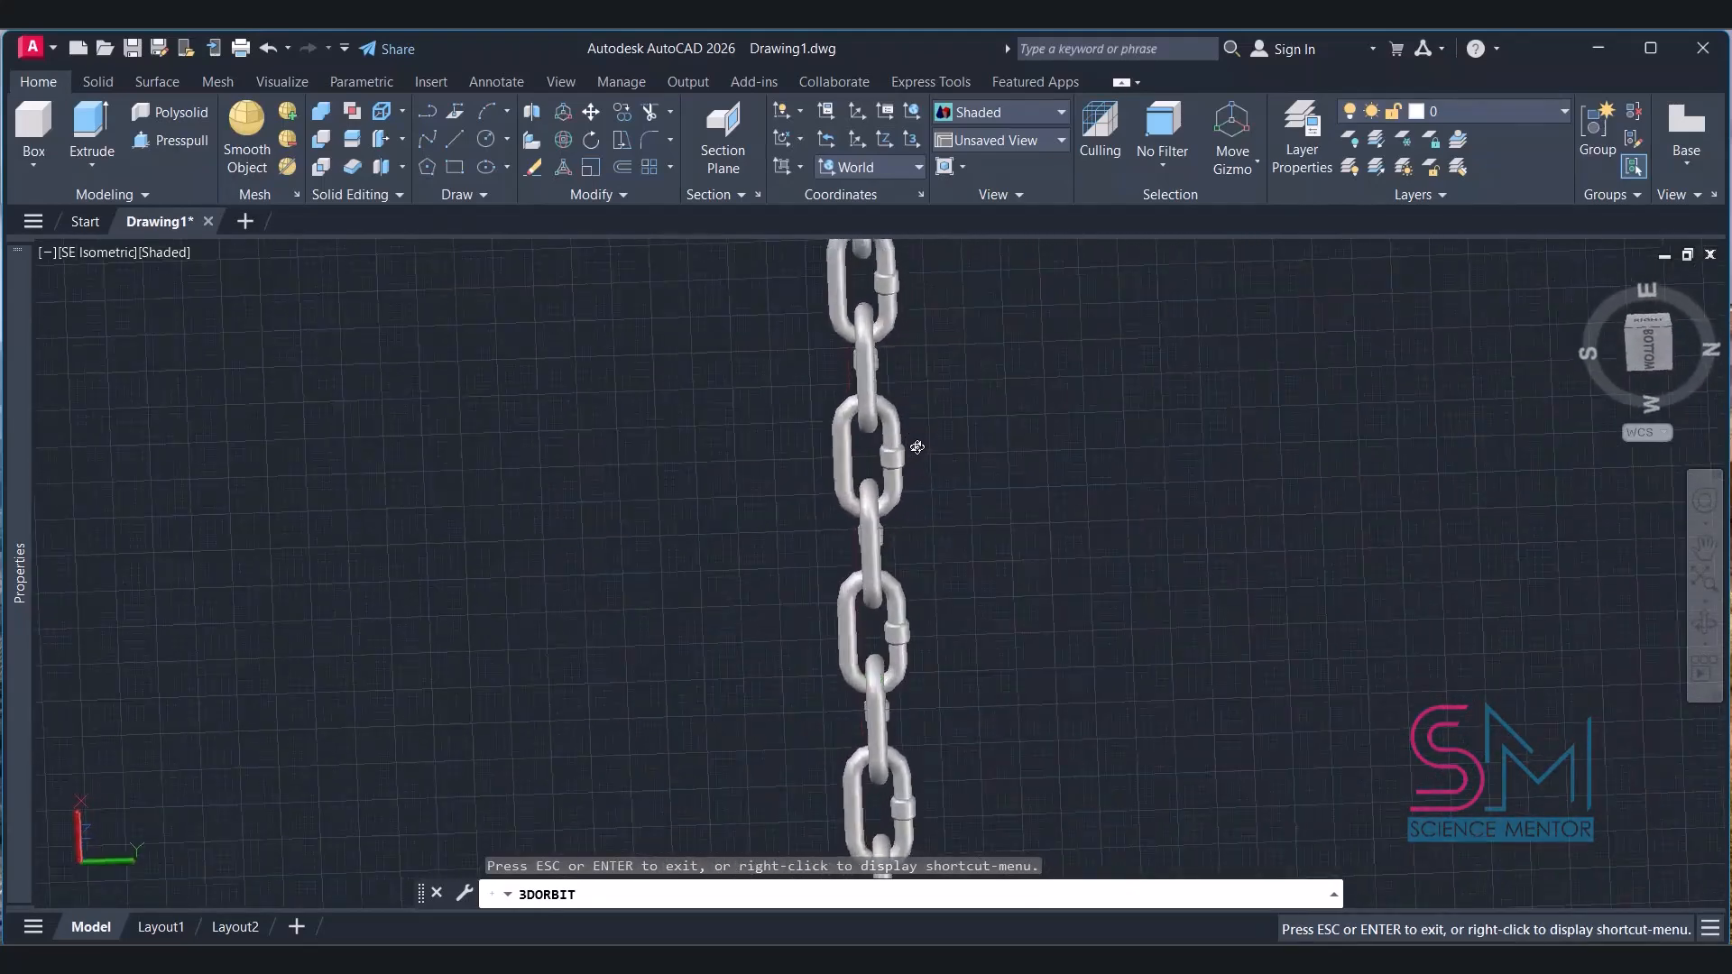